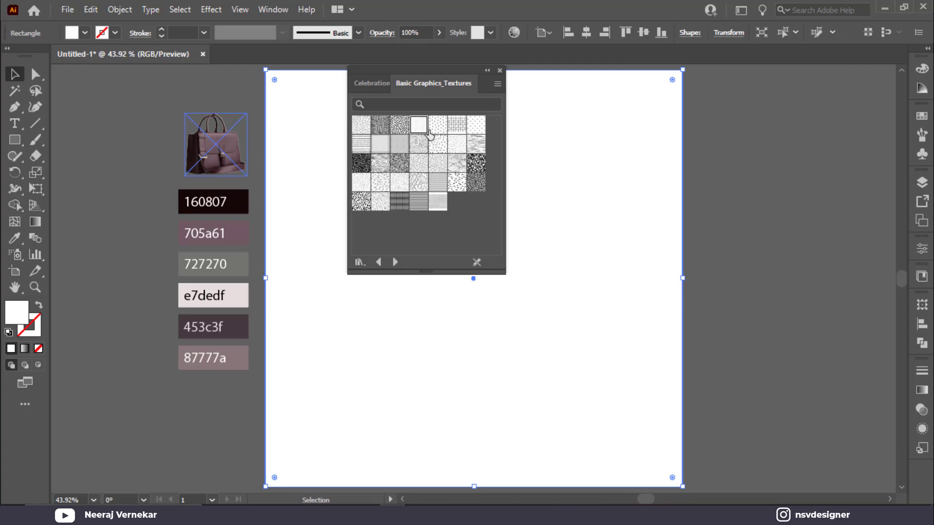
- Try several Basic Graphics_Textures swatches on the artboard-sized square, settling on the dashed horizontal-line texture, and close the swatch library
left_click(453, 132)
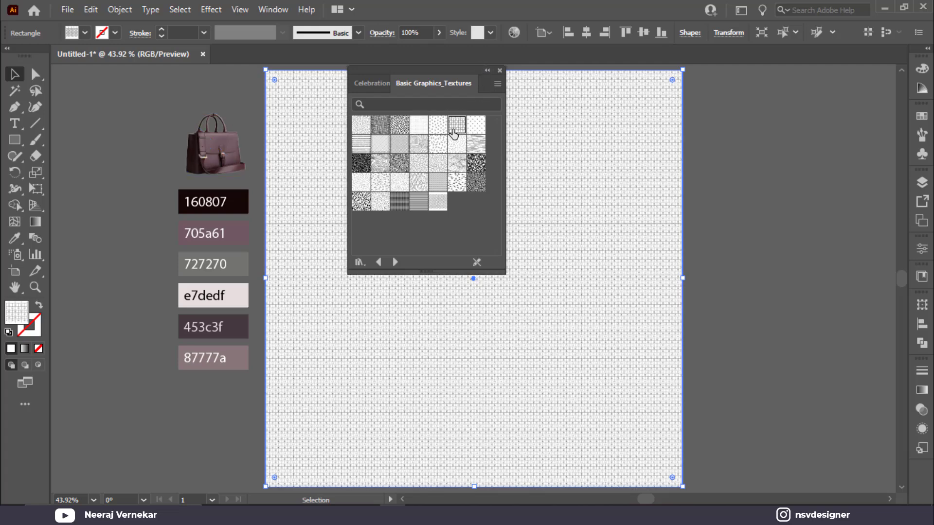
left_click(437, 128)
left_click(420, 128)
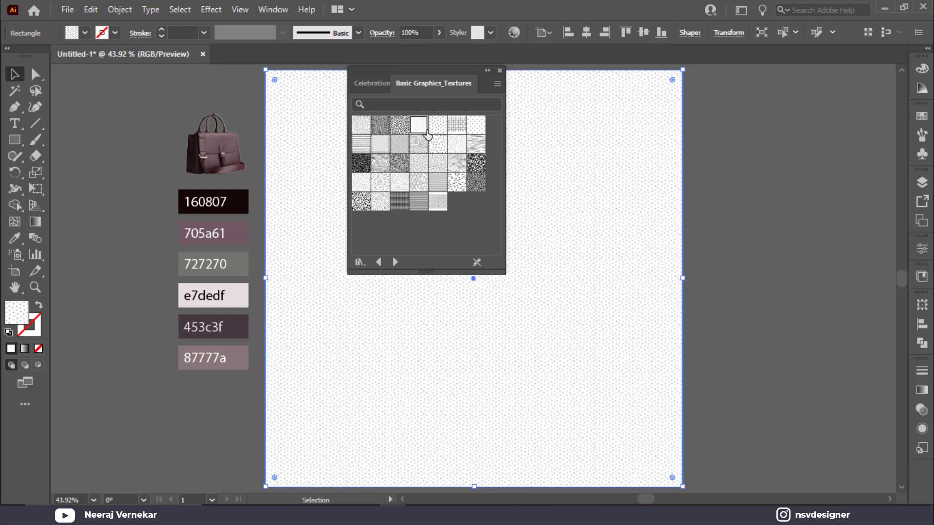
left_click(500, 71)
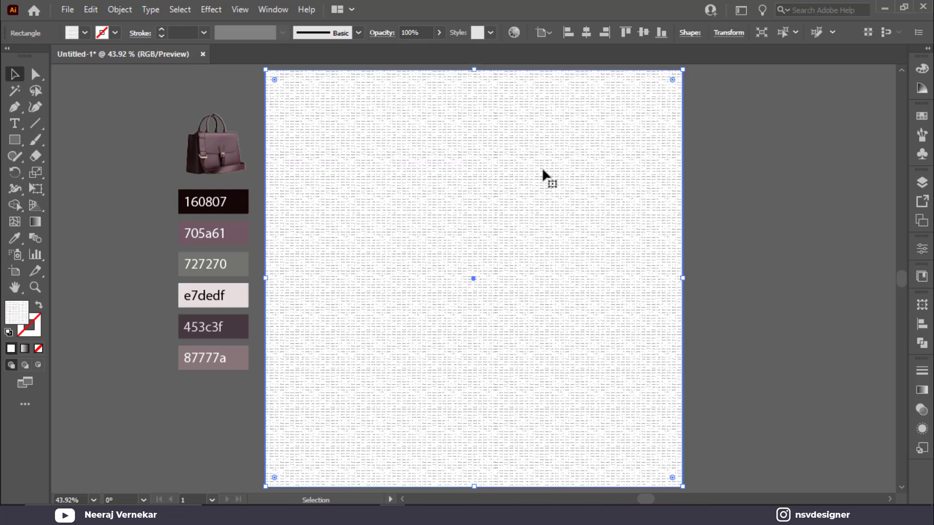
- Reduce the textured square's opacity to 46% and lock the background rectangles
left_click(438, 32)
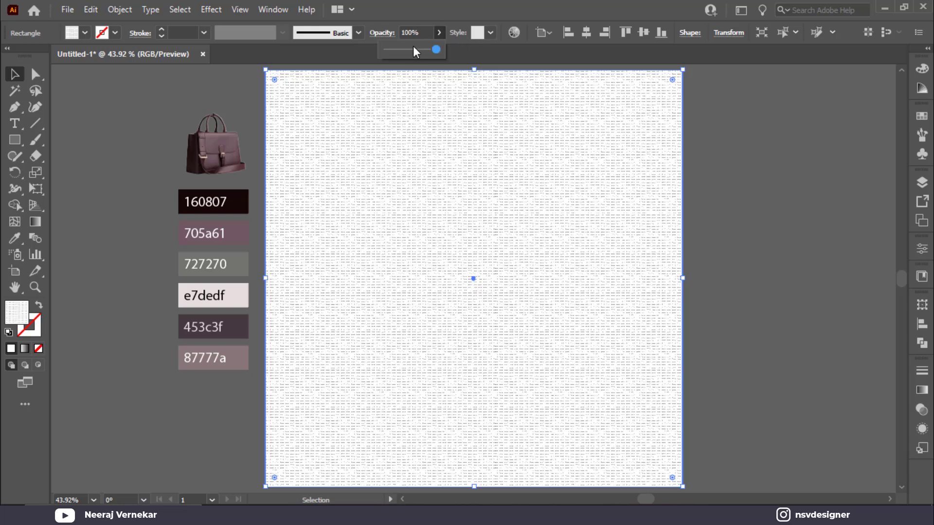
left_click(412, 49)
left_click_drag(406, 47, 410, 48)
left_click_drag(730, 145, 653, 196)
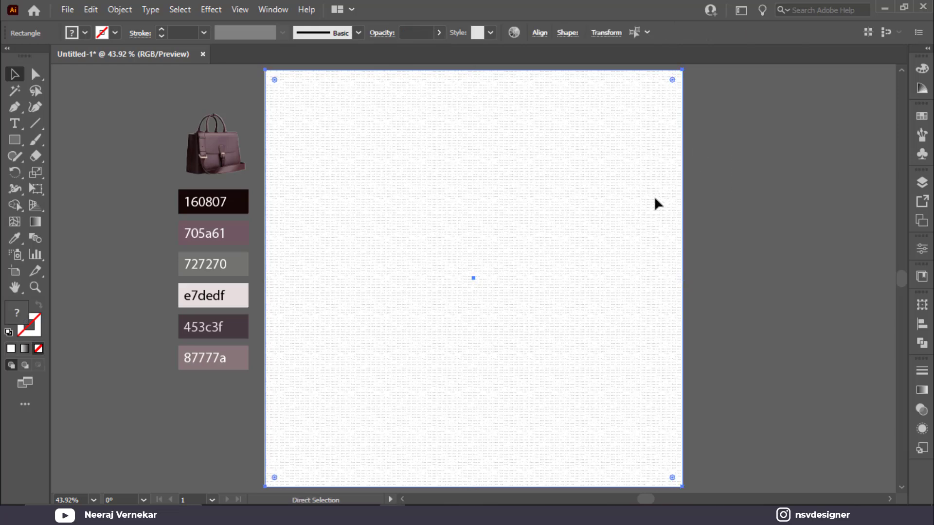
key("ctrl+shift+a")
- Draw a tall, narrow rectangle near the artboard's right edge and fill it with the 160807 palette color
left_click(15, 141)
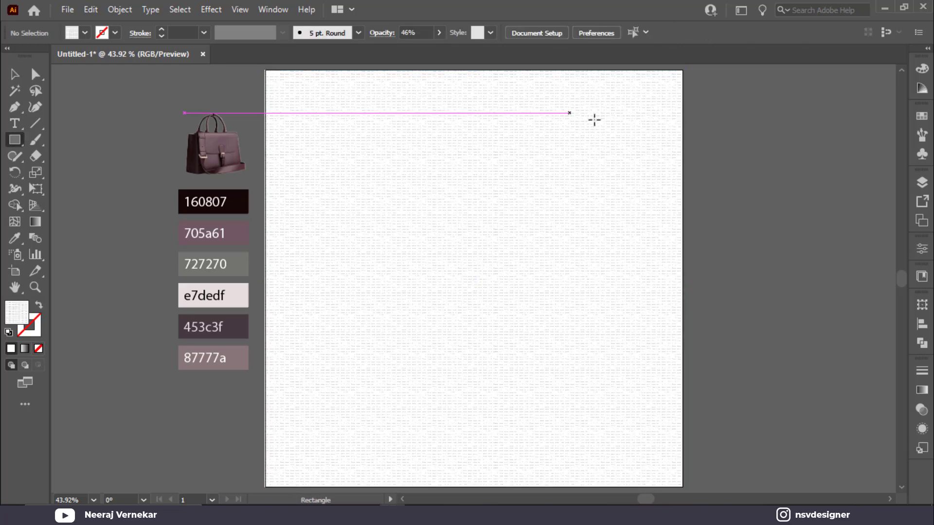
mouse_move(571, 105)
left_mouse_down()
mouse_move(678, 389)
mouse_move(624, 456)
left_mouse_up()
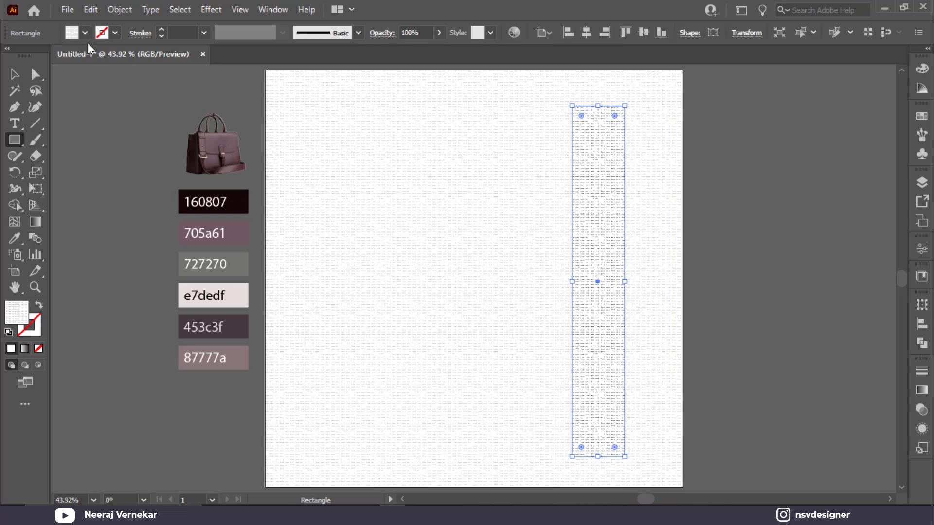
key("i")
left_click(243, 194)
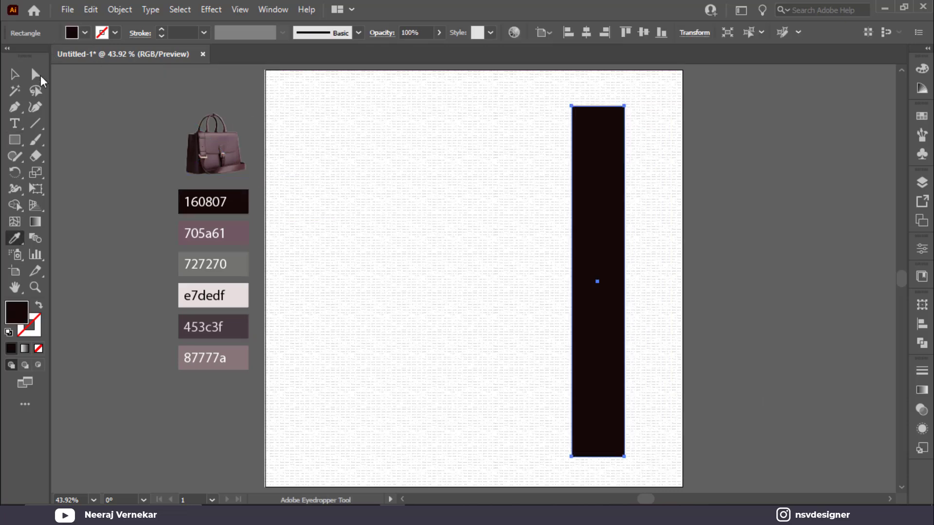
- Move the handbag image and its color palette farther left, away from the artboard
left_click(15, 74)
key("ctrl+minus")
key("ctrl+minus")
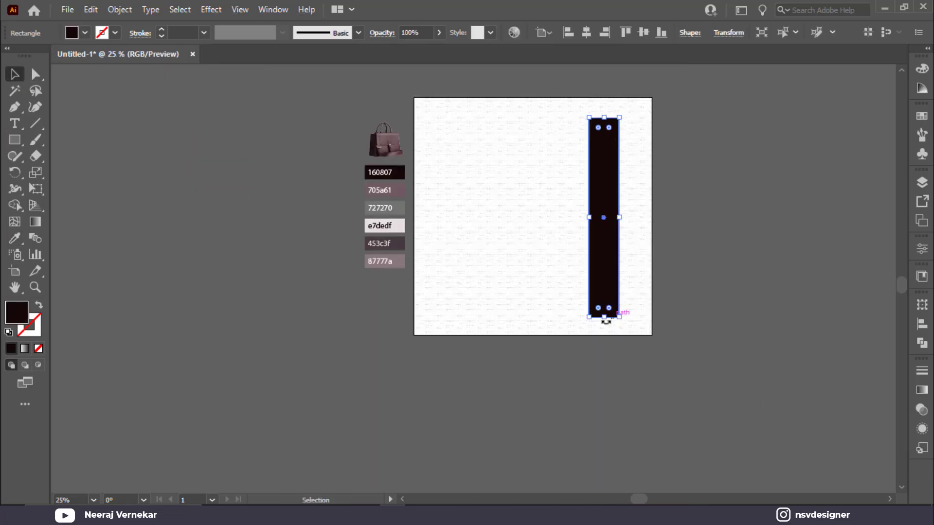
left_click_drag(390, 214, 246, 203)
- Lengthen the dark bar downward past the artboard's bottom edge and widen it slightly
left_click(613, 306, "shift")
left_click(613, 307)
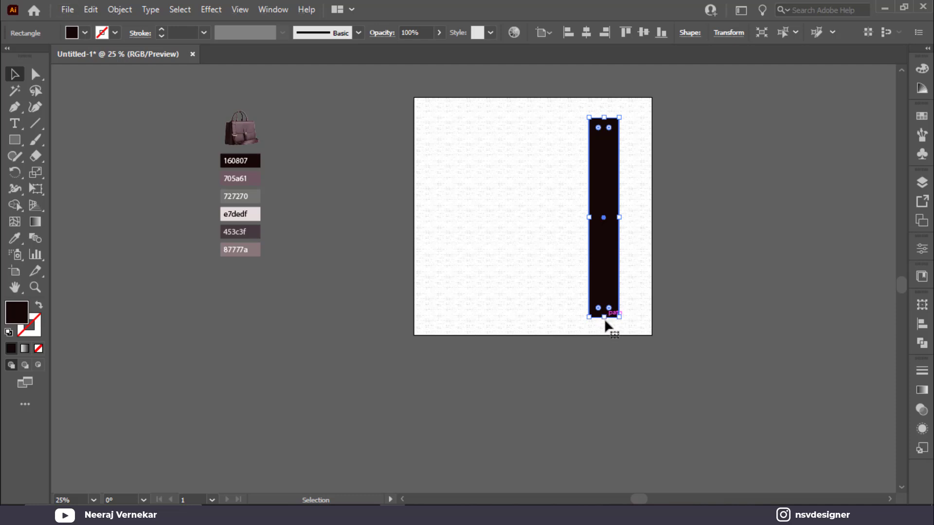
left_click_drag(604, 316, 612, 385)
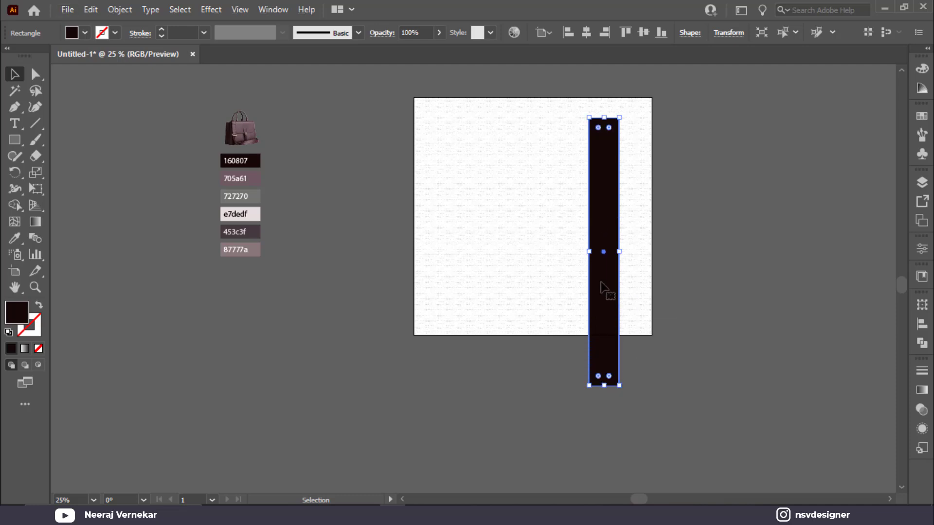
left_click_drag(619, 253, 630, 254)
- Rotate the bar to a 45° diagonal, move it to the artboard's upper-left side, and enlarge it slightly
left_click_drag(629, 113, 569, 202)
left_click_drag(633, 273, 494, 260)
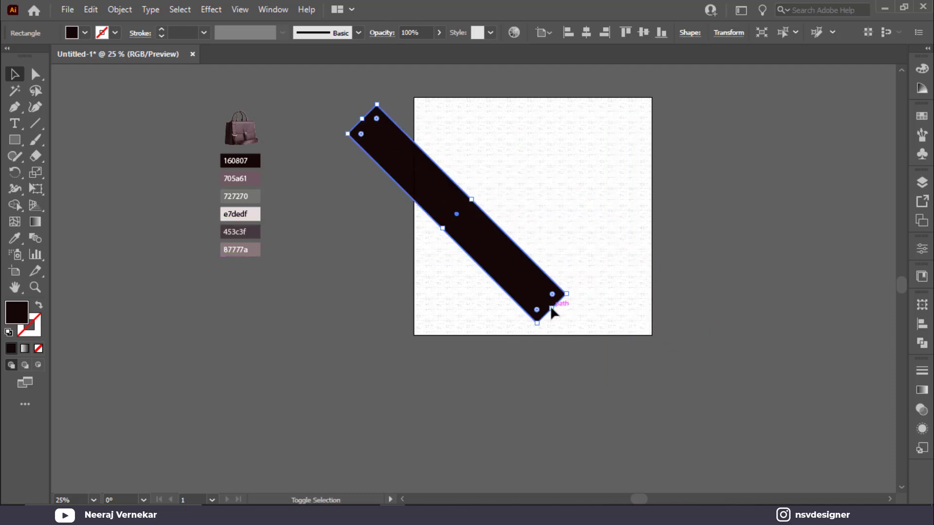
mouse_move(550, 306)
left_mouse_down()
mouse_move(569, 330)
mouse_move(534, 300)
left_mouse_up()
- Create a copy of the diagonal bar reflected across the vertical axis and move it right to form a V
right_click(522, 279)
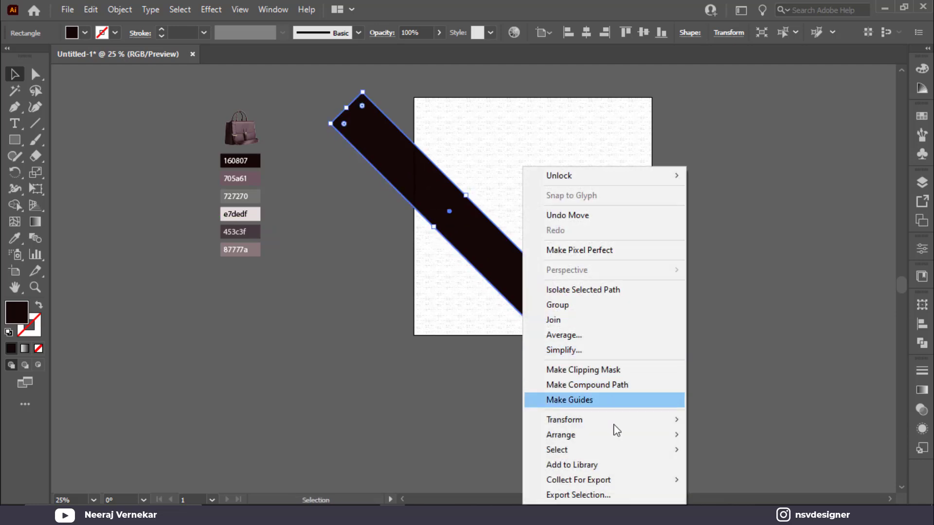
mouse_move(613, 421)
left_click(776, 351)
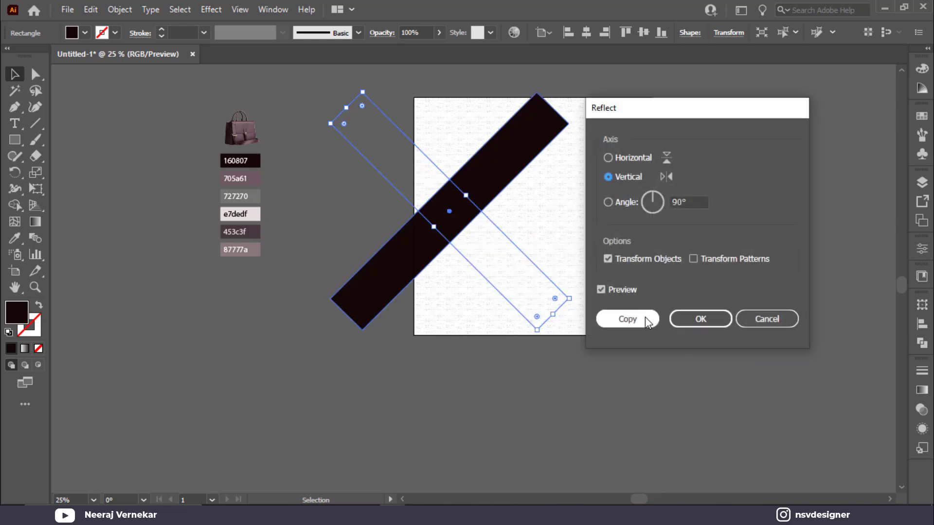
left_click(640, 319)
left_click_drag(485, 220, 663, 217)
- Select both bars, narrow the V, scale it up slightly, and position its tip just below the artboard's bottom edge
left_click(684, 347)
key("ctrl+a")
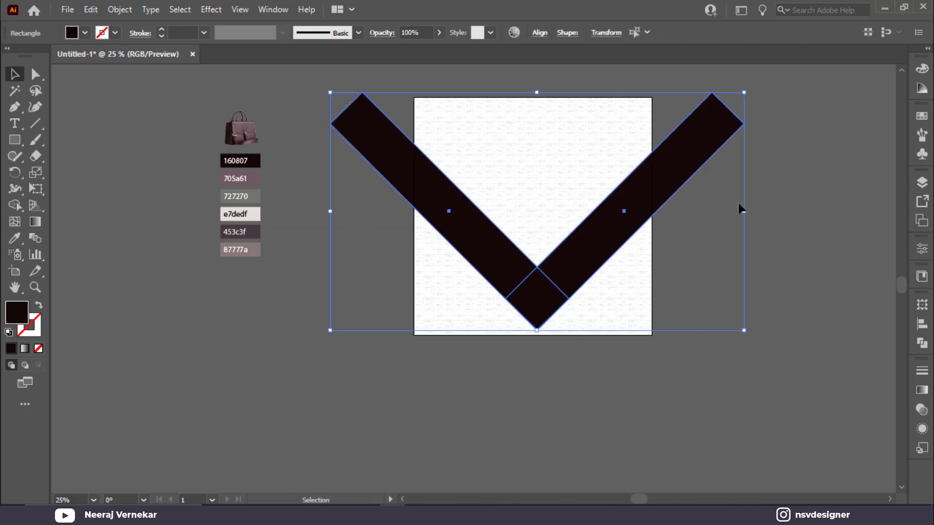
left_click_drag(748, 215, 699, 212)
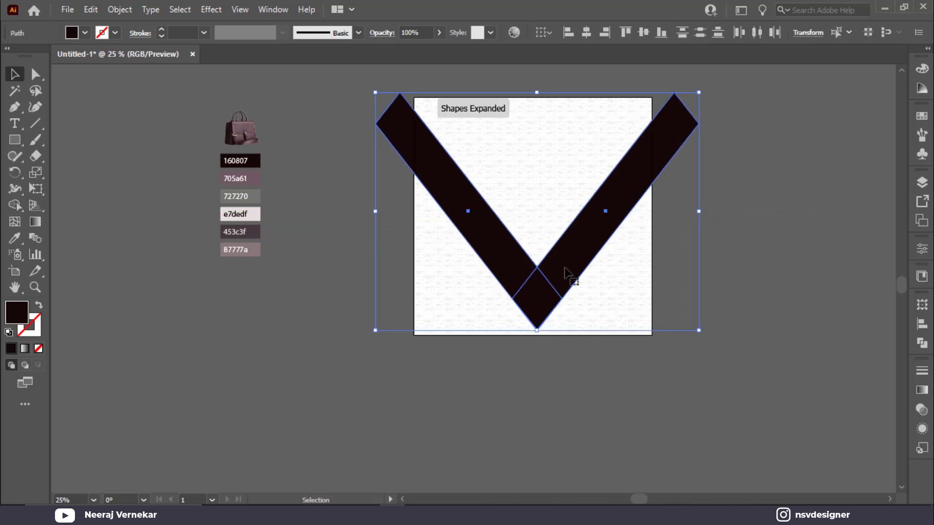
left_click_drag(568, 270, 564, 286)
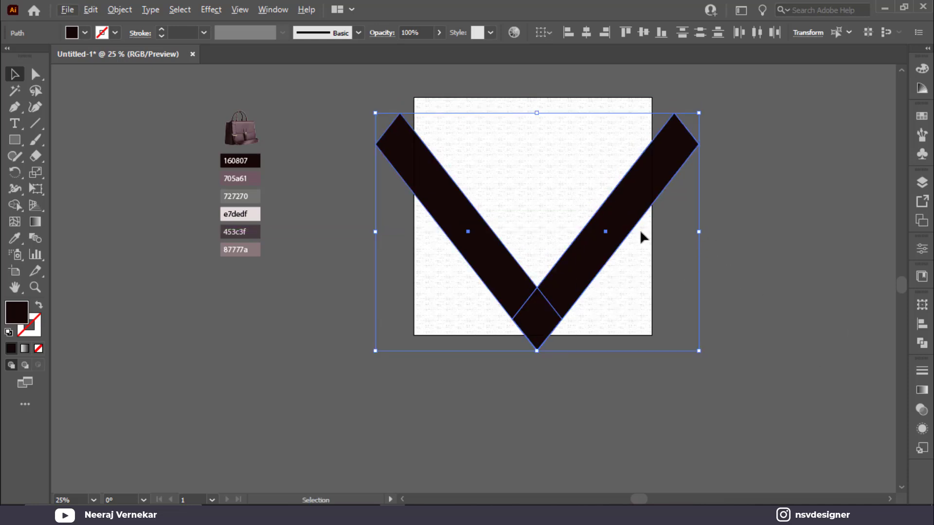
left_click_drag(699, 113, 722, 97)
key("ctrl+0")
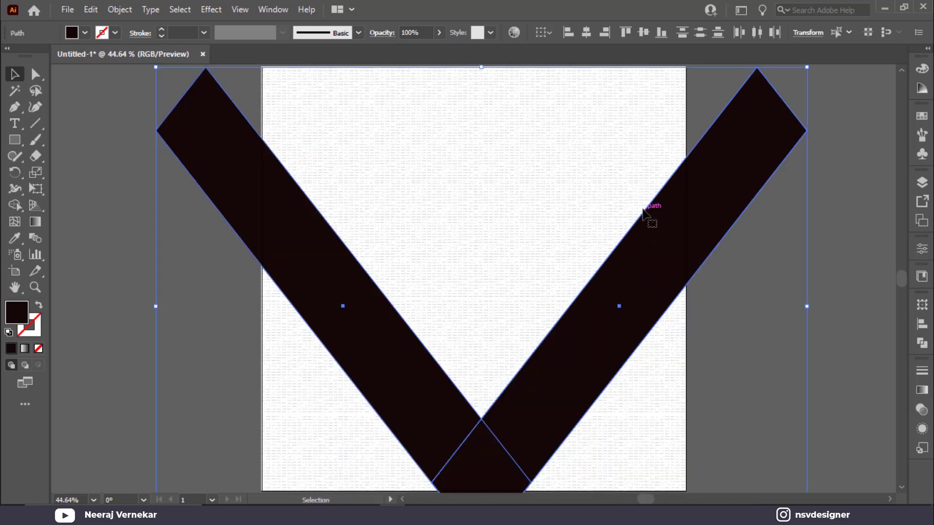
left_click_drag(650, 302, 645, 271)
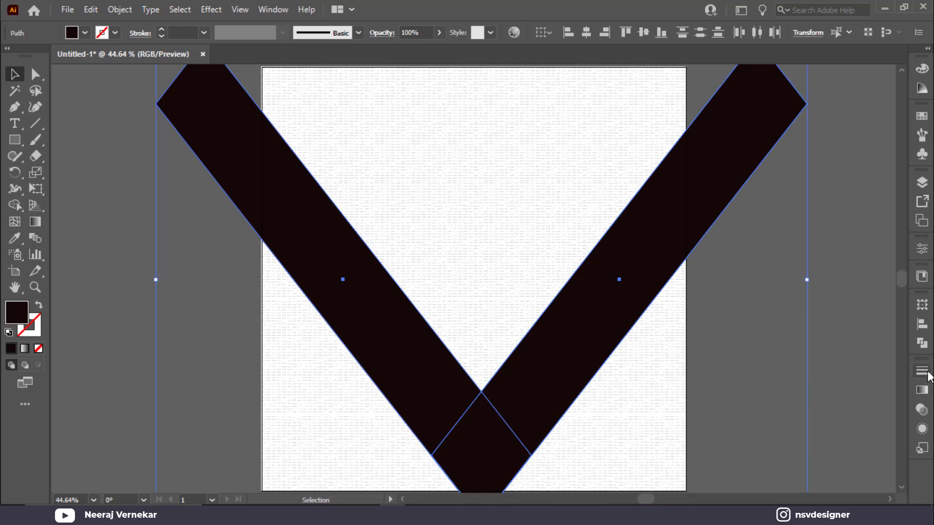
- Unite the two bars into one V shape and center it horizontally on the artboard
left_click(922, 343)
left_click(762, 335)
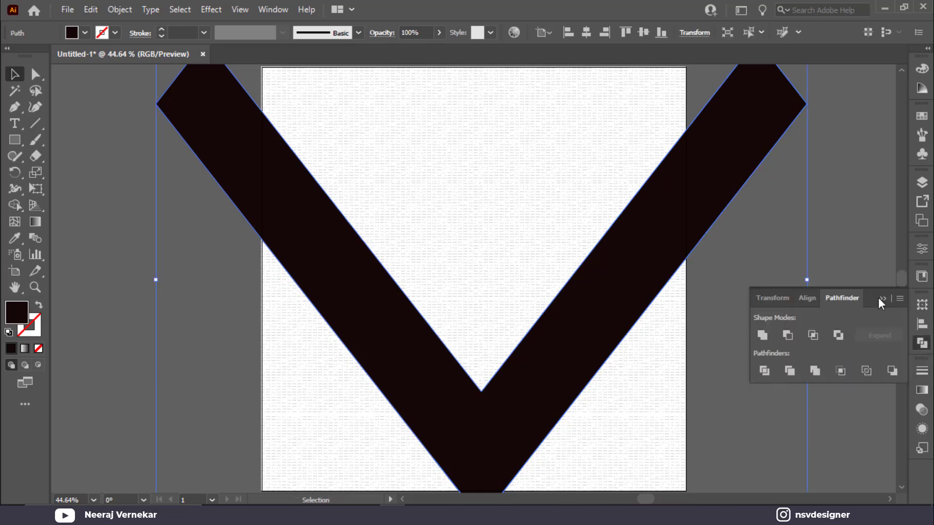
left_click(882, 298)
left_click(586, 32)
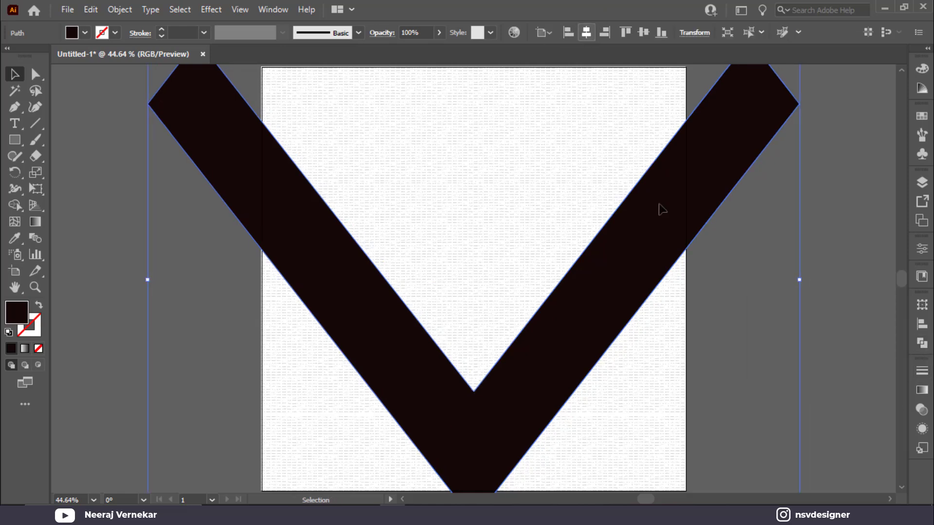
- Apply a radial gradient fill to the V shape
left_click(744, 263)
left_click(669, 253)
left_click(922, 390)
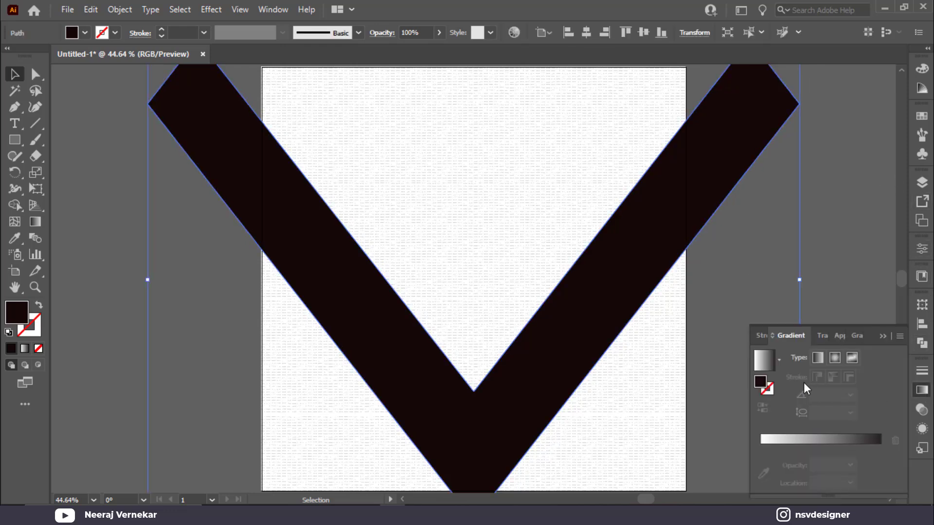
left_click(760, 447)
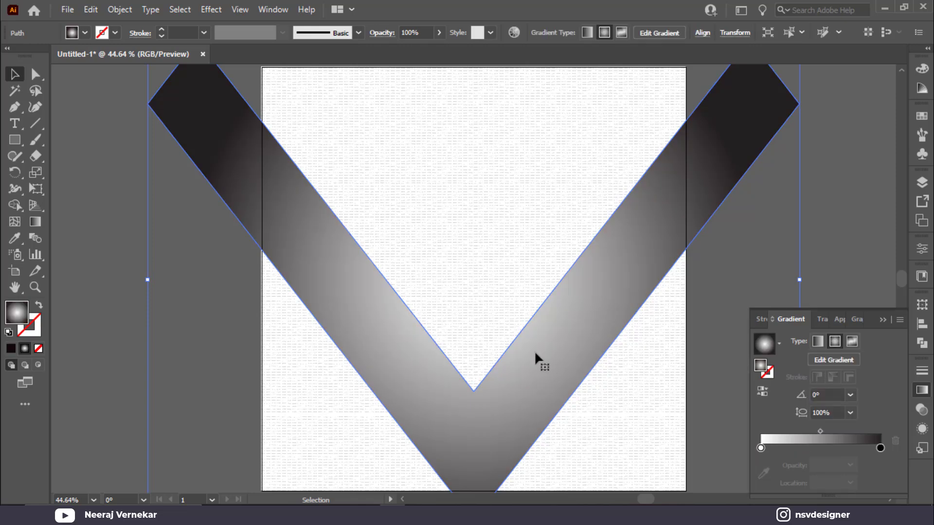
- Set the radial gradient's starting color stop to the 160807 palette color
scroll(538, 361, "down", 1)
left_click(760, 447)
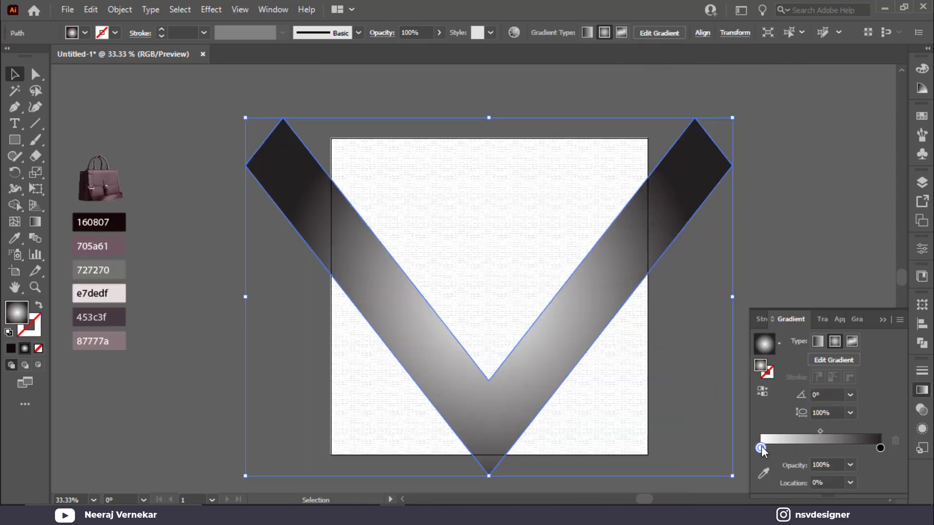
left_click(764, 473)
left_click(129, 221)
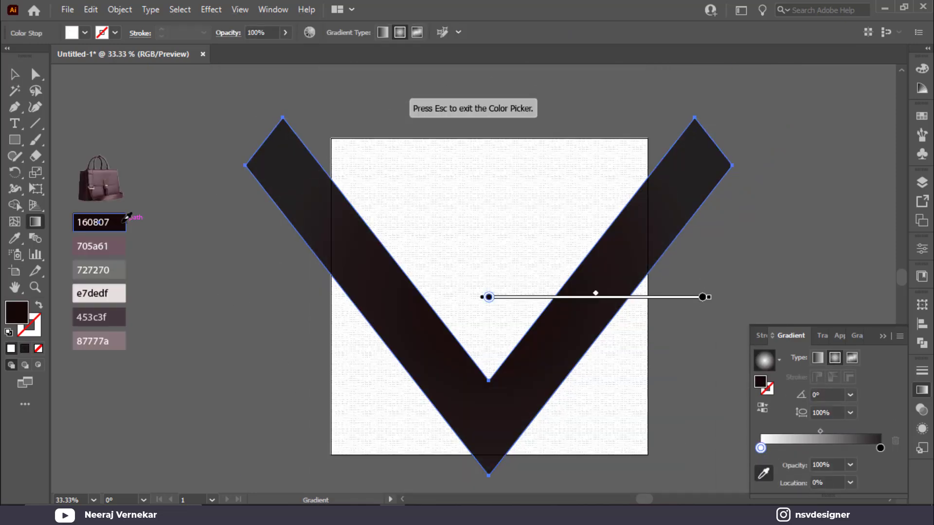
key("Escape")
- Set the gradient's end color stop to the 705a61 palette color and reverse the gradient
left_click(879, 448)
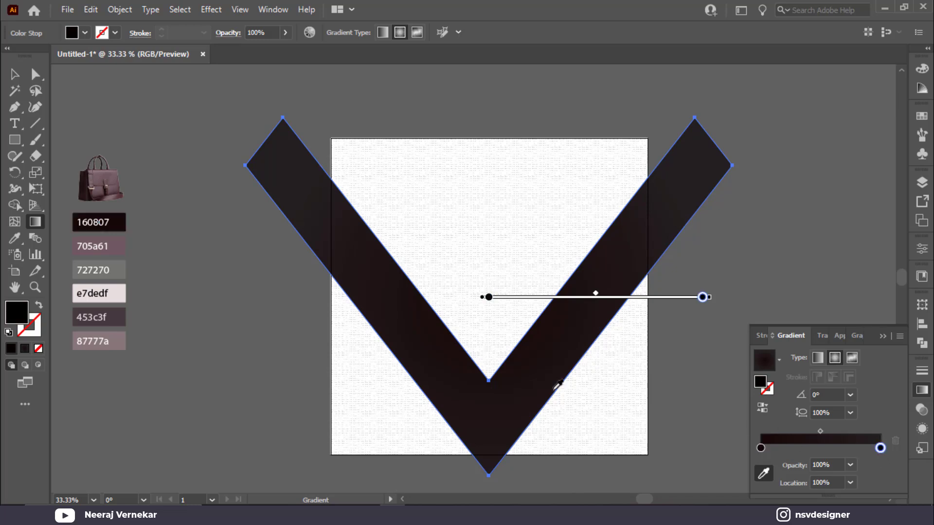
left_click(119, 241)
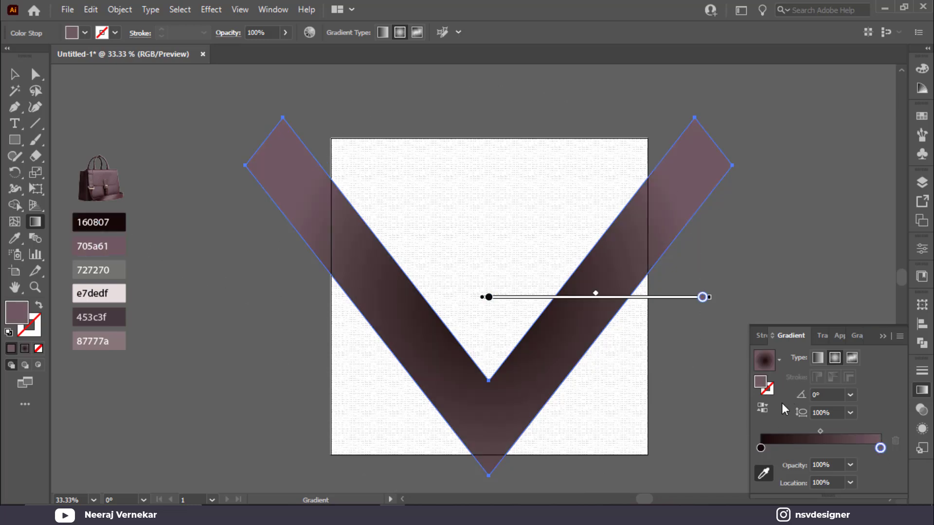
left_click(762, 408)
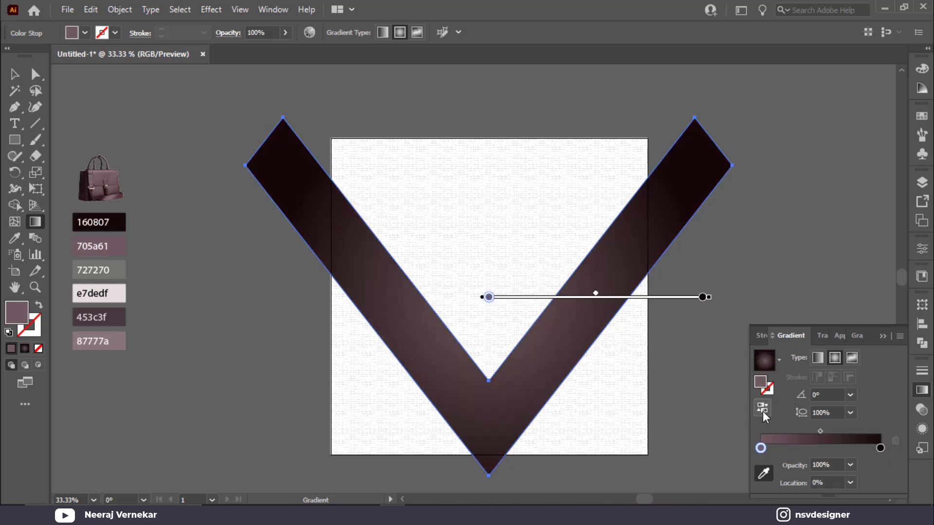
- Extend the V shape's radial gradient radius well beyond the artboard's right edge so the lighter center spreads wider
left_click(705, 299)
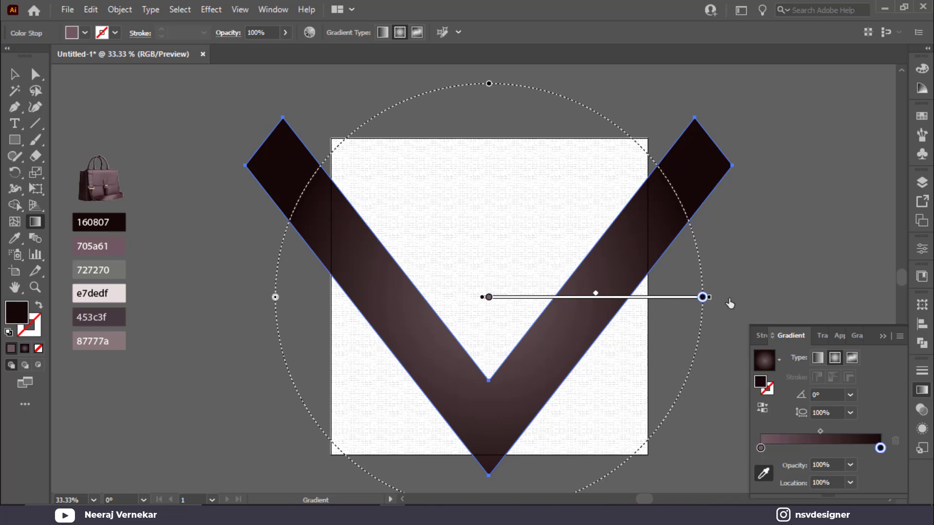
left_click_drag(714, 297, 715, 297)
scroll(735, 314, "up", 2)
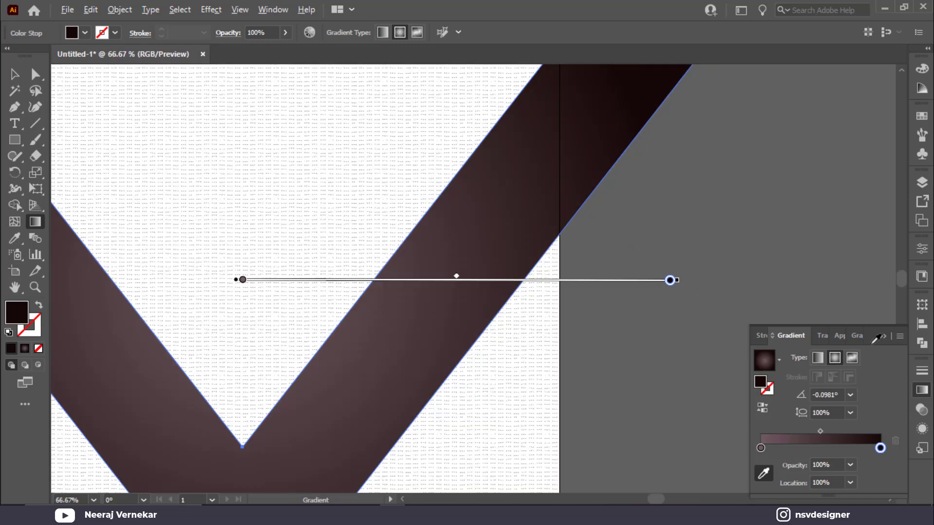
left_click(883, 335)
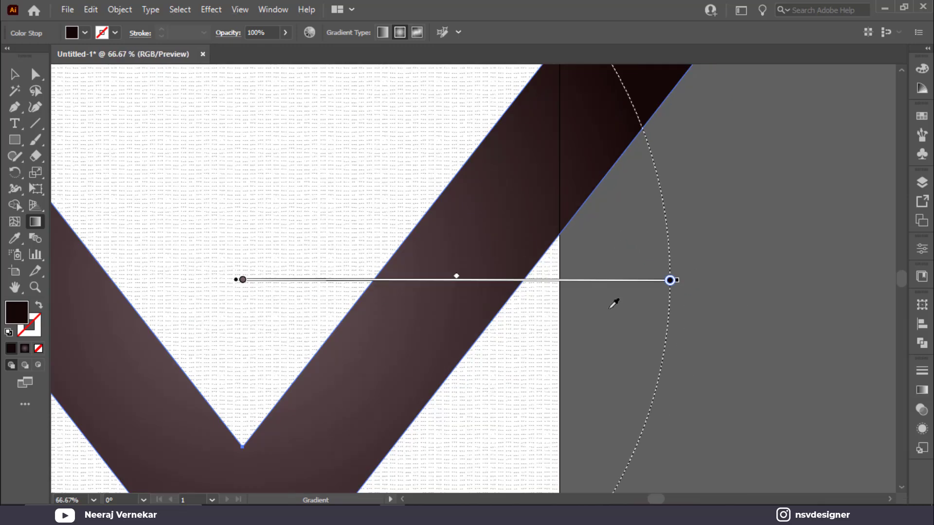
left_click(15, 74)
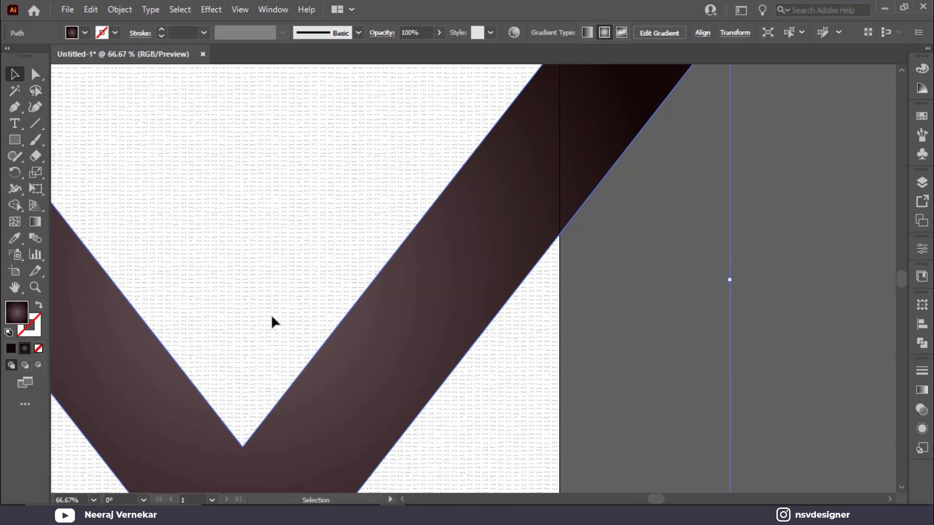
key("g")
left_click_drag(677, 283, 863, 289)
scroll(641, 295, "down", 1)
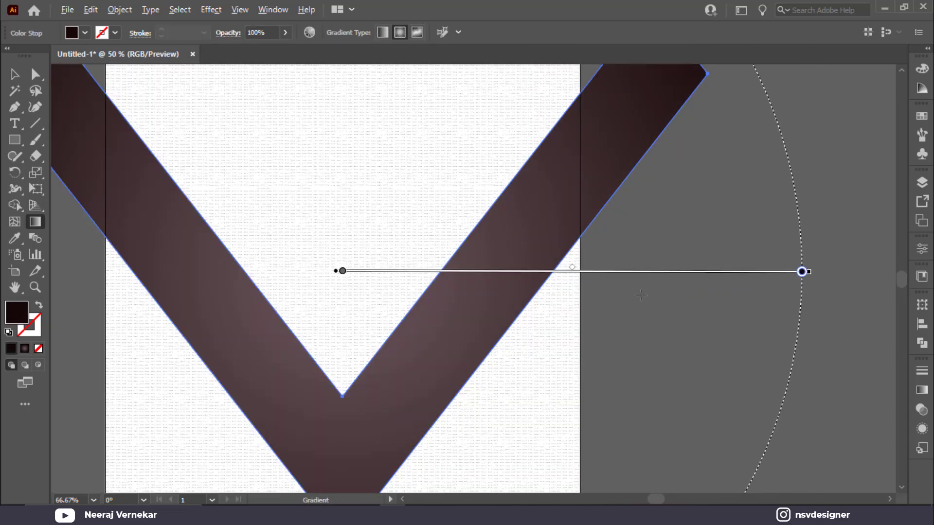
scroll(641, 295, "down", 2)
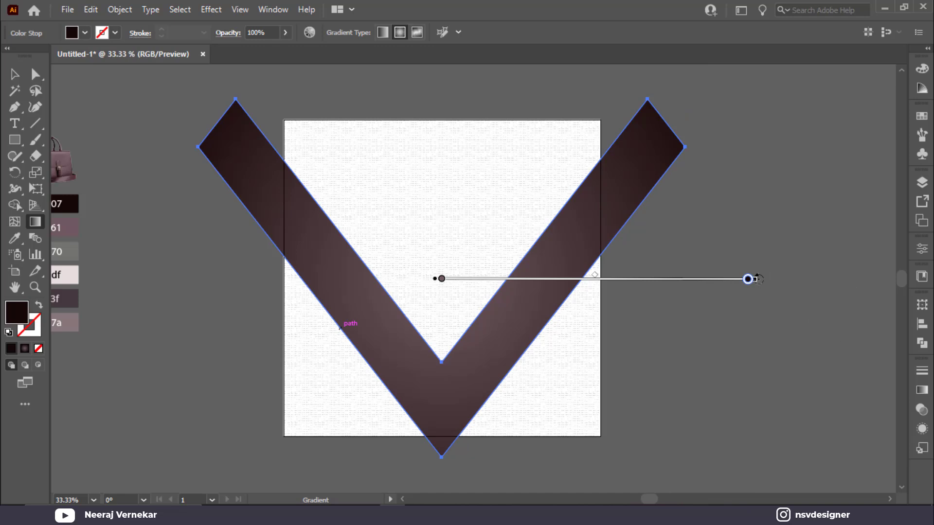
left_click_drag(755, 281, 818, 285)
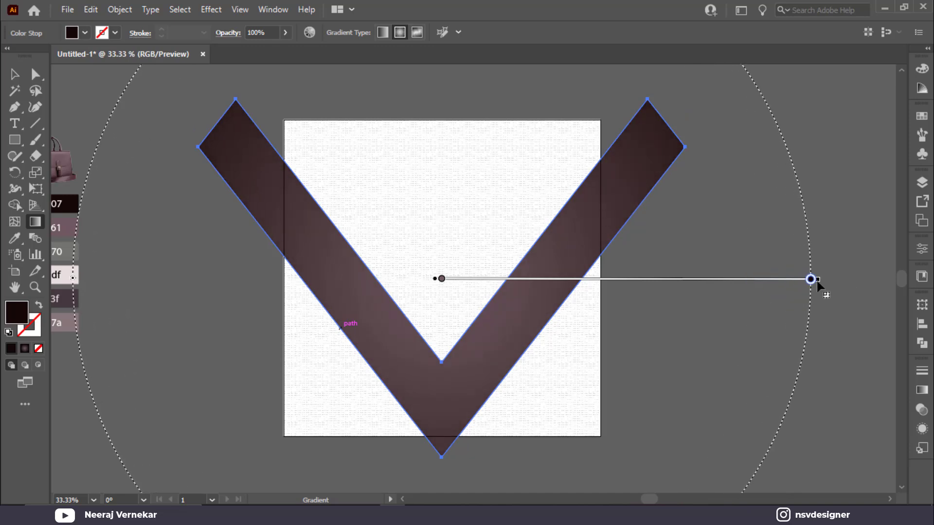
- Duplicate the gradient V shape upward twice, with the second copy slightly offset above the first, and select both copies
key("v")
left_click(290, 324)
left_click_drag(403, 371, 428, 207)
left_click_drag(441, 247, 442, 238)
left_click(461, 257, "shift")
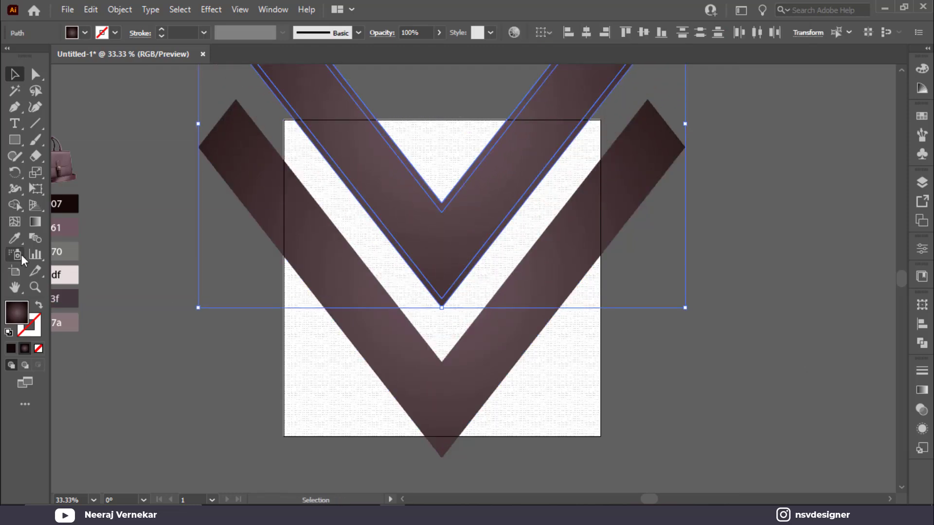
- Remove the overlapping area of the two V copies with Shape Builder and move the remaining thin stripe onto the large V's middle
left_click(14, 204)
left_click(433, 165, "alt")
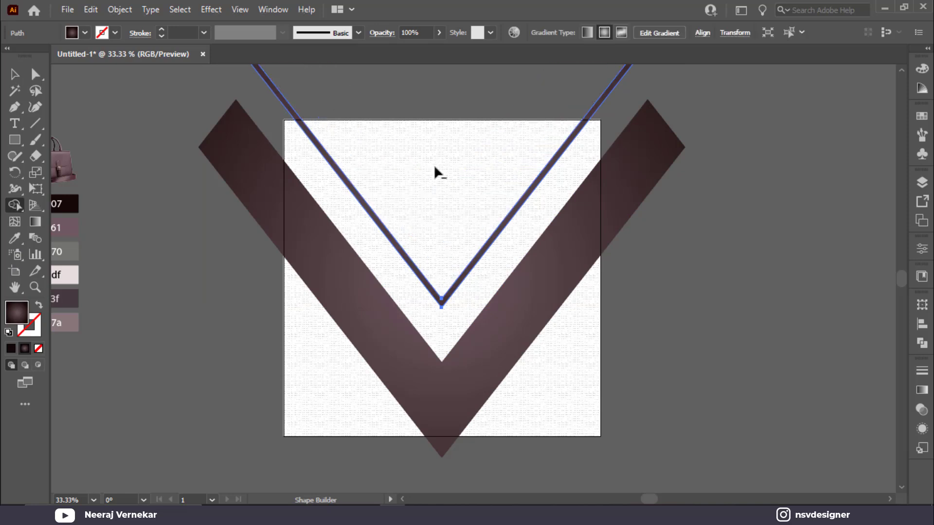
left_click(434, 166)
left_click_drag(467, 268, 472, 366)
key("space")
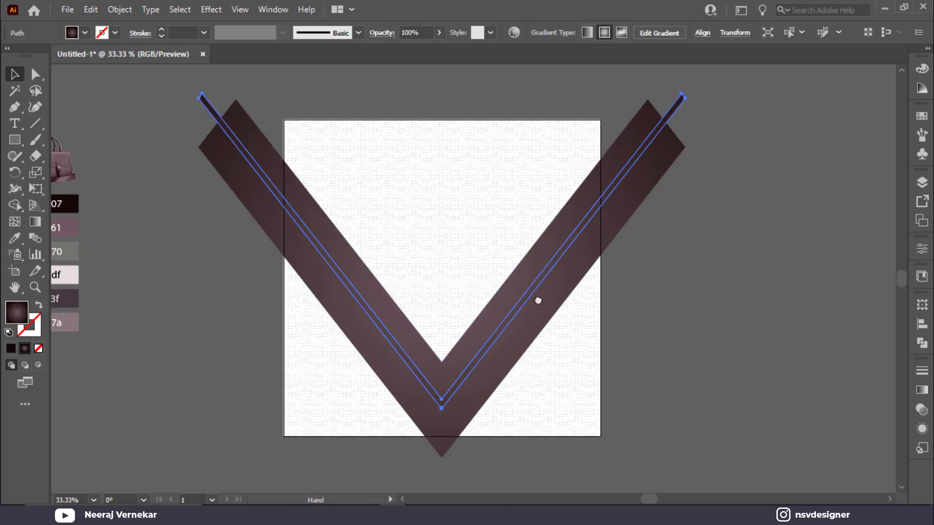
left_click_drag(511, 298, 598, 297)
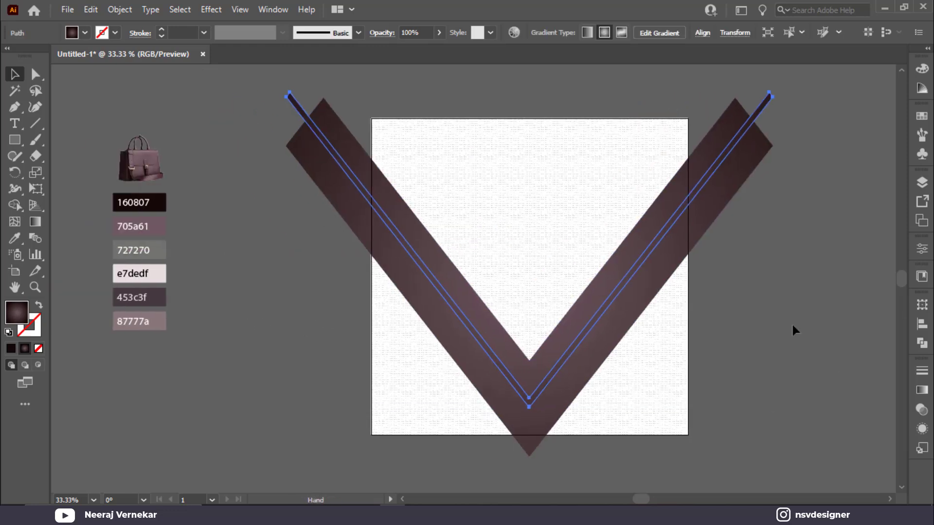
- Set the thin stripe's gradient stops to the 727270 and e7dedf palette colors and reverse the gradient
left_click(922, 391)
left_click(761, 448)
left_click(763, 472)
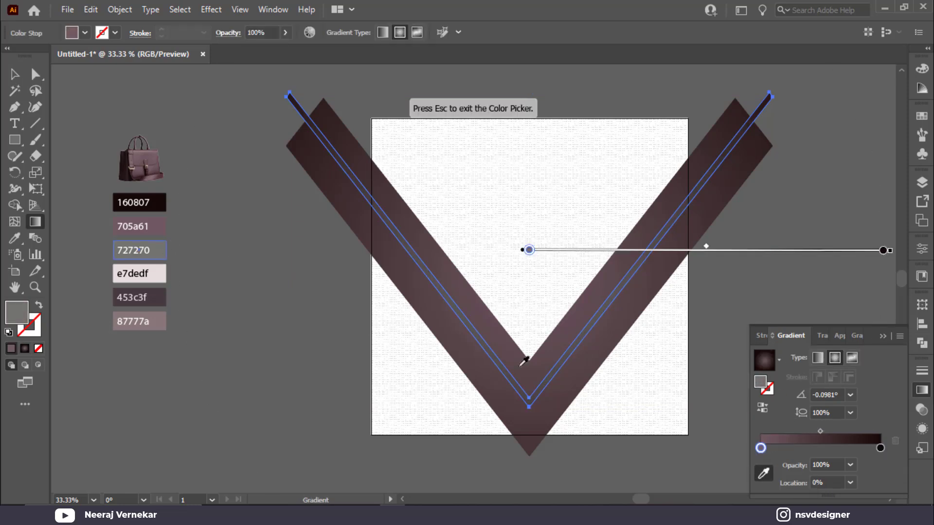
left_click(881, 447)
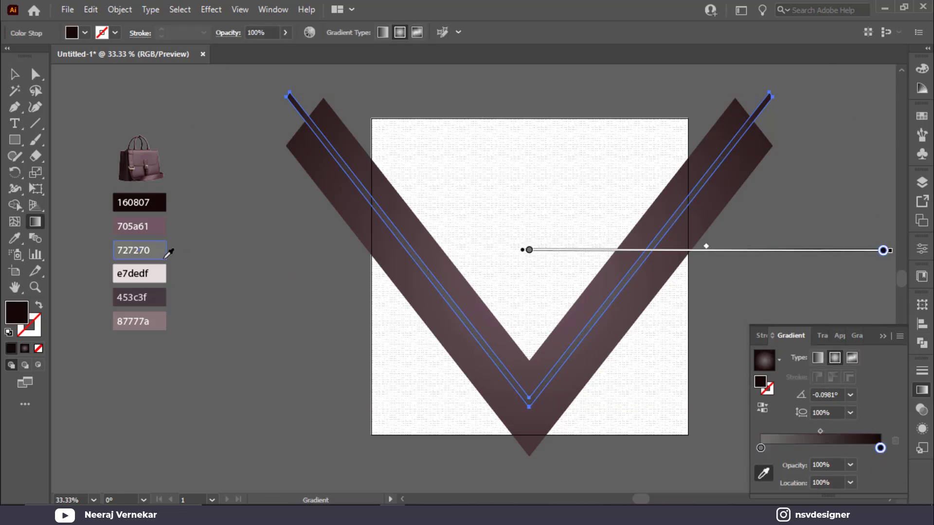
left_click(167, 275)
key("v")
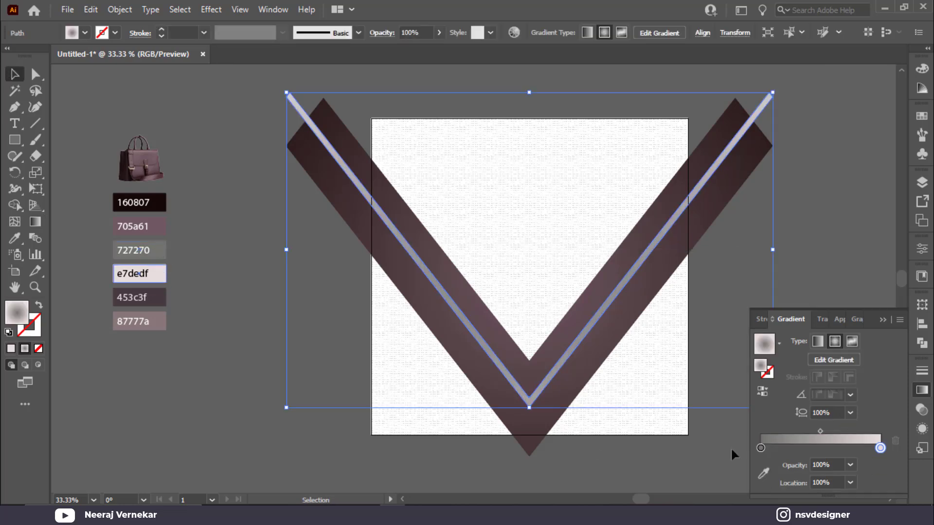
left_click(883, 320)
- Duplicate the thin V stripe just above the large V's inner edge and just below its outer edge
left_click(757, 323)
left_click_drag(550, 384, 543, 317)
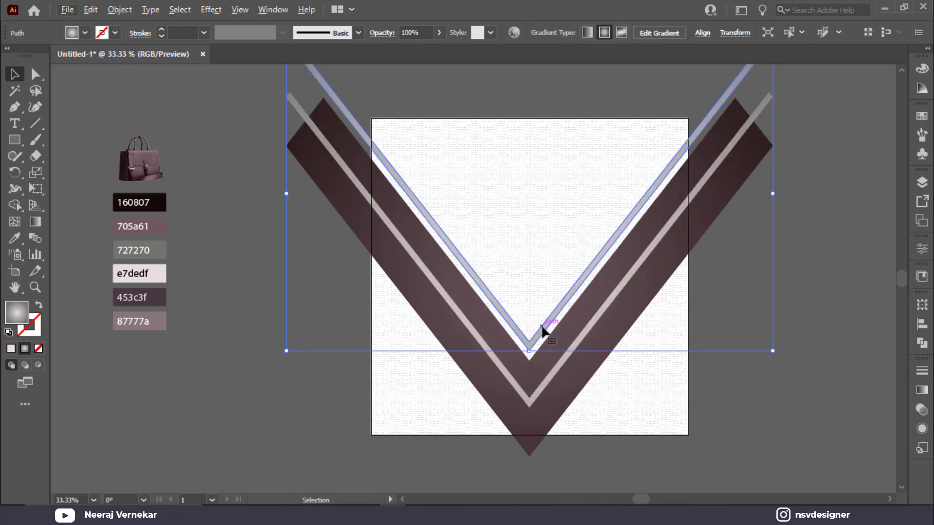
mouse_move(544, 331)
left_mouse_down()
mouse_move(559, 471)
mouse_move(558, 456)
left_mouse_up()
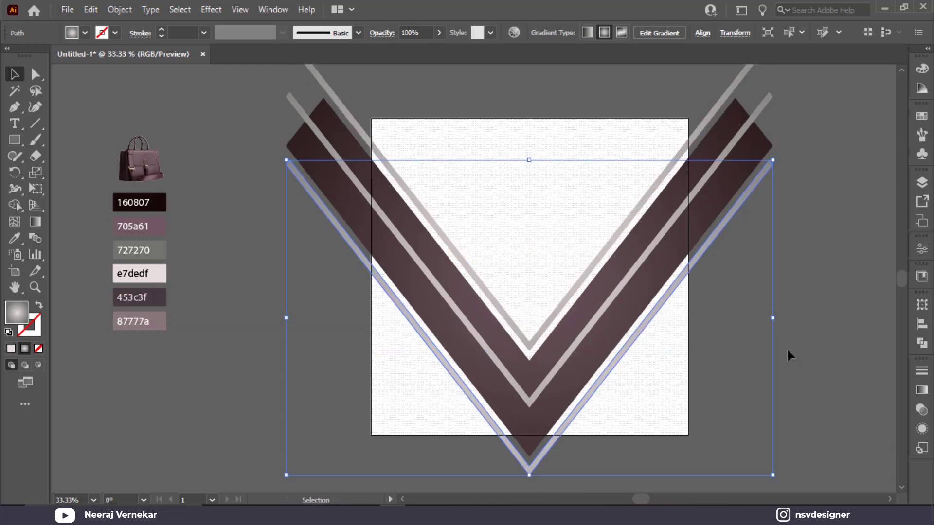
- Shrink the radial gradient radius of the lowest V stripe to end just beyond the artboard's side edge
left_click(922, 390)
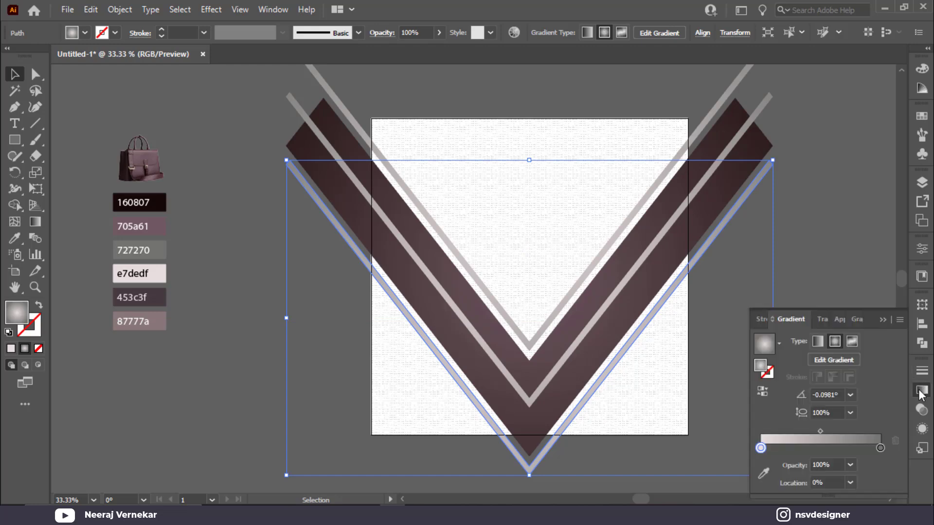
key("g")
left_click_drag(882, 318, 705, 318)
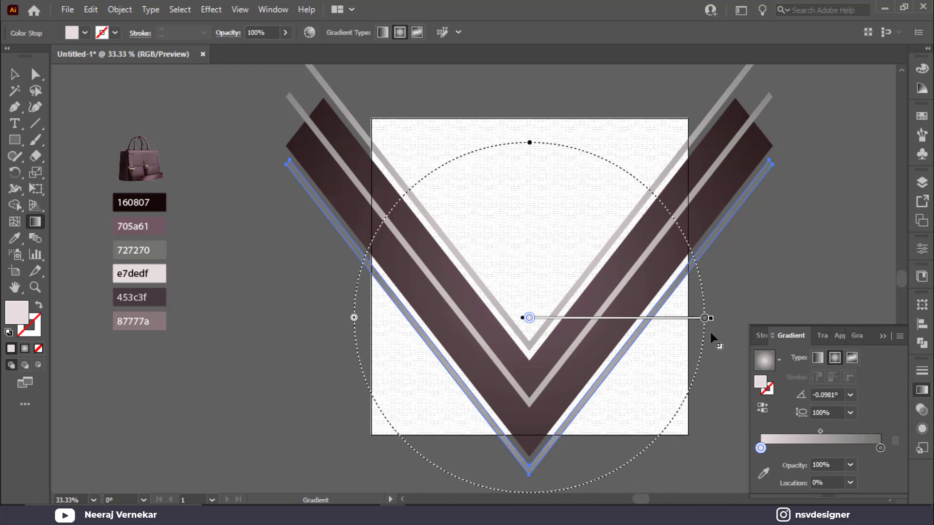
- Shrink the radial gradient radius of the uppermost V stripe to end slightly beyond the artboard's side edge
key("v")
left_click(715, 145)
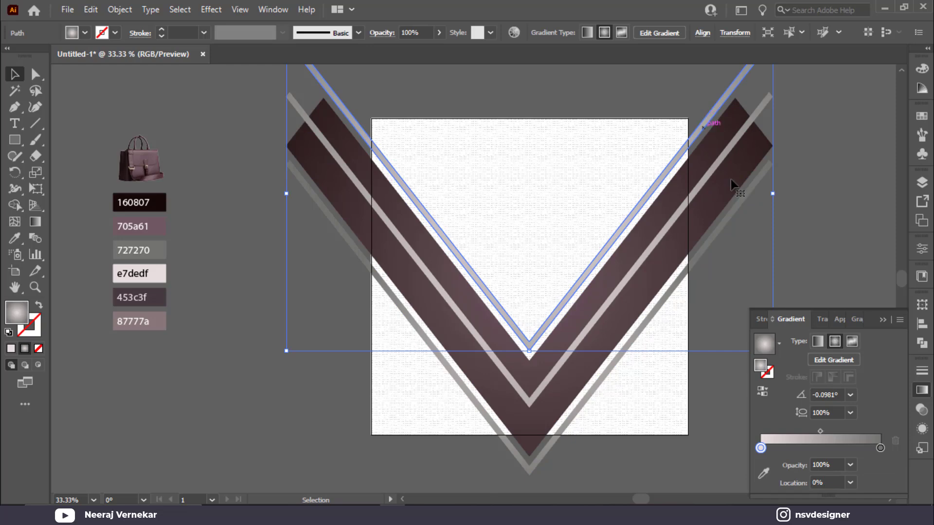
key("g")
left_click_drag(890, 194, 848, 193)
left_click_drag(757, 197, 726, 208)
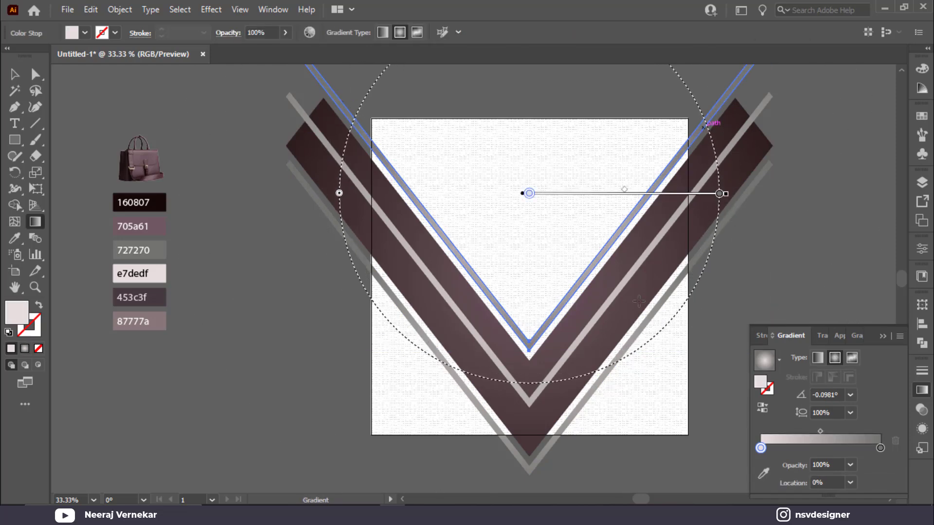
- Redraw the middle stripe's radial gradient starting near its lower tip so the light color is concentrated there
left_click(618, 298)
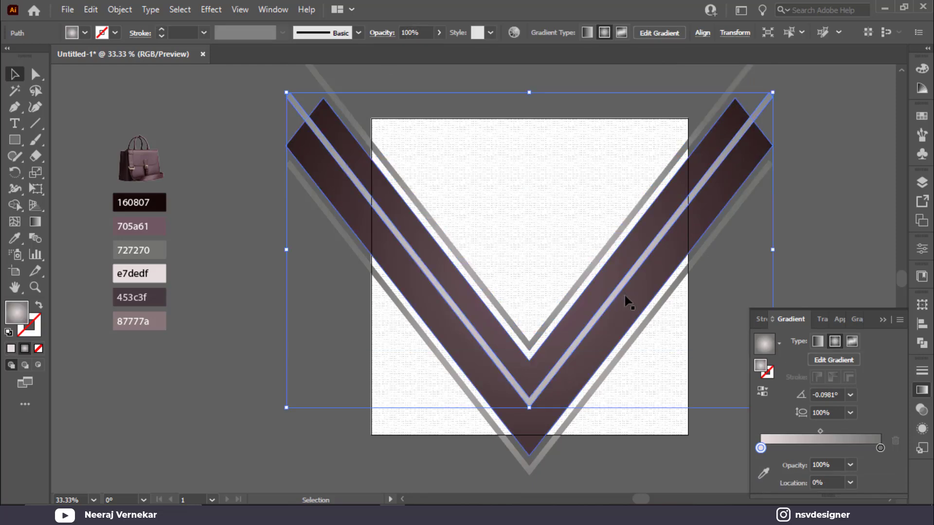
left_click_drag(889, 251, 710, 270)
left_click_drag(528, 376, 655, 353)
key("v")
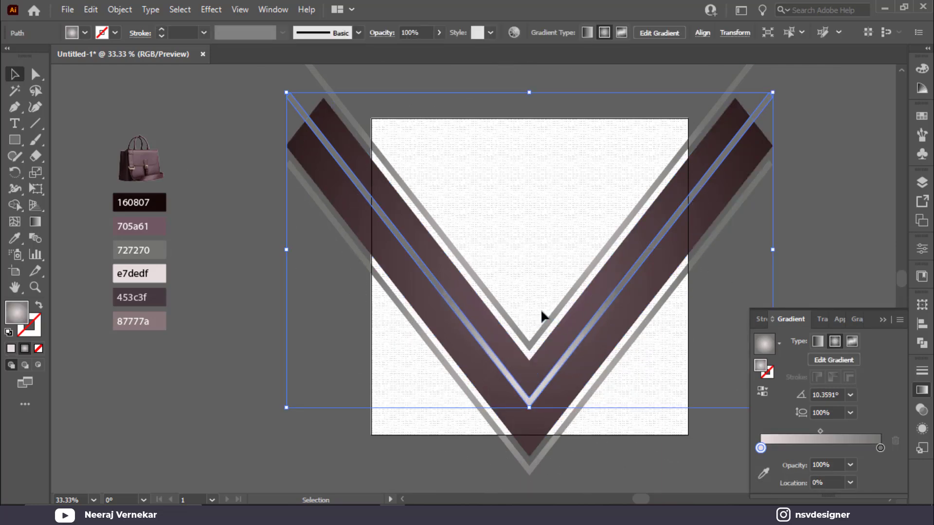
- Redraw the uppermost stripe's radial gradient outward from just above its lower tip to beyond the artboard's side edge
left_click(548, 324)
key("g")
left_click_drag(529, 319, 739, 413)
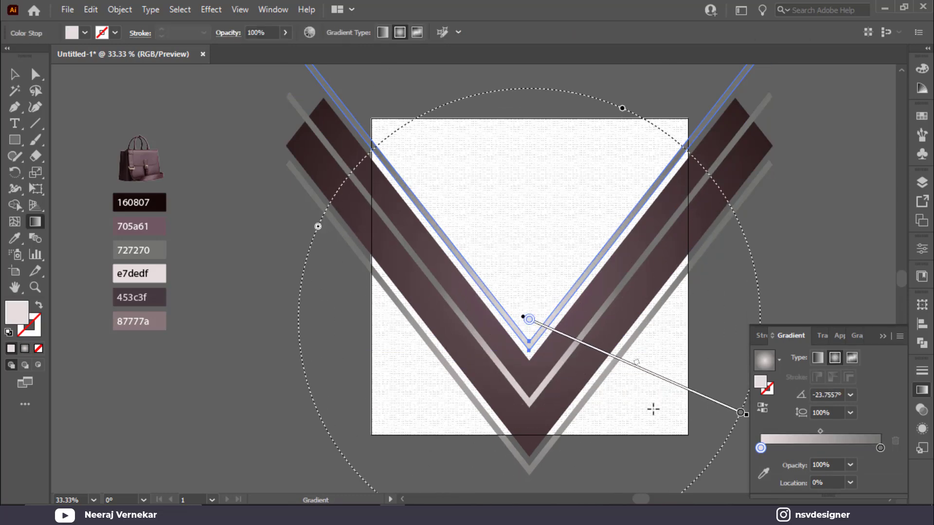
- Redraw the lowest stripe's radial gradient from near its lower tip up toward the artboard's upper part, and deselect it
key("v")
left_click(556, 441)
key("g")
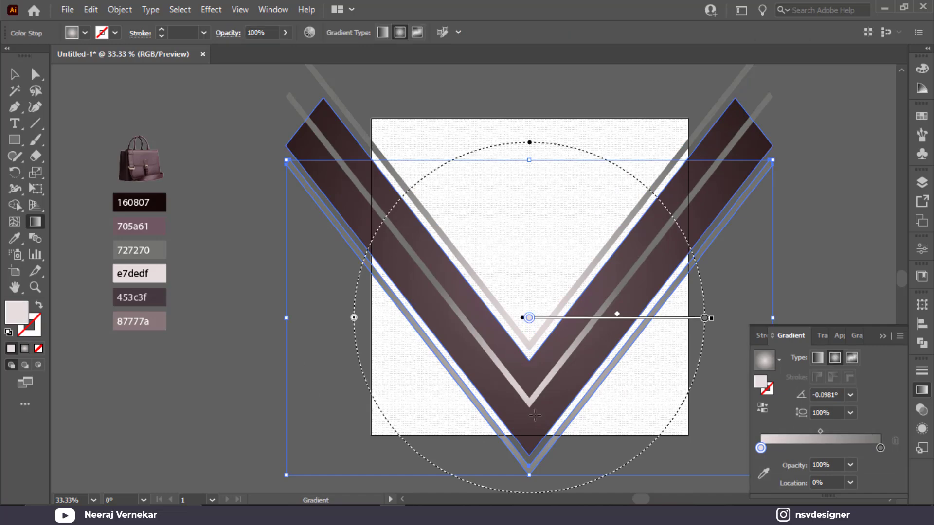
mouse_move(532, 432)
left_mouse_down()
mouse_move(589, 271)
mouse_move(604, 181)
left_mouse_up()
key("v")
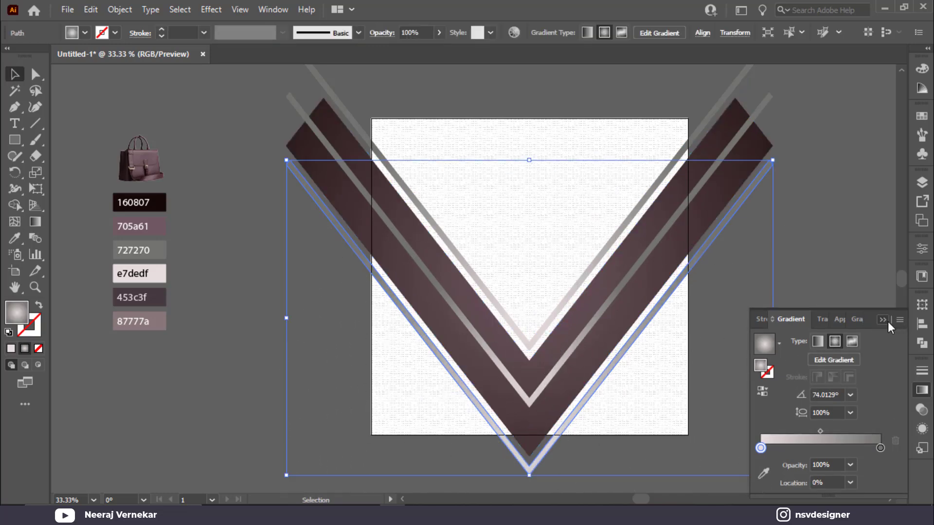
left_click(885, 320)
left_click(851, 298)
- Create a rectangle with a width and height of 1000
key("ctrl+0")
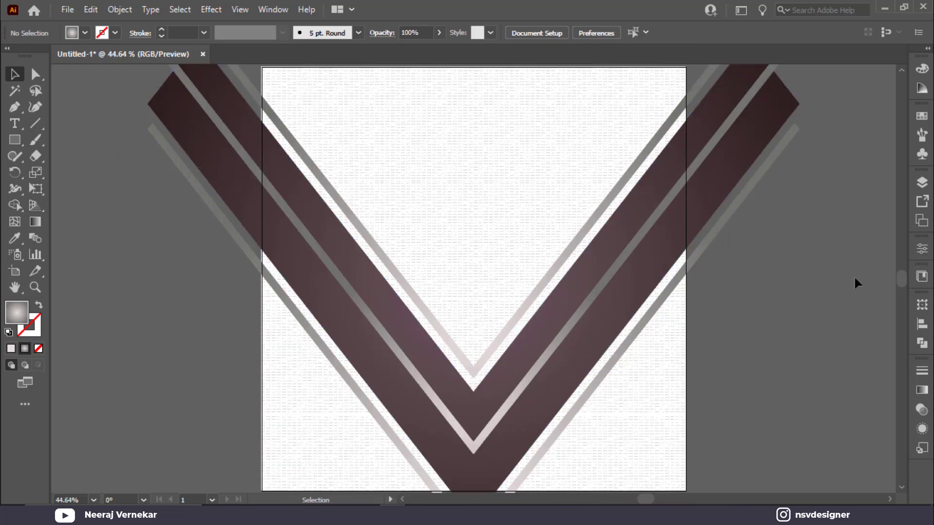
left_click(11, 145)
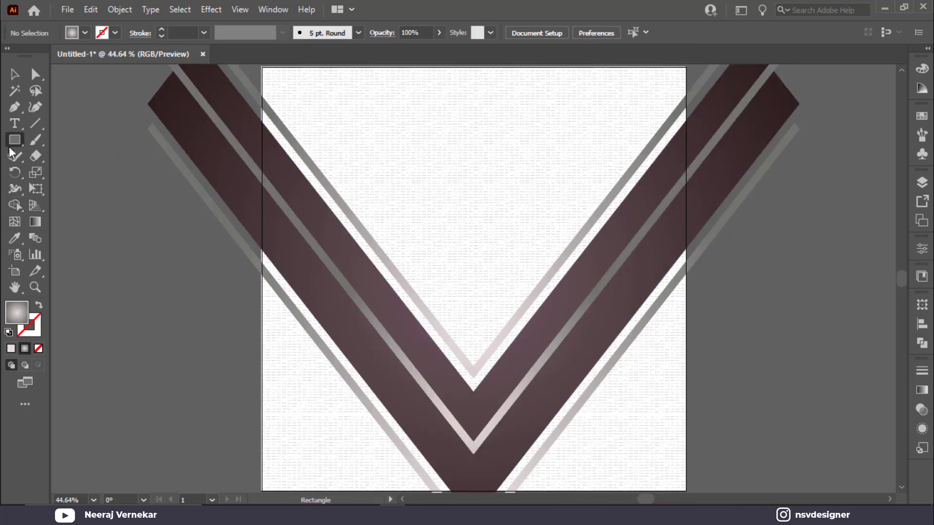
left_click(122, 212)
type("1000")
key("Tab")
type("1000")
key("Return")
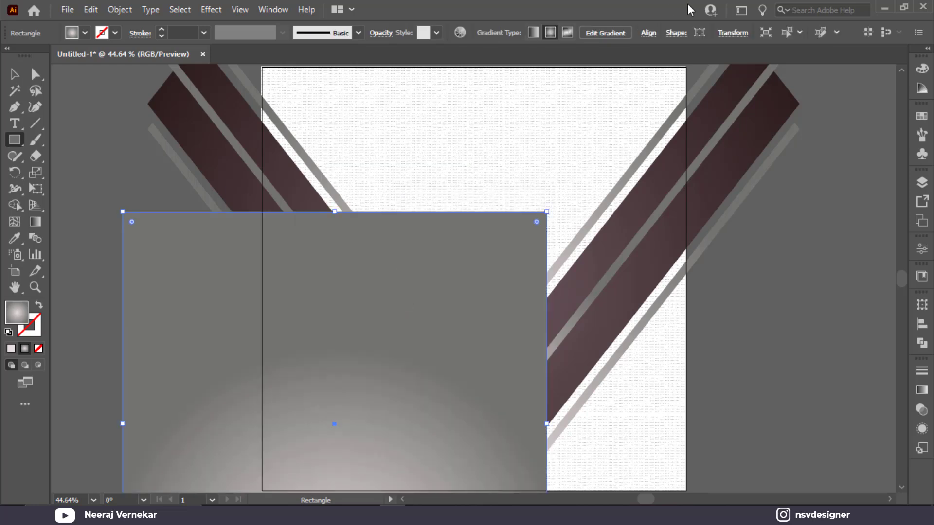
- Fill the new square with light blue and center it horizontally and vertically on the artboard
key("y")
left_click(85, 33)
left_click(77, 54)
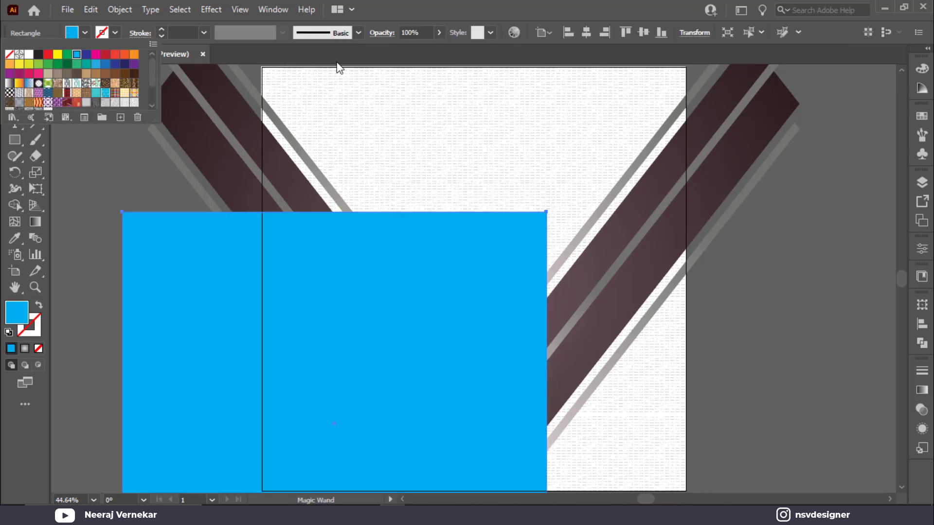
left_click(586, 32)
left_click(642, 32)
left_click(770, 257)
- Clip the V shape and its stripes to the artboard-sized blue square with a clipping mask
left_click(15, 74)
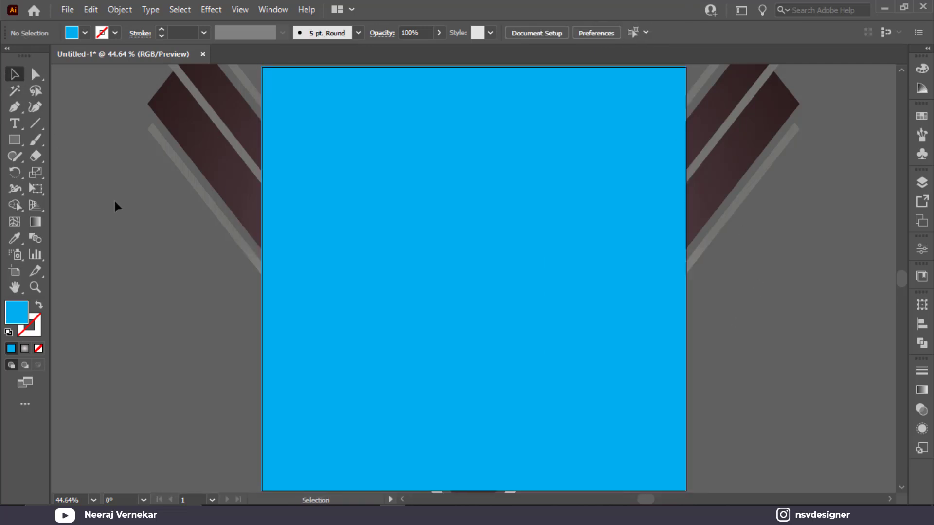
key("ctrl+a")
right_click(547, 208)
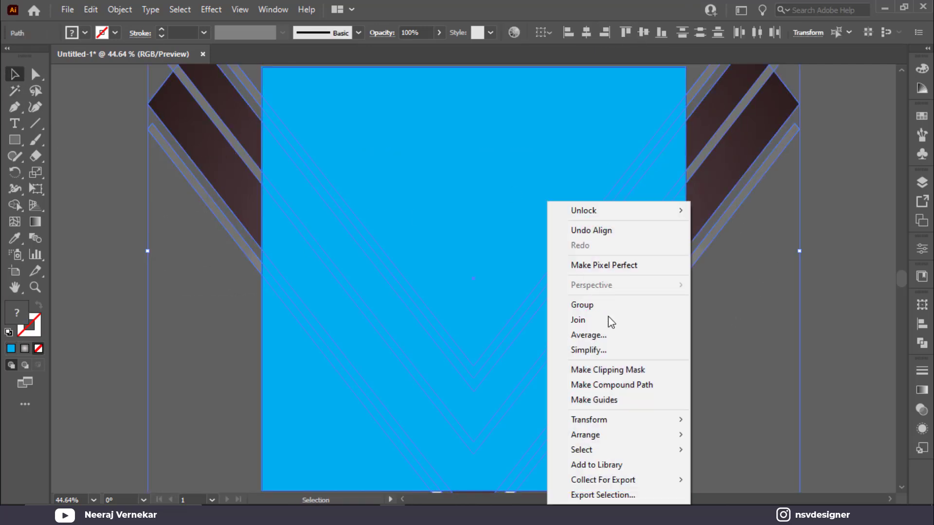
left_click(623, 371)
left_click(669, 299)
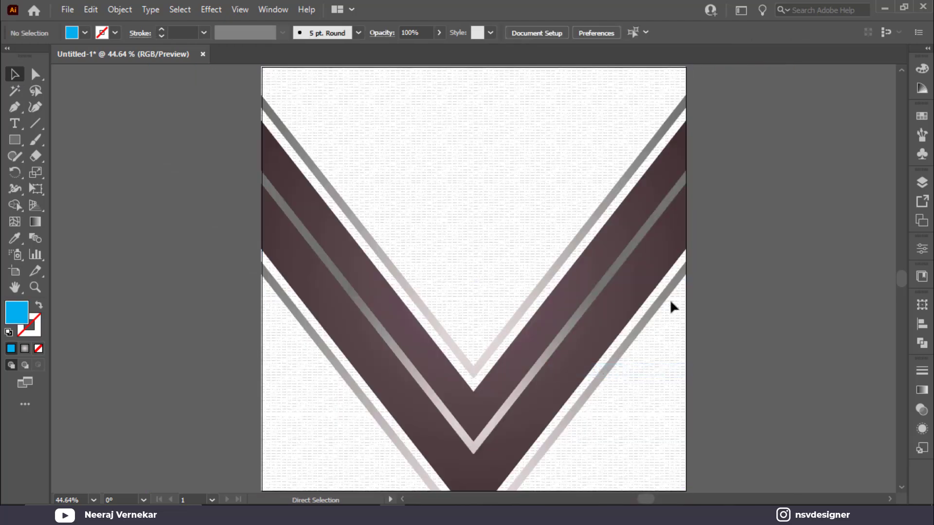
- Bring the leather handbag image above the color palette to the front
scroll(302, 244, "left", 5)
left_click(94, 139)
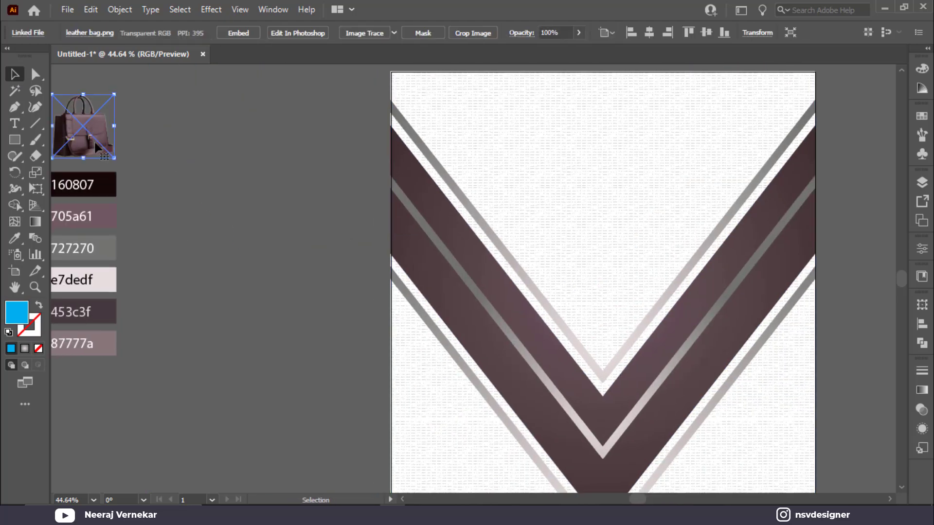
right_click(96, 143)
mouse_move(207, 258)
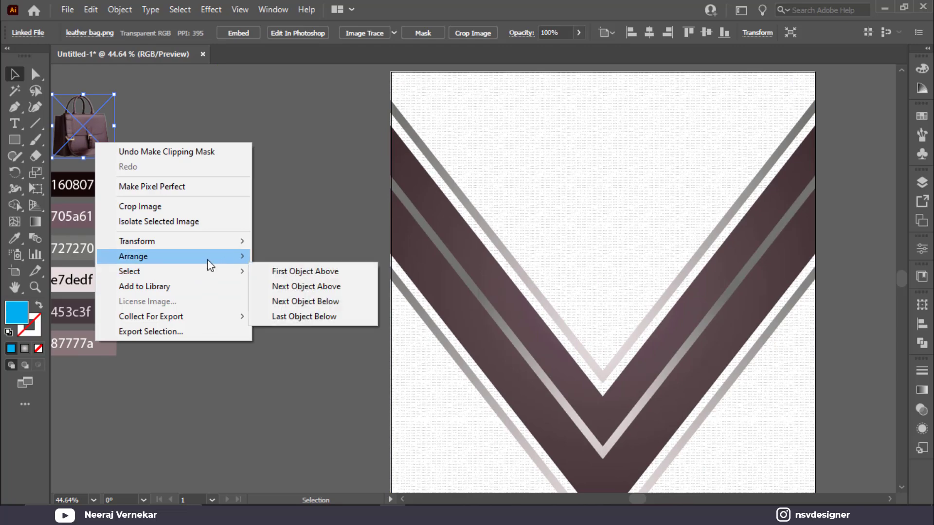
left_click(295, 256)
- Move the handbag image onto the artboard and enlarge it to cover the middle of the V shape
left_click_drag(656, 348, 628, 348)
key("ctrl+0")
left_click_drag(509, 361, 677, 479)
left_click_drag(559, 423, 565, 405)
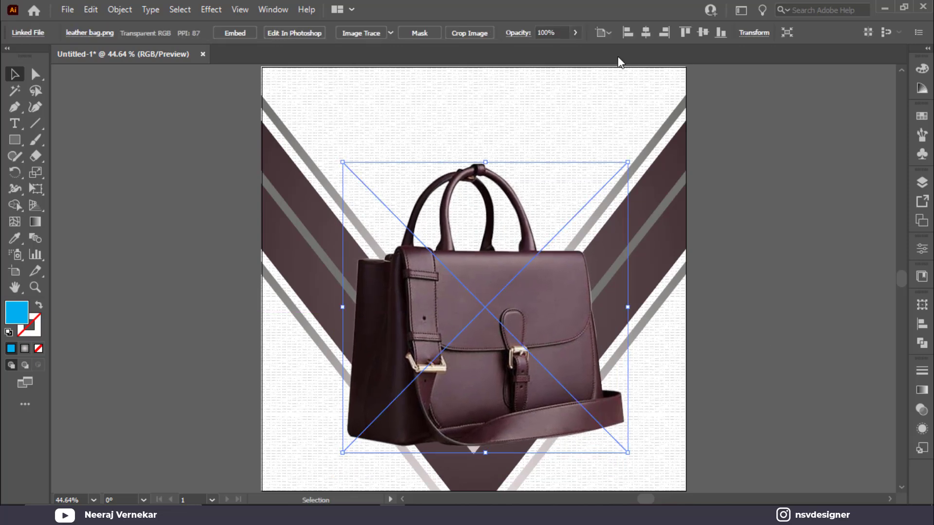
- Center the handbag horizontally on the artboard and shift it slightly upward
left_click(645, 32)
left_click(563, 309, "shift")
left_click_drag(525, 366, 526, 362)
left_click(163, 126)
- Draw a tall blue rectangle beside the artboard and pull a new midpoint anchor on its upper edge upward into a tag point
left_click_drag(15, 140, 63, 145)
left_click_drag(748, 227, 823, 350)
left_click_drag(11, 107, 11, 107)
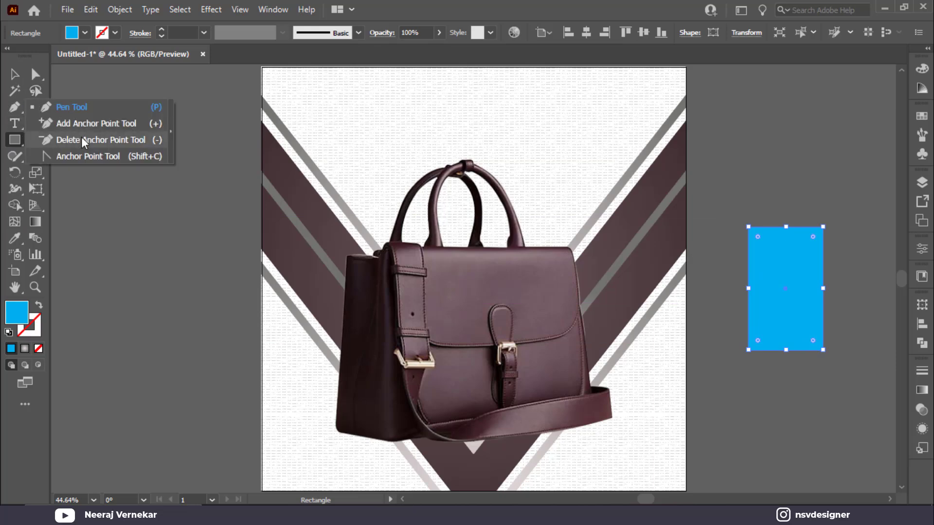
left_click(78, 125)
left_click(785, 227)
key("a")
left_click_drag(785, 227, 785, 195)
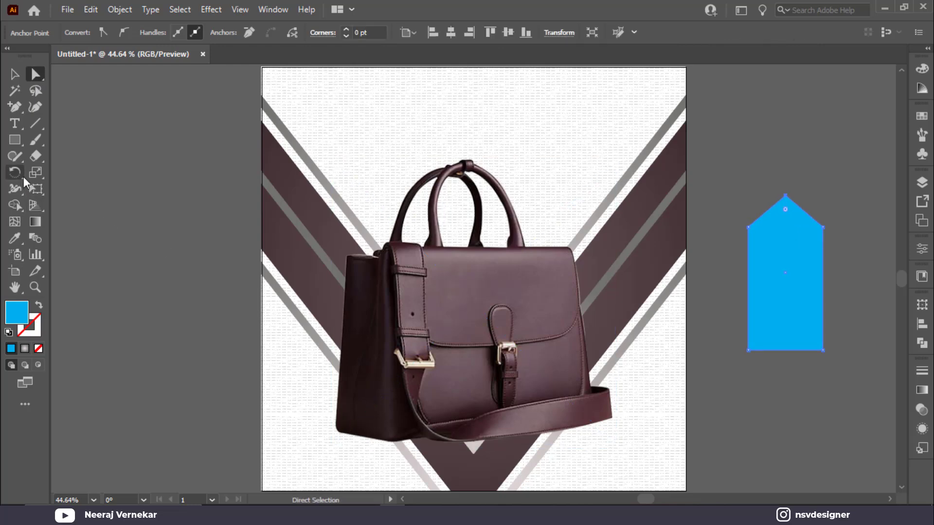
- Draw a small circle near the tag's pointed end and fill it with dark blue
left_click_drag(14, 145, 14, 145)
left_click(78, 177)
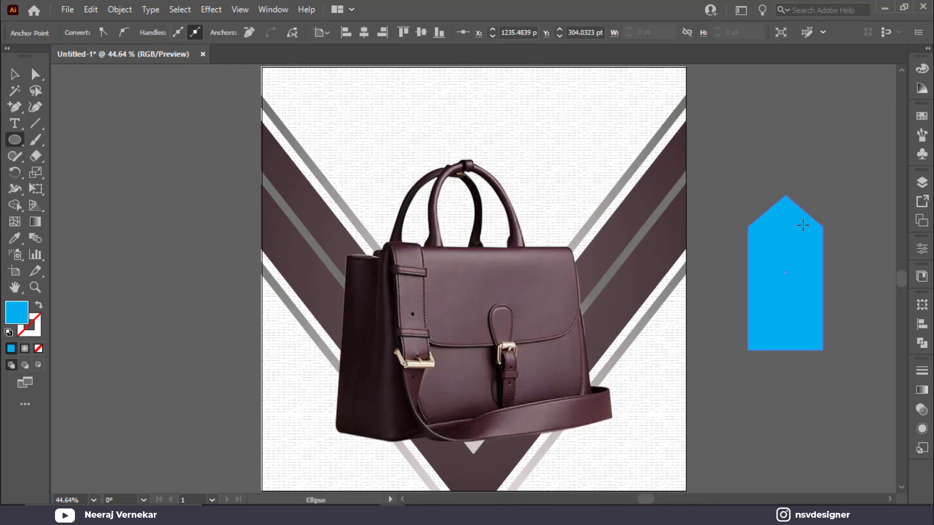
left_click_drag(780, 216, 799, 226)
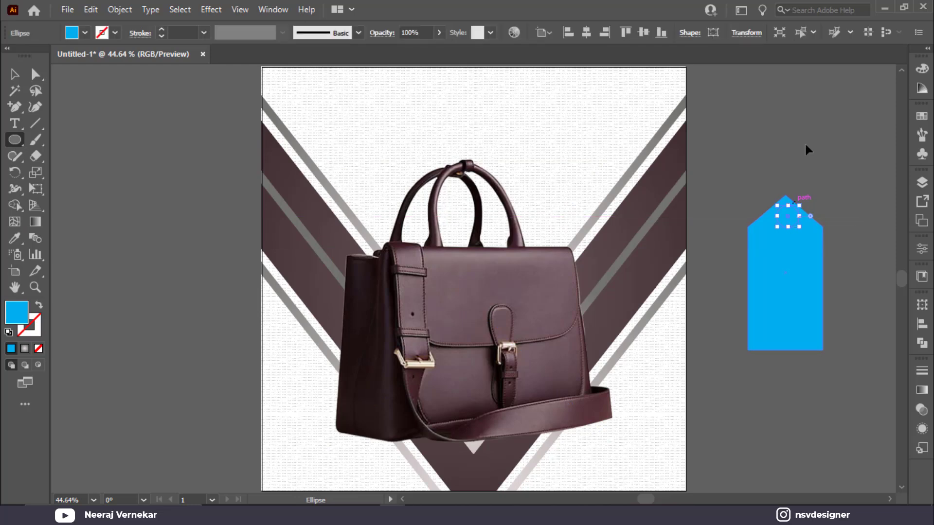
key("v")
left_click(85, 33)
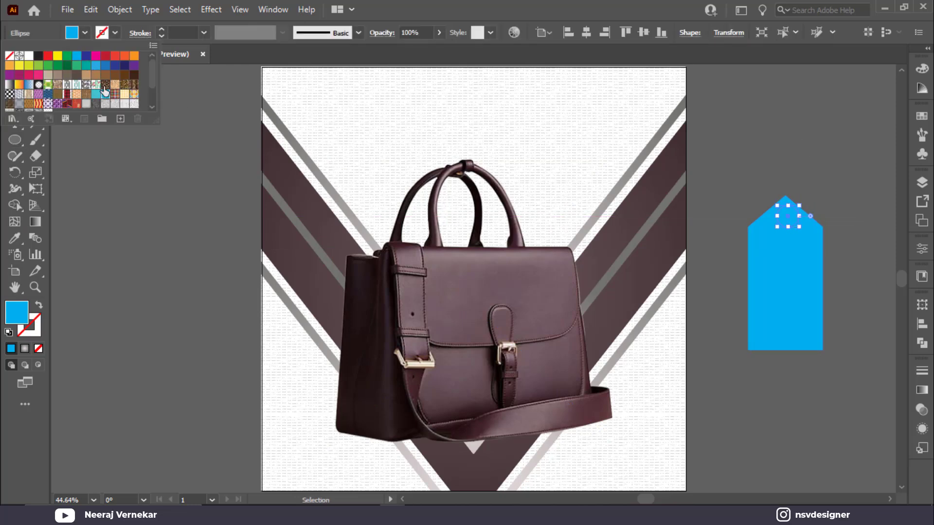
left_click(125, 65)
left_click(183, 69)
- Position the circle below the tag's point and center the circle and tag horizontally on each other
left_click_drag(821, 160, 792, 234)
left_click(586, 33)
left_click(802, 156)
left_click(720, 336)
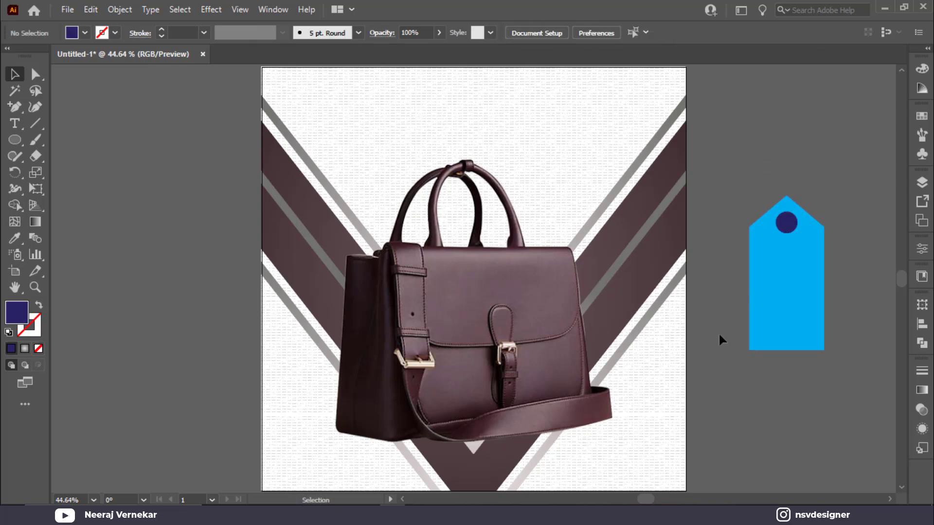
- Round the two bottom corners of the blue tag shape
key("a")
left_click_drag(857, 382, 741, 335)
left_click_drag(815, 340, 809, 335)
left_click_drag(839, 216, 822, 229)
- Draw a horizontal line across the tag's lower part and select it together with the tag for Shape Builder
left_click(36, 124)
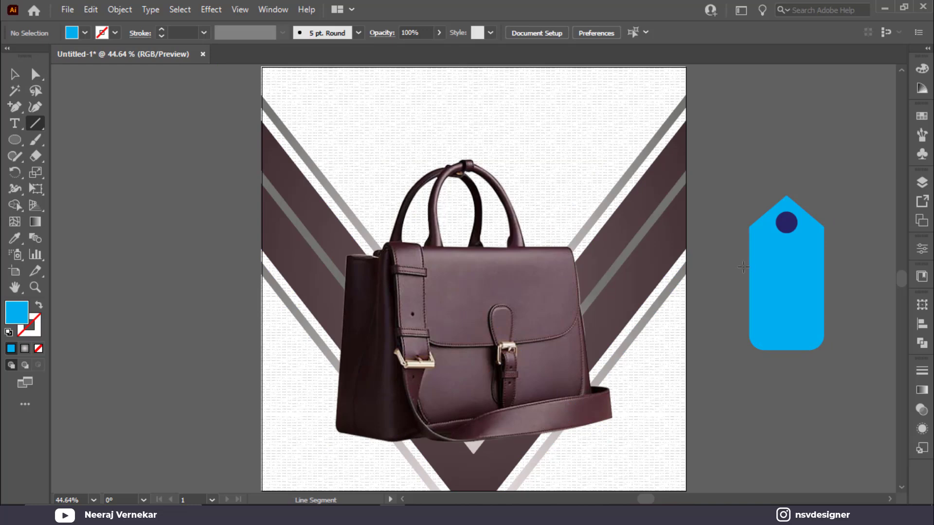
left_click_drag(740, 314, 841, 314)
key("v")
left_click(827, 339, "shift")
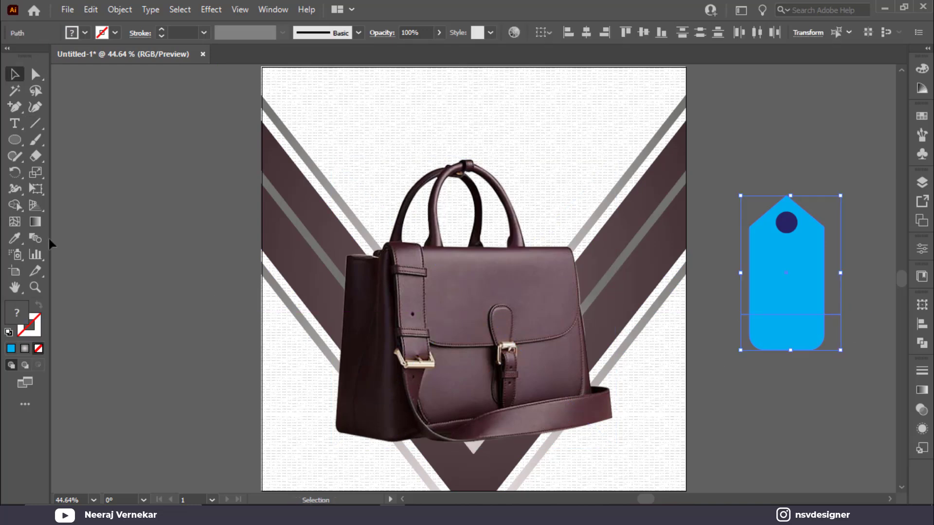
left_click(15, 205)
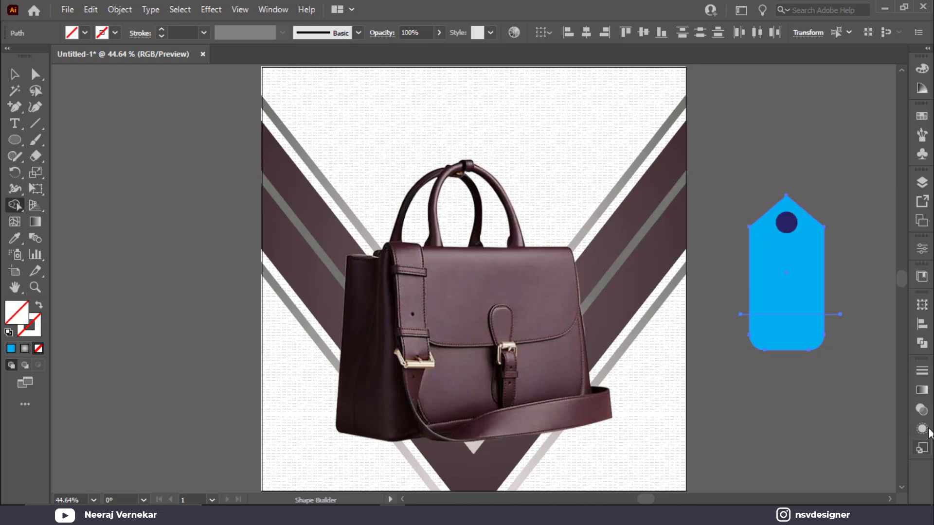
- Try to divide the tag along the line with the Pathfinder Divide operation
left_click(922, 343)
left_click(770, 370)
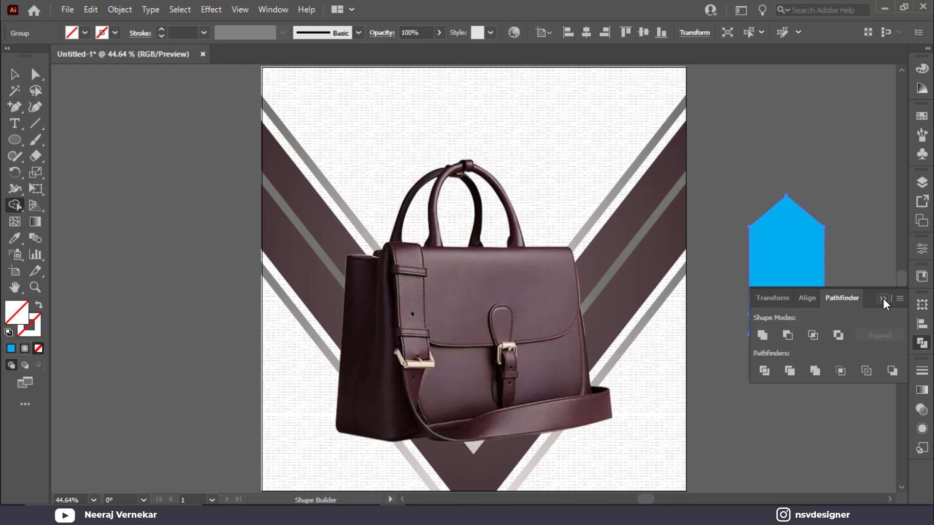
key("ctrl+z")
left_click(884, 298)
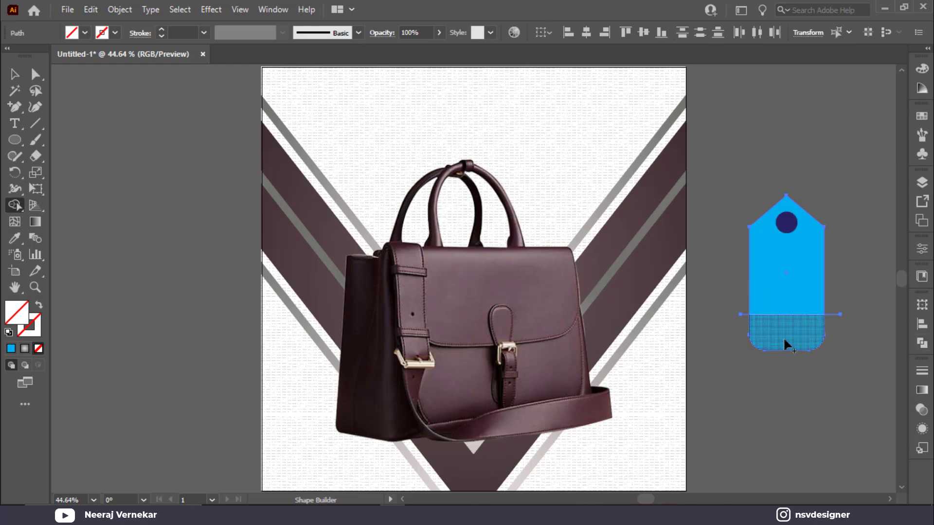
- Separate the tag's rounded bottom section along the line with Shape Builder
left_click(785, 343, "alt")
left_click(14, 74)
left_click(801, 397)
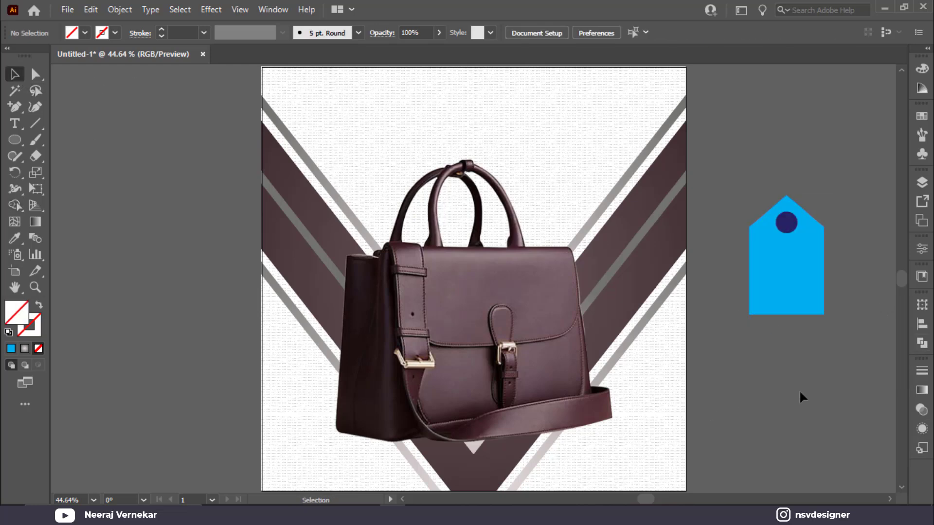
- Fill the tag's rounded bottom section with the dark maroon gradient sampled from the V stripe
left_click(755, 327)
key("i")
left_click(601, 148)
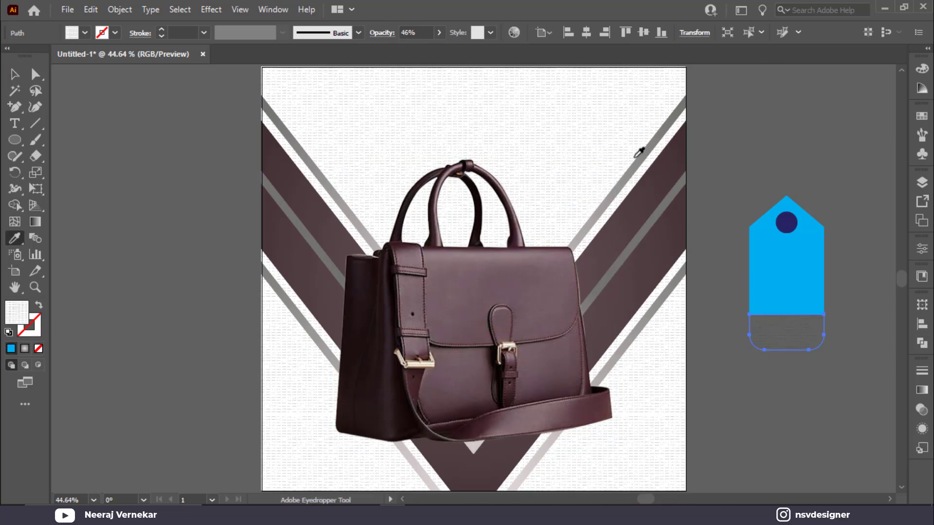
left_click(654, 195)
key("v")
left_click(850, 368)
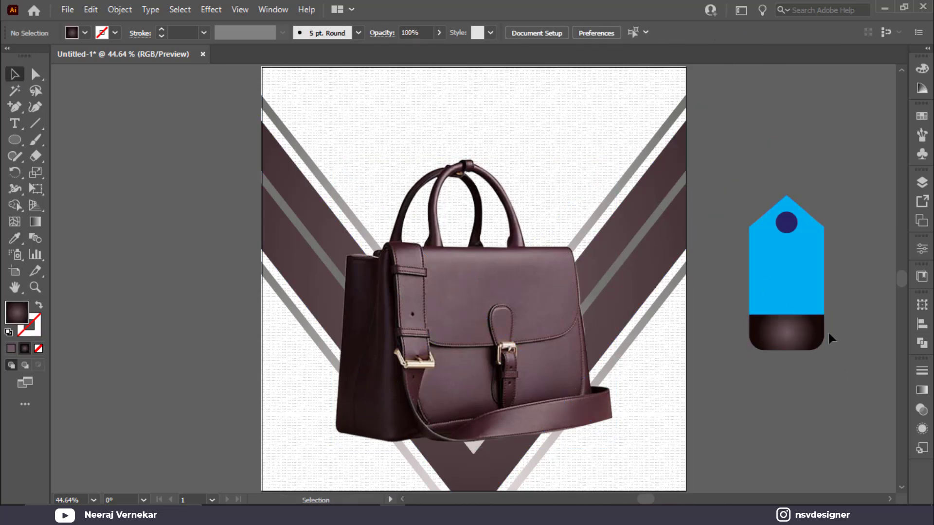
- Fill the upper section of the tag with a light gray swatch
left_click(807, 267)
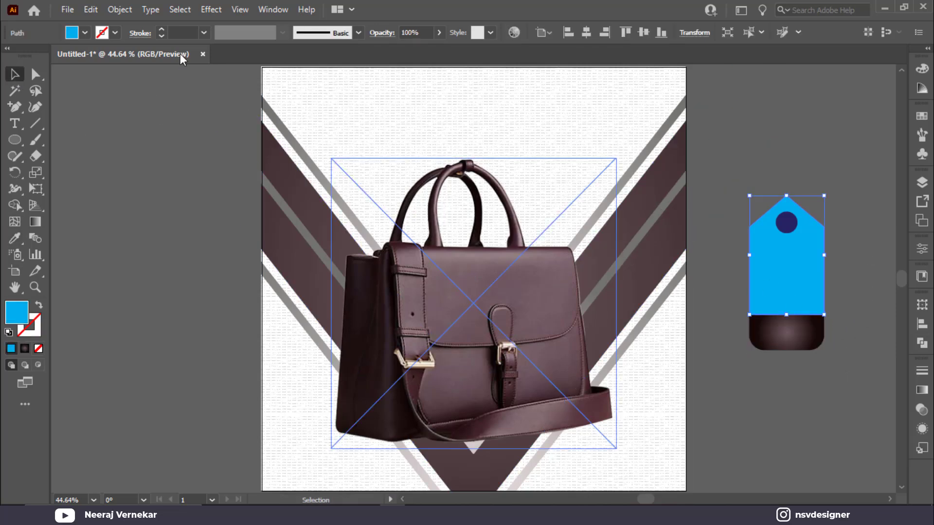
left_click(84, 32)
scroll(38, 86, "down", 3)
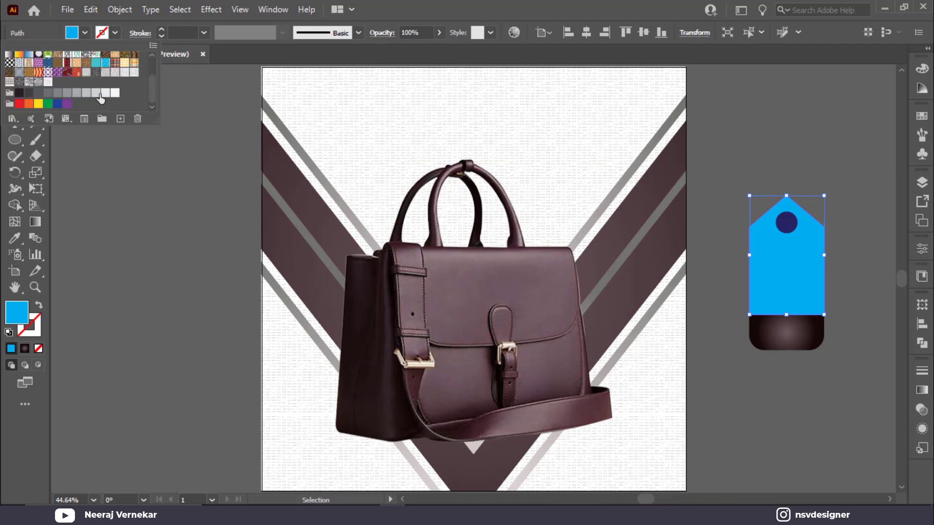
left_click(105, 92)
left_click(757, 203)
left_click(767, 170)
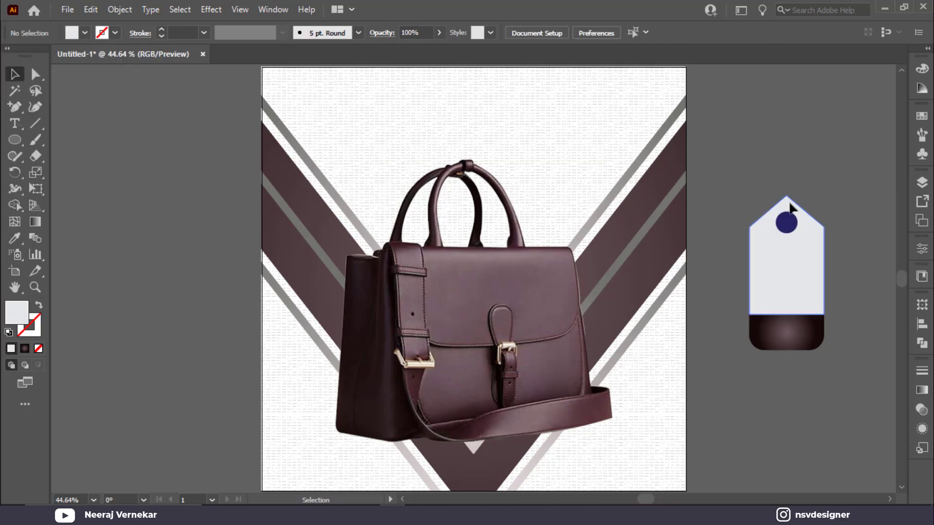
- Cut the dark blue circle out of the light gray tag section with Shape Builder to make a hole
left_click_drag(749, 189, 851, 331)
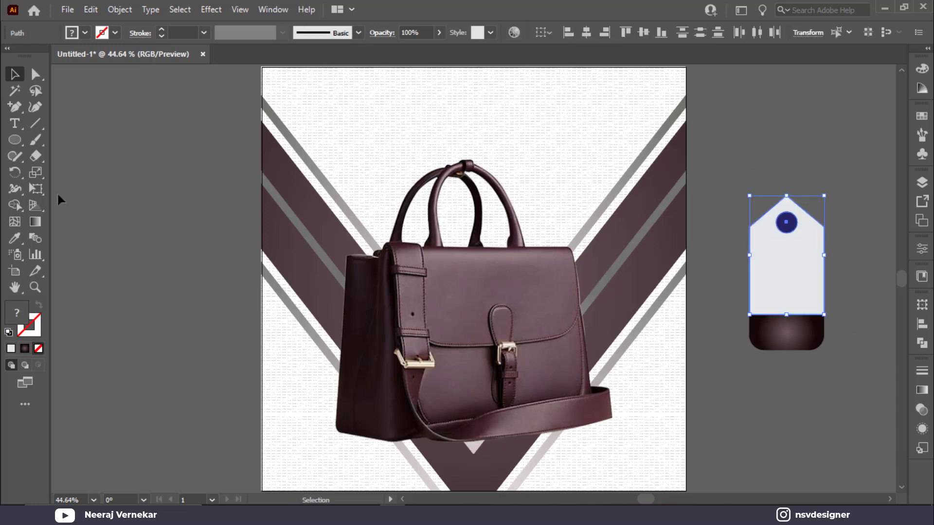
left_click(15, 205)
left_click(788, 224, "alt")
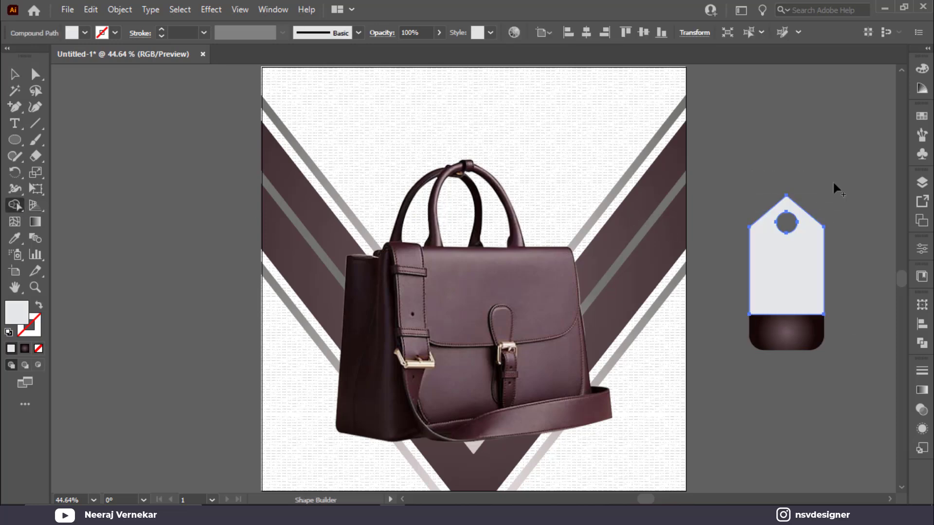
key("v")
left_click_drag(735, 187, 866, 347)
- Change the bottom section's gradient to linear and run it diagonally from its upper edge toward the lower right
left_click(793, 339)
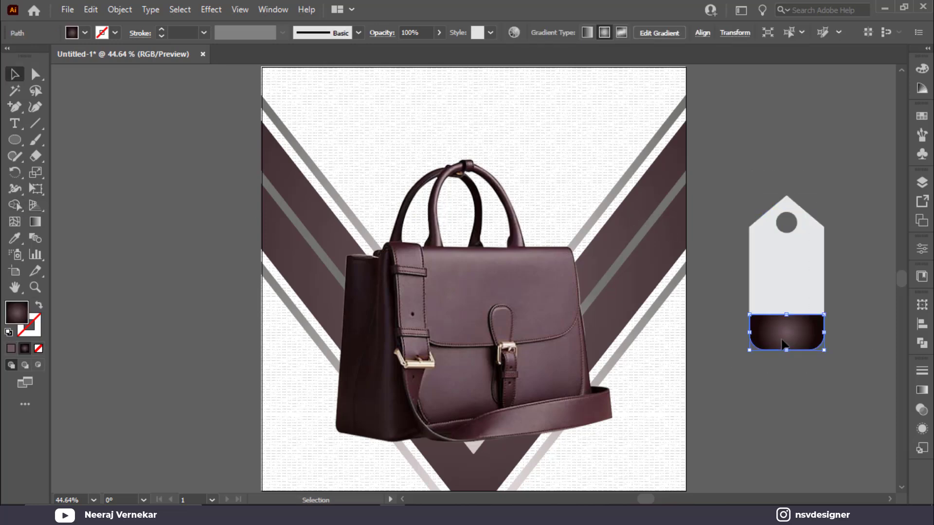
left_click(922, 390)
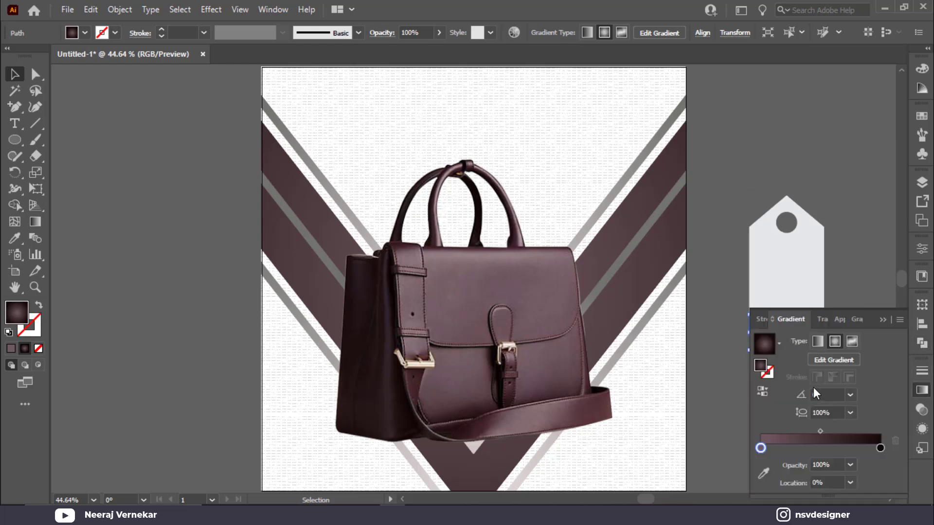
left_click(817, 342)
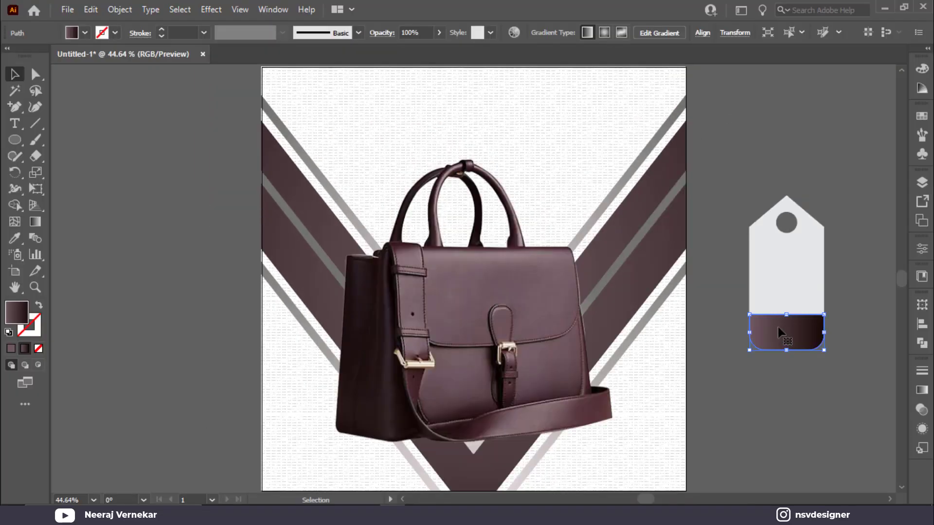
key("g")
left_click_drag(775, 313, 822, 381)
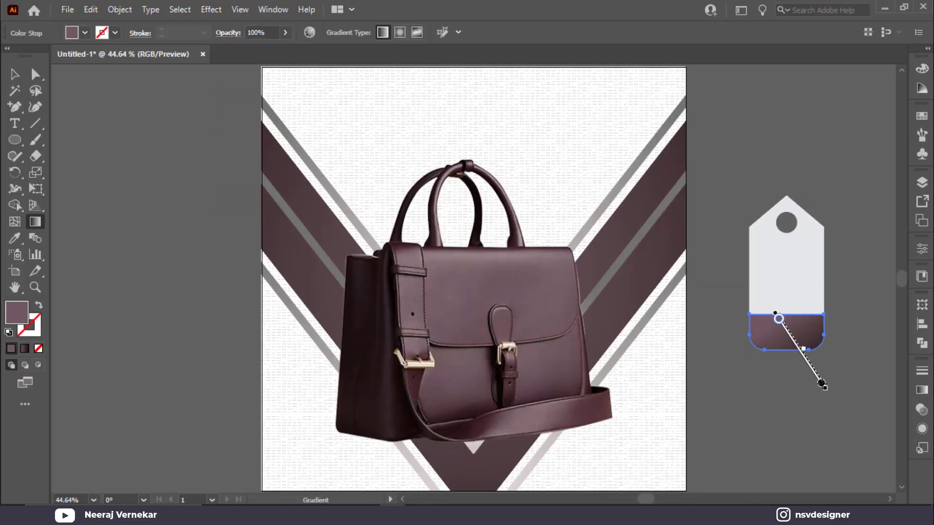
key("v")
left_click(855, 204)
- Add the text "50" to the right of the tag and enlarge it to about 95 pt
scroll(827, 220, "up", 1)
scroll(827, 220, "up", 2)
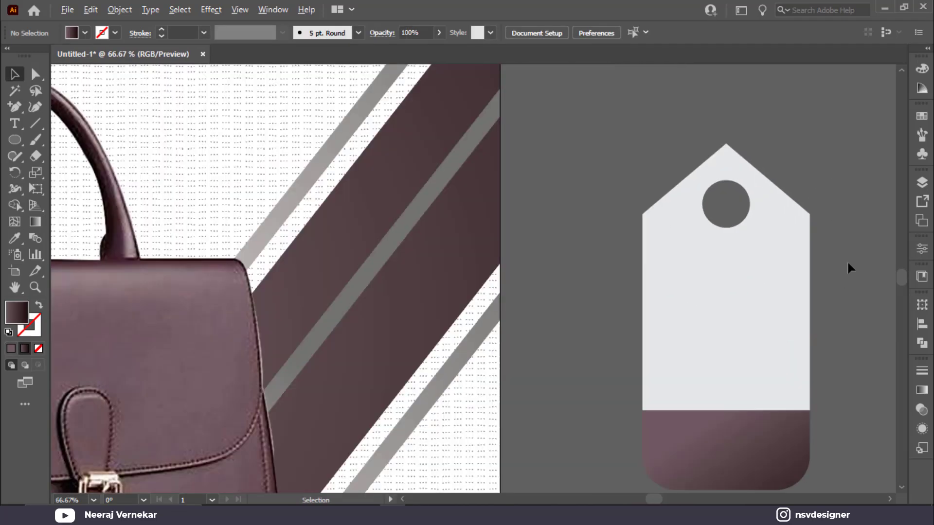
left_click(12, 124)
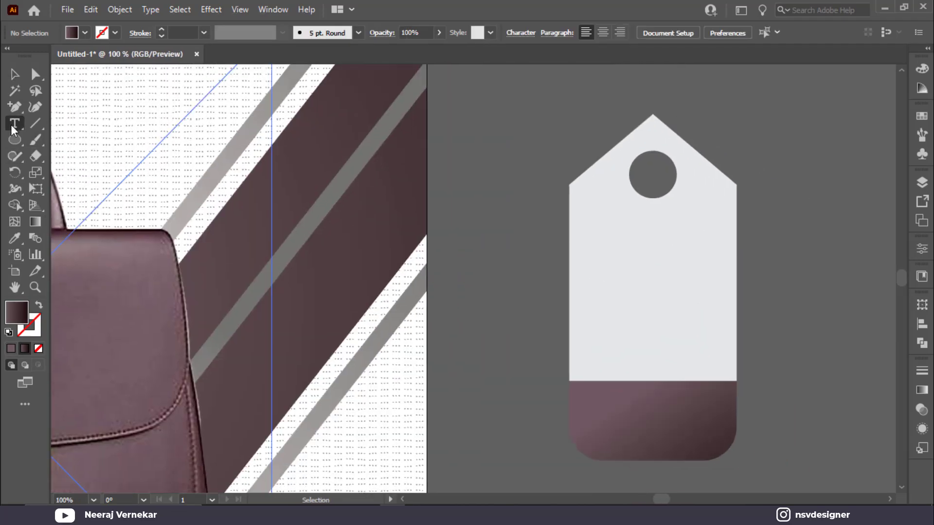
left_click(756, 251)
type("50")
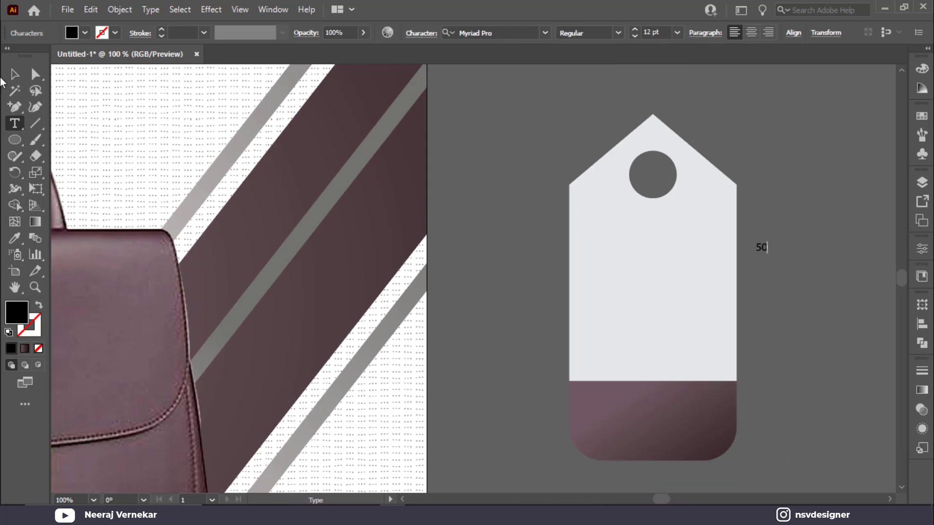
left_click(14, 74)
left_click_drag(768, 253, 848, 364)
- Set the font of the "50" text to Calcio-Demo
left_click(487, 33)
type("c")
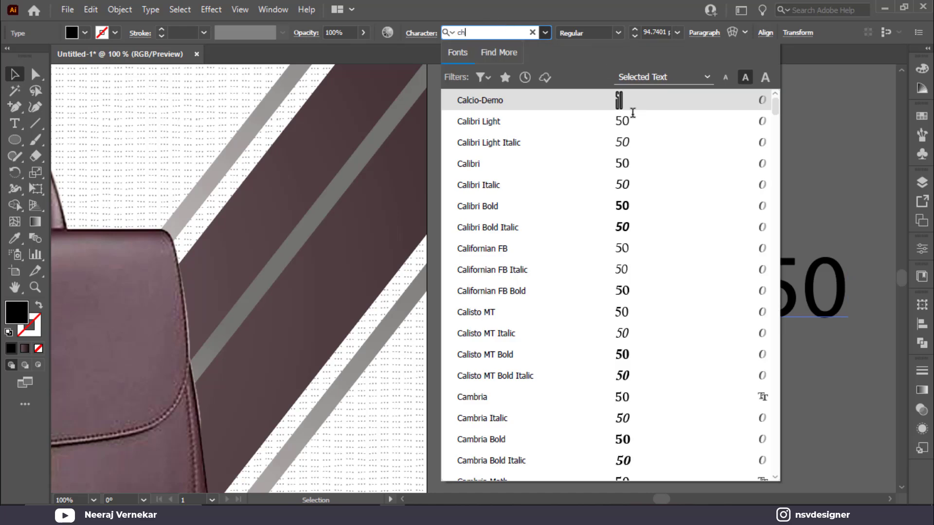
left_click(643, 99)
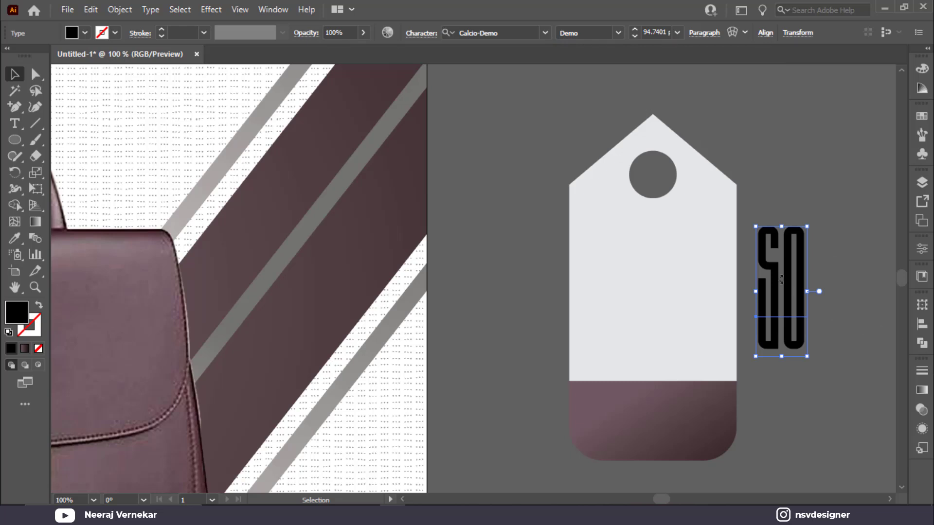
- Retype the text beside the tag as "50%"
triple_click(777, 278)
type("5")
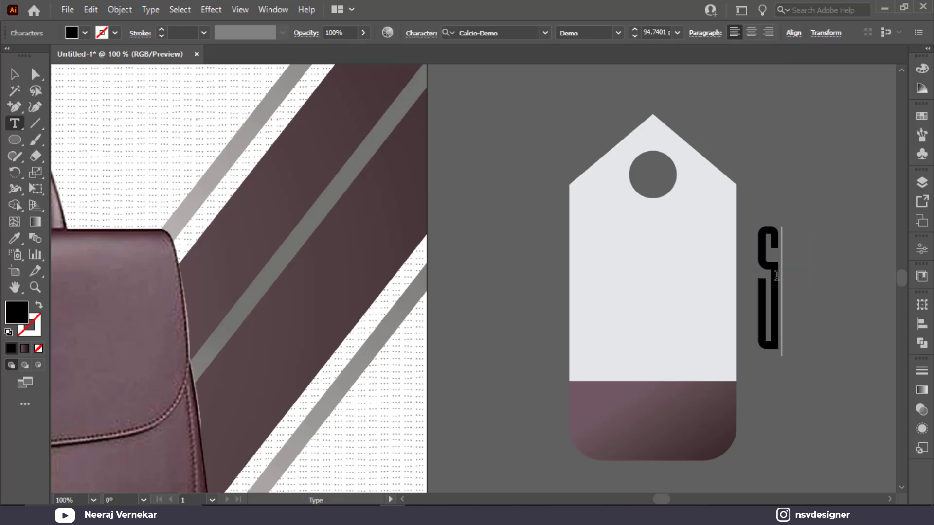
key("BackSpace")
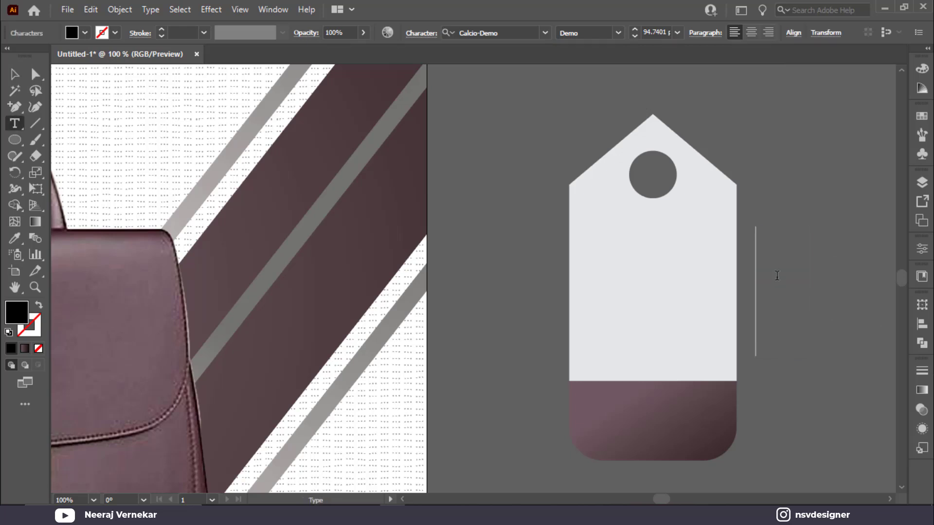
type("5")
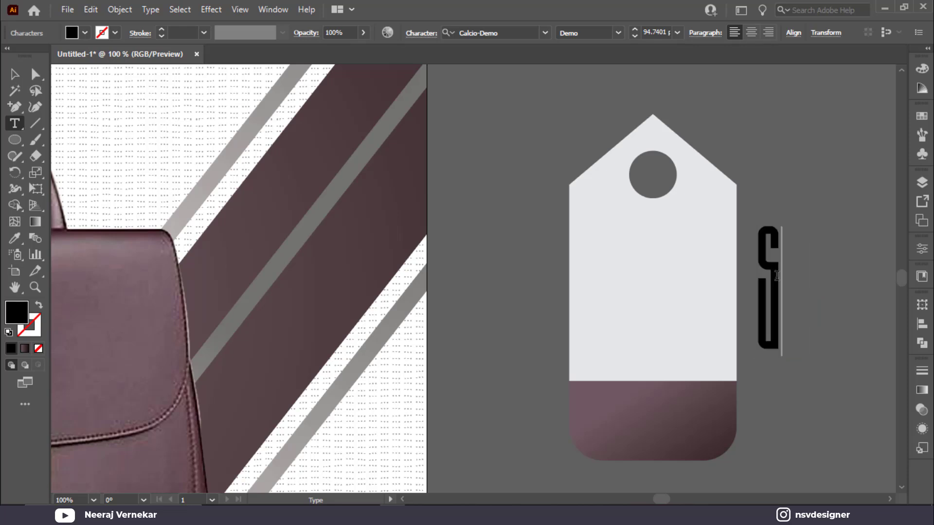
type("0")
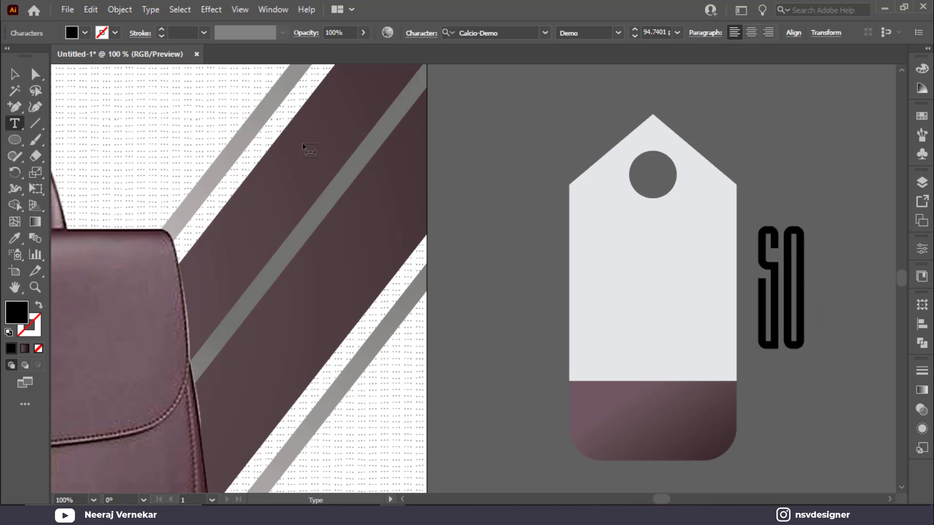
type("%")
left_click(16, 75)
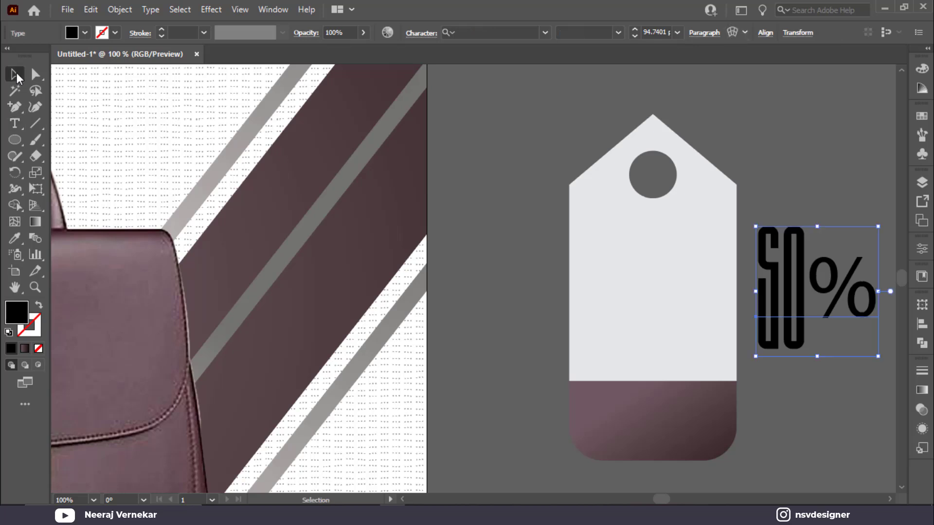
- Move the 50% text onto the light gray tag section and enlarge it to about 103 pt
left_click_drag(798, 311, 563, 290)
key("ctrl+shift+a")
left_click(563, 290)
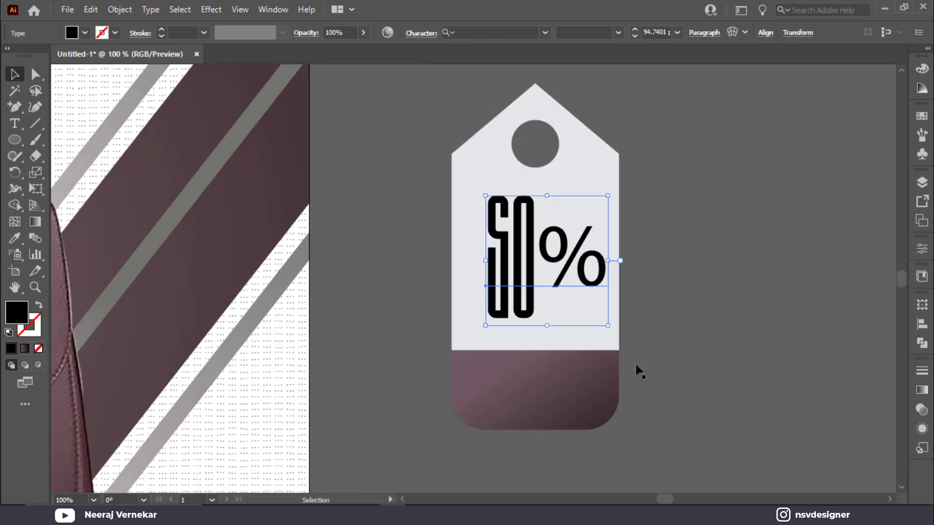
left_click_drag(611, 328, 622, 335)
left_click_drag(581, 289, 574, 290)
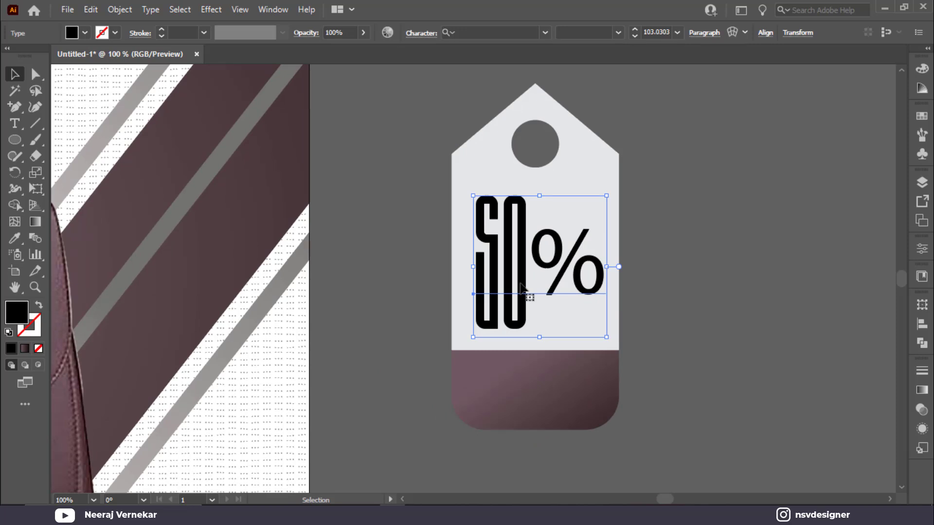
- Replace the first digit of the discount text with 2 so that it reads "20%"
triple_click(505, 296)
left_click(477, 281)
double_click(491, 281)
left_click(491, 281)
left_click_drag(475, 281, 494, 281)
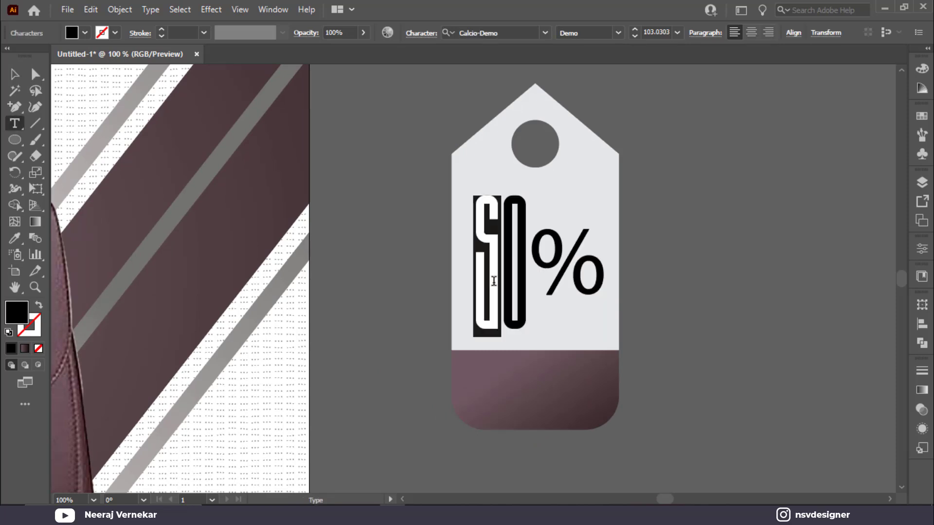
type("2")
left_click(17, 75)
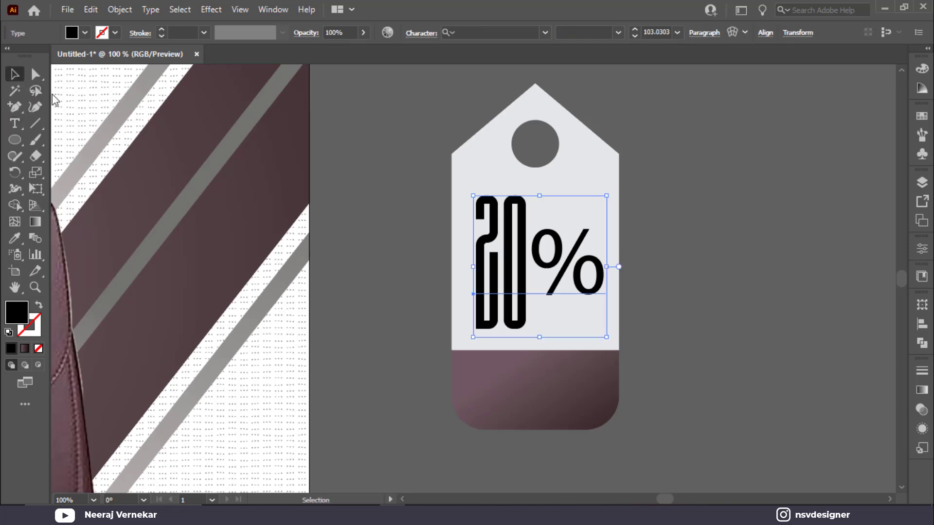
- Delete the percent sign from the 20% text on the tag
left_click(774, 261)
left_click(575, 288)
key("t")
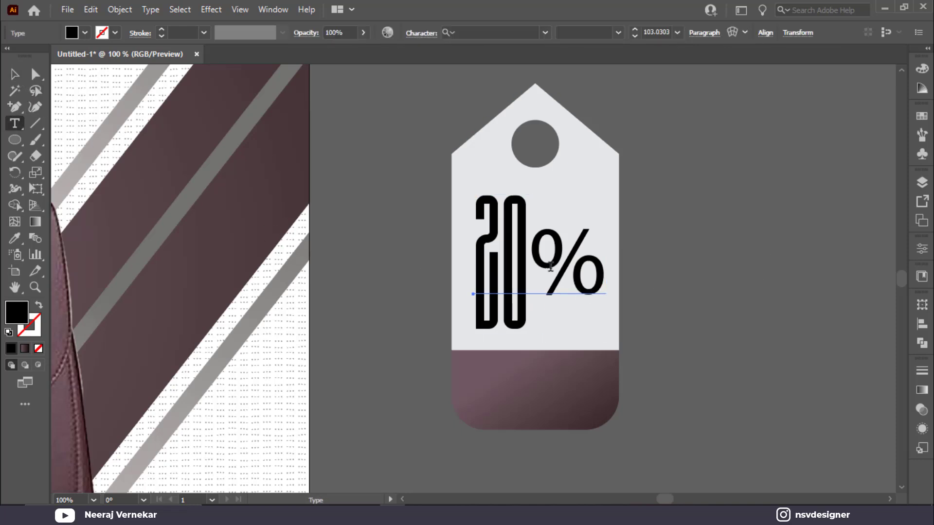
double_click(598, 259)
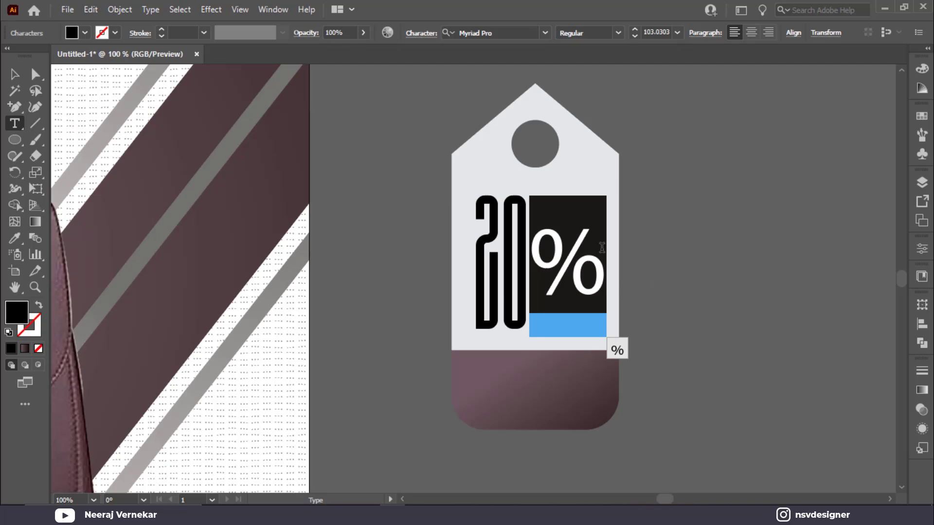
key("BackSpace")
- Duplicate the 20 text to the right of the tag, turning the copy into a narrowed "%" sign
left_click(15, 74)
left_click_drag(527, 272, 733, 284)
key("t")
double_click(709, 275)
type("%")
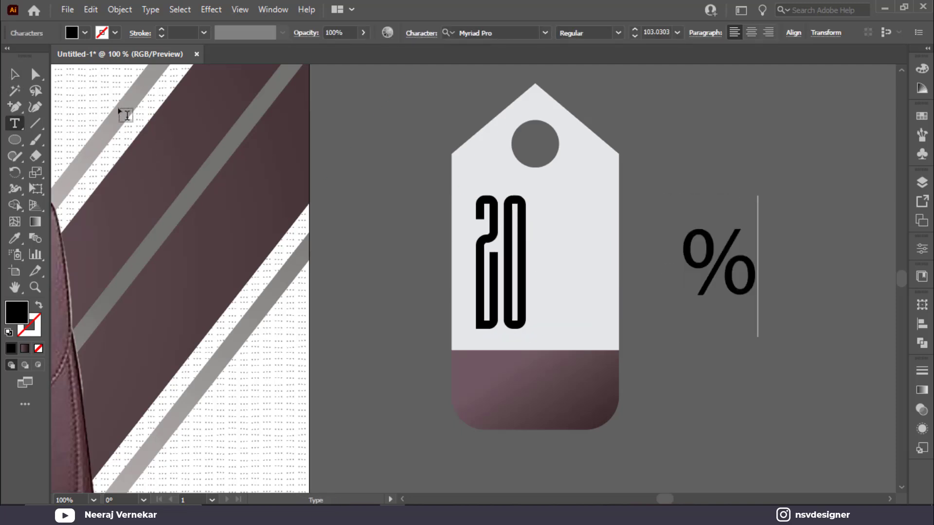
left_click(14, 74)
left_click_drag(760, 263, 749, 264)
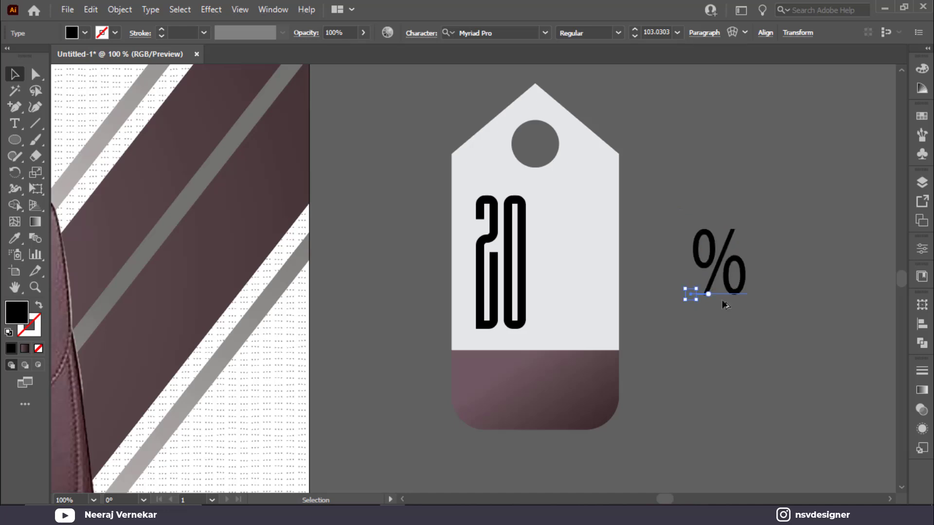
- Fit the % sign beside the 20 on the tag and color both texts with the 160807 swatch
left_click_drag(719, 320, 722, 351)
left_click_drag(736, 301, 558, 302)
left_click(511, 312, "shift")
key("ctrl+0")
key("i")
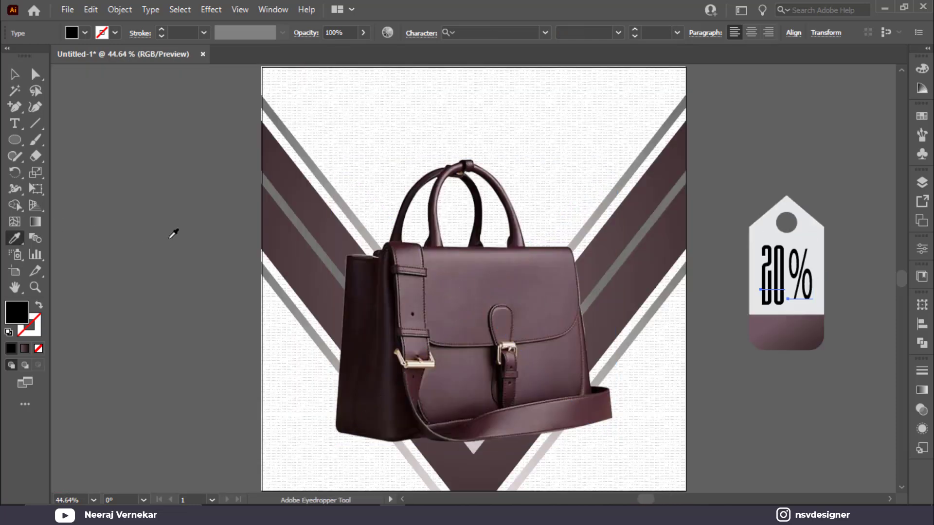
left_click_drag(118, 210, 306, 243)
left_click(160, 206)
left_click_drag(195, 224, 60, 166)
key("v")
left_click(777, 249)
- Add the text "OFF", enlarge it to about 38.8 pt and place it on the tag's dark lower section
scroll(777, 250, "up", 4)
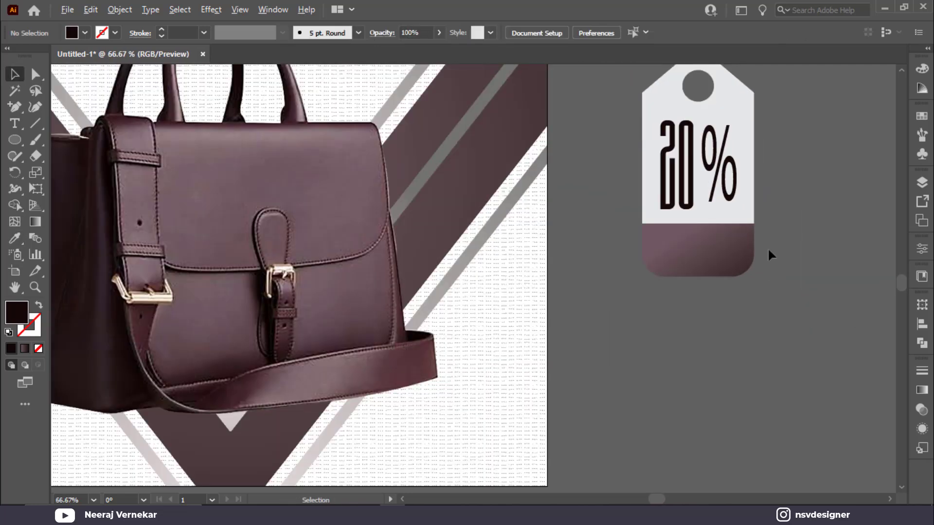
left_click_drag(672, 194, 607, 218)
left_click(24, 128)
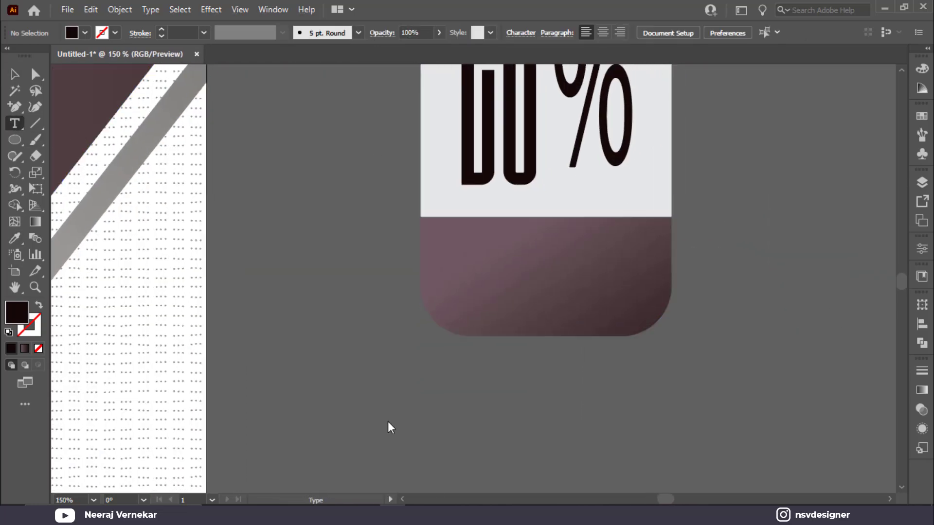
left_click(400, 425)
key("BackSpace")
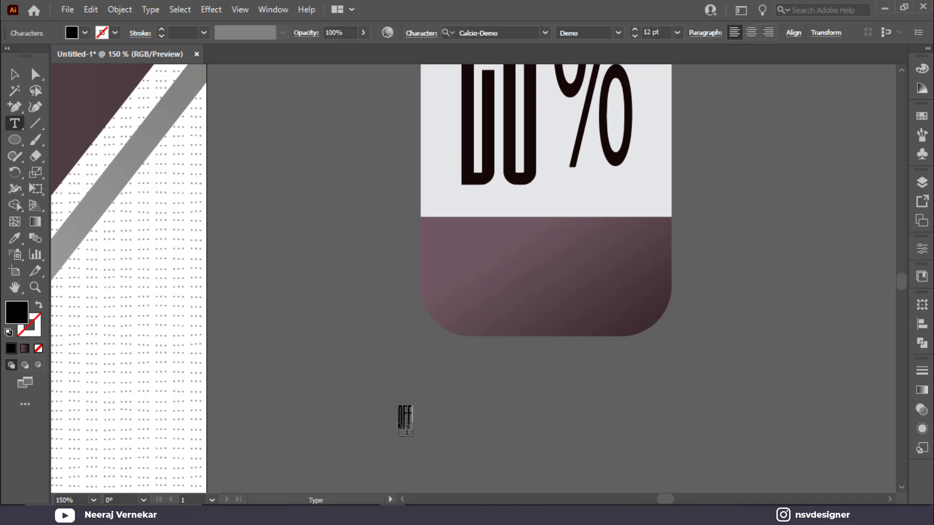
left_click(15, 74)
left_click_drag(413, 431, 511, 262)
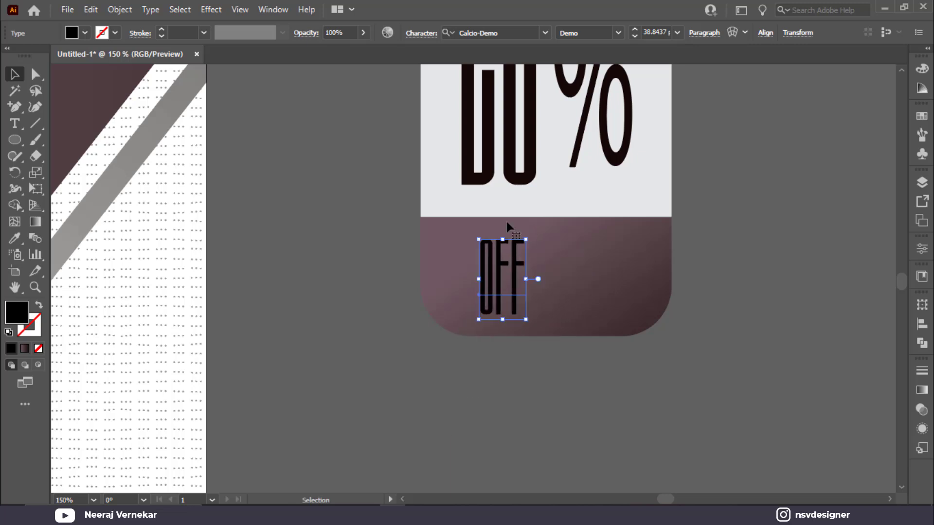
- Change the font of the OFF text to Monument Extended Regular
left_click(513, 34)
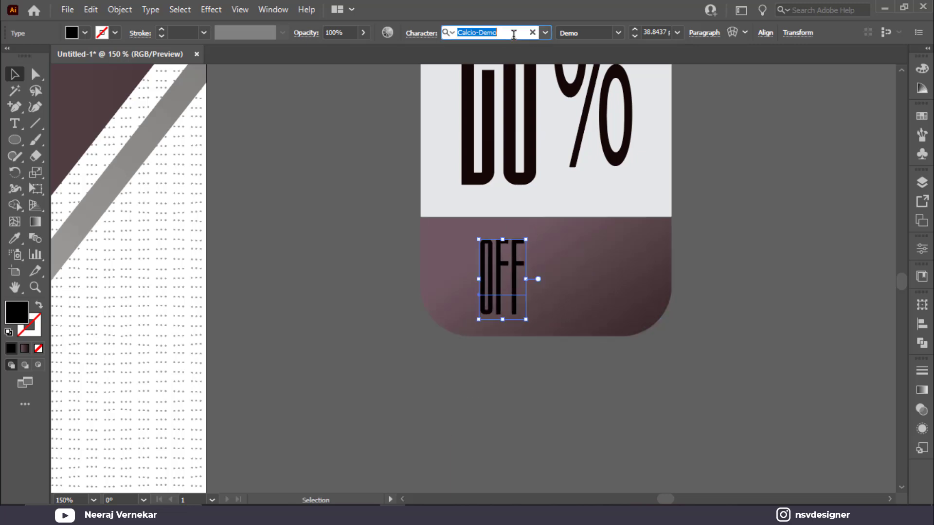
type("mon")
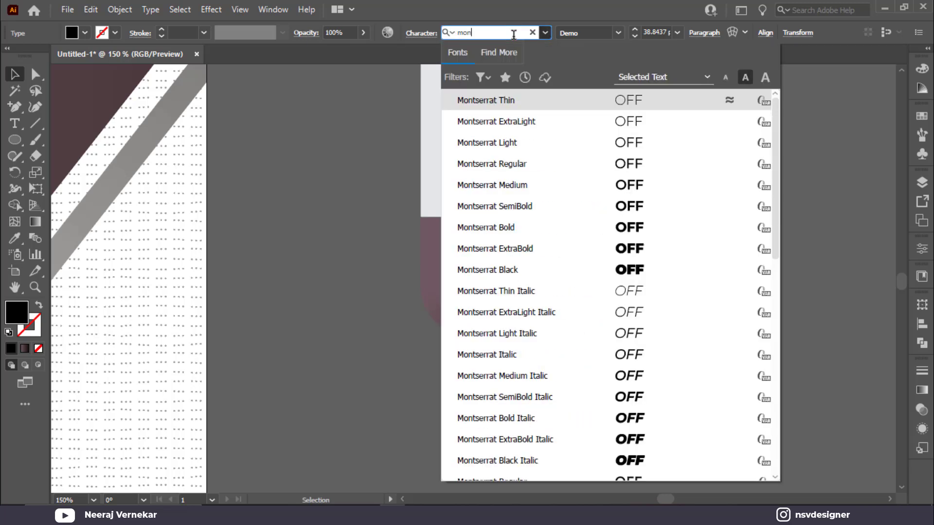
type("u")
left_click(653, 106)
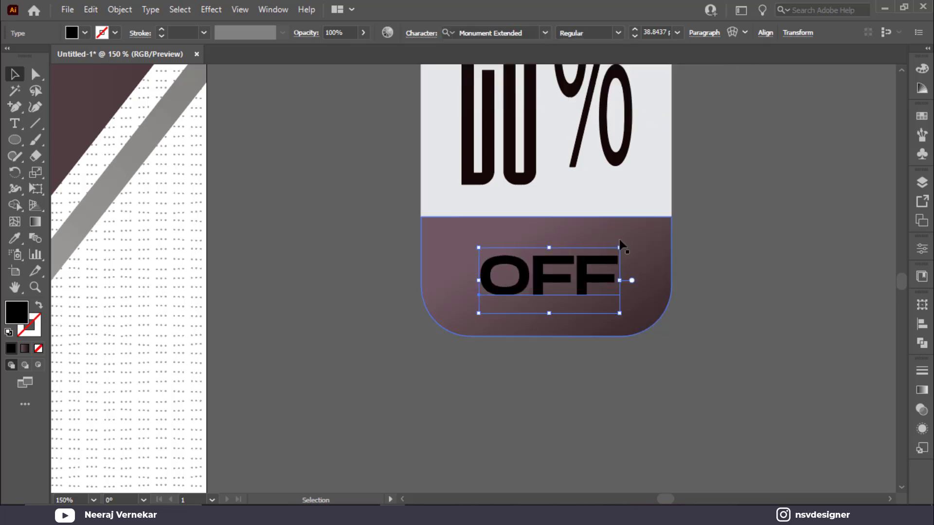
- Enlarge the OFF text to about 54.8 pt and center it in the tag's dark section
left_click_drag(619, 313, 641, 330)
left_click_drag(595, 286, 591, 281)
left_click_drag(635, 317, 642, 319)
left_click_drag(607, 278, 610, 282)
- Fill the OFF text with the lightest gray swatch
left_click(115, 33)
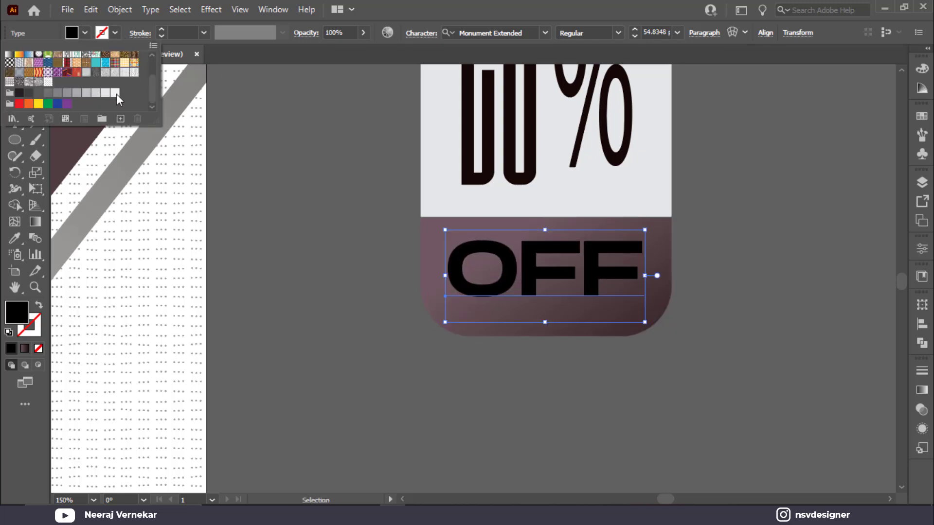
left_click(121, 95)
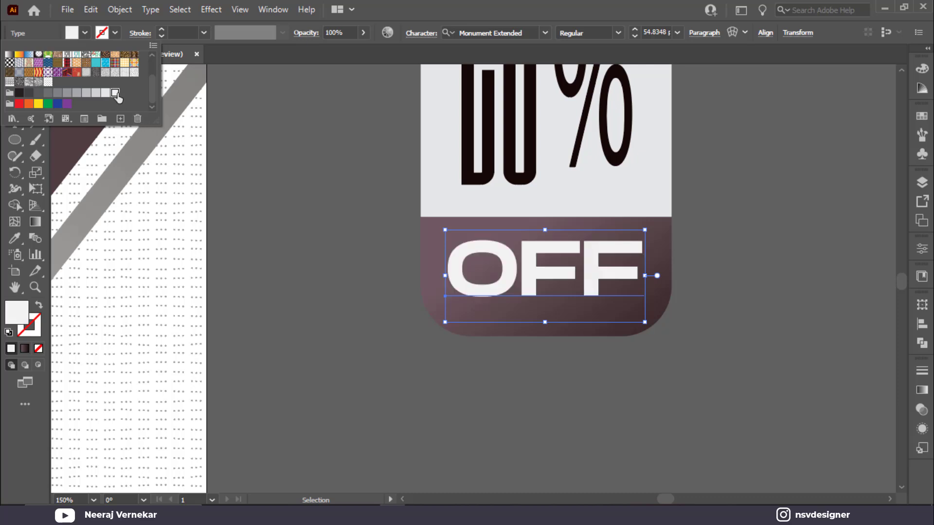
left_click(310, 224)
left_click(310, 223)
- Group the tag with its texts, move it onto the artboard beside the bag handles and tilt it counterclockwise
scroll(310, 223, "up", 5)
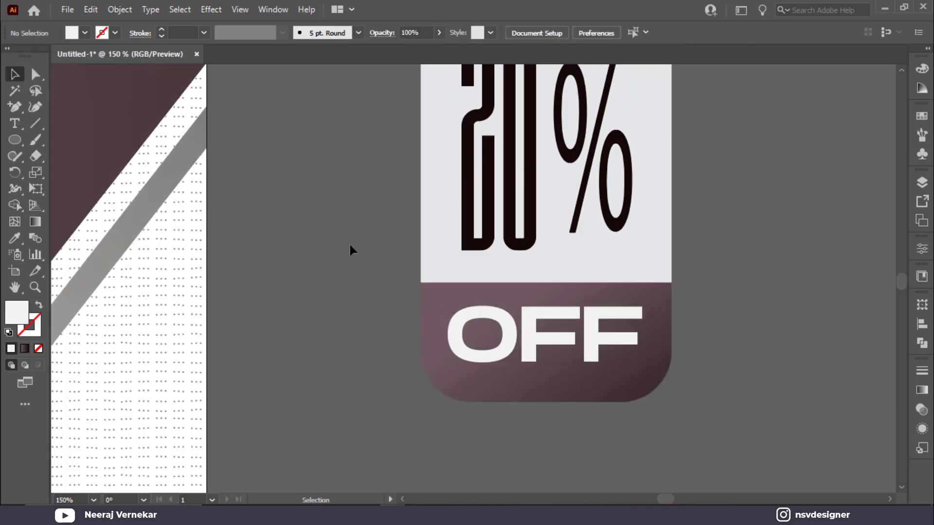
left_click_drag(308, 197, 696, 480)
key("a")
scroll(703, 450, "down", 3)
key("v")
left_click_drag(656, 409, 371, 359)
left_click_drag(428, 424, 462, 312, "shift")
left_click_drag(377, 344, 389, 335)
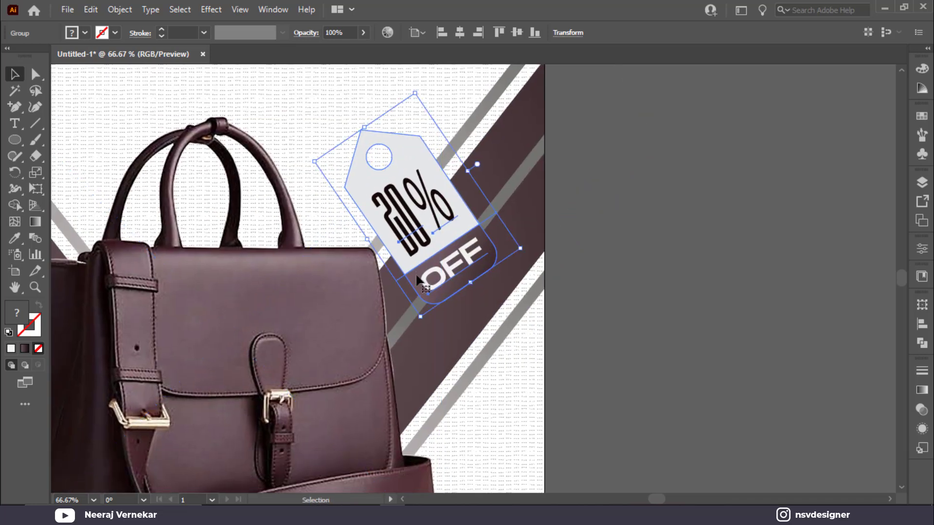
- Scale the tilted tag down slightly and position it over the upper-right corner of the handbag
left_click_drag(433, 308, 466, 370)
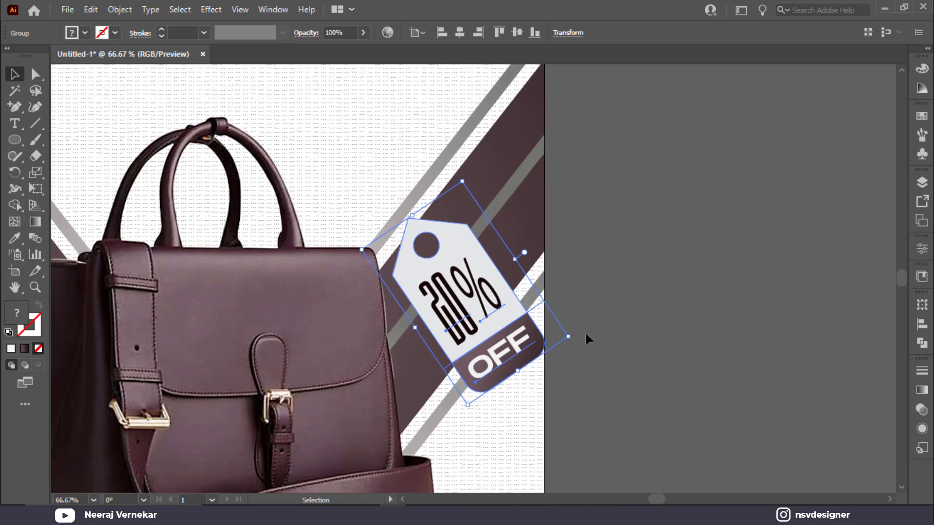
left_click_drag(571, 335, 546, 327)
left_click_drag(455, 321, 367, 281)
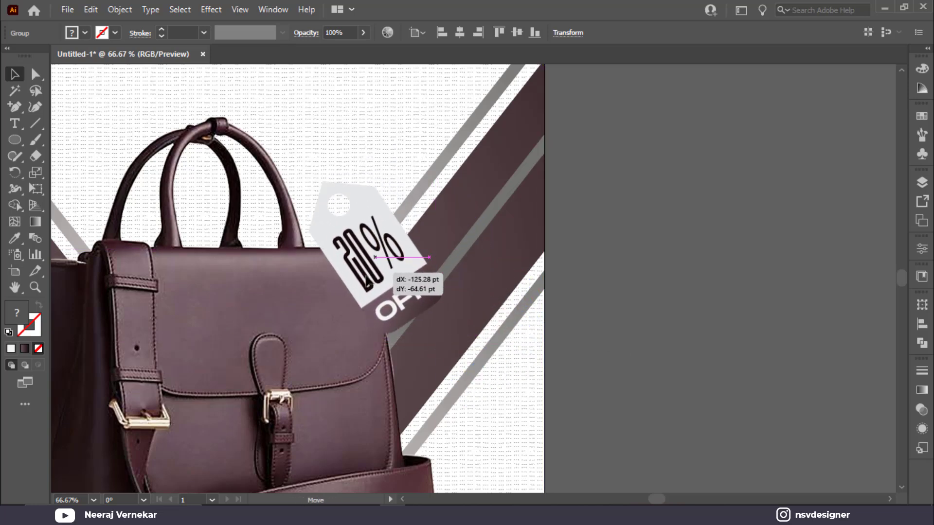
left_click_drag(434, 281, 434, 294)
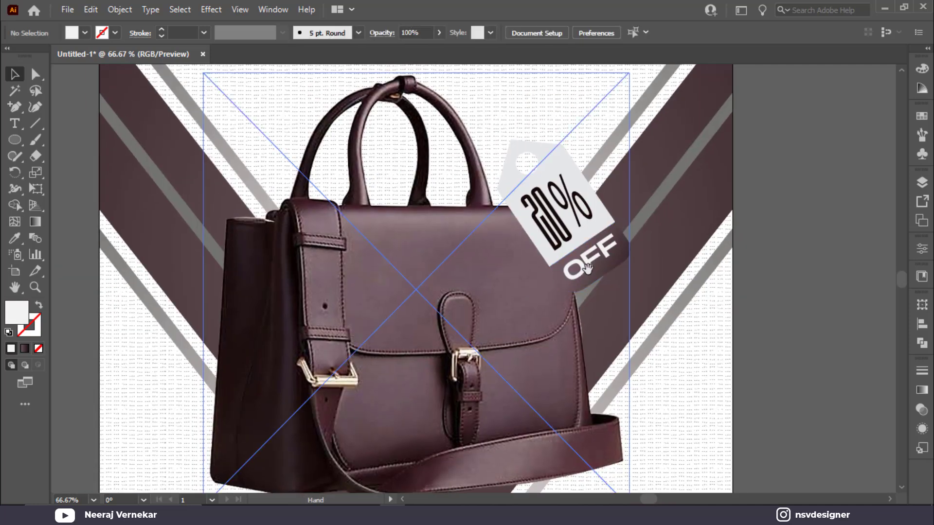
left_click_drag(602, 265, 602, 267)
left_click(787, 243)
scroll(674, 247, "down", 1)
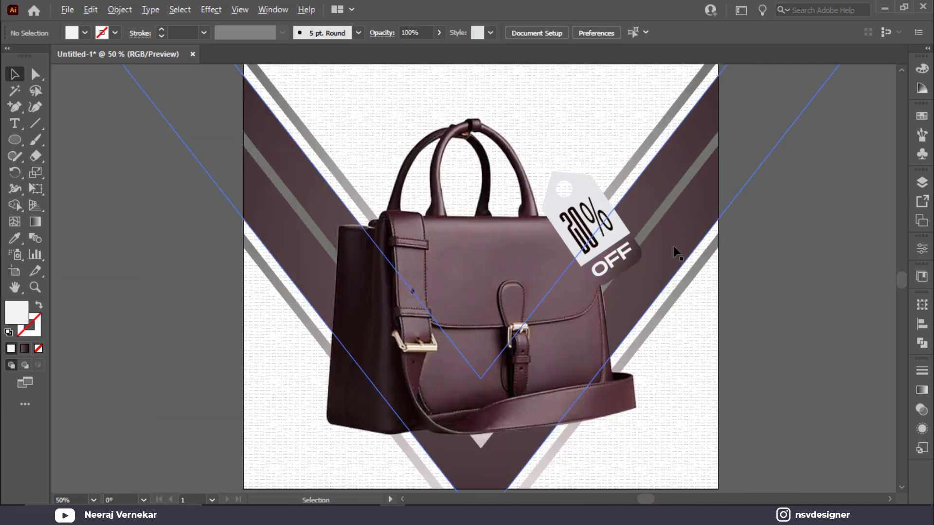
- Recolor the tag's light section with the e7dedf palette swatch inside the group
left_click(615, 210)
double_click(615, 208)
key("u")
key("i")
left_click(174, 247)
key("v")
double_click(330, 233)
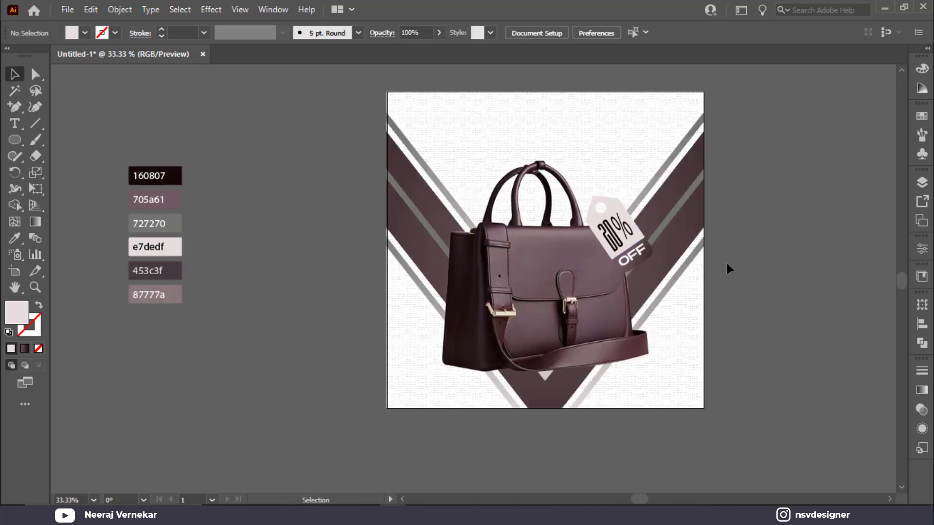
- Try to draw a freehand string from the bag handle to the tag's hole with the Pencil tool
scroll(726, 260, "up", 3)
left_click_drag(371, 194, 465, 321)
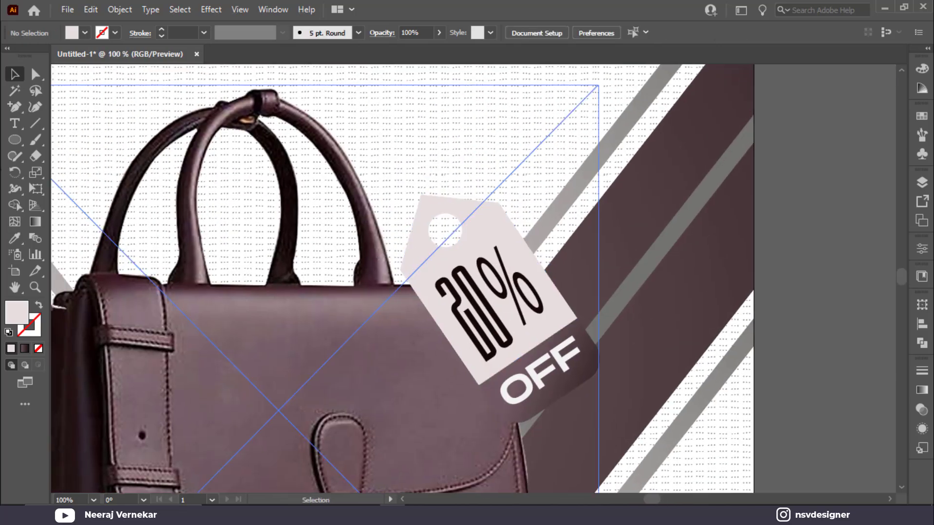
left_click_drag(19, 163, 80, 170)
scroll(367, 192, "up", 2)
scroll(367, 192, "up", 2)
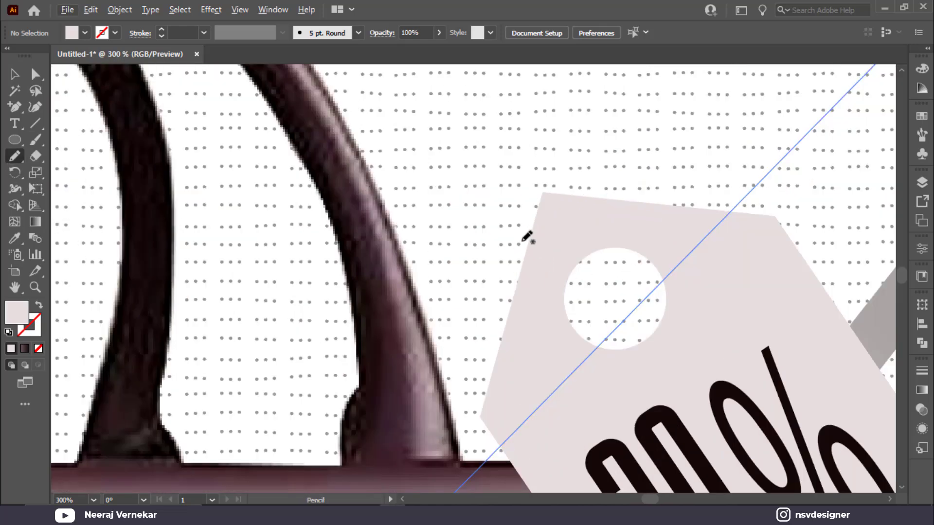
left_click_drag(522, 258, 570, 276)
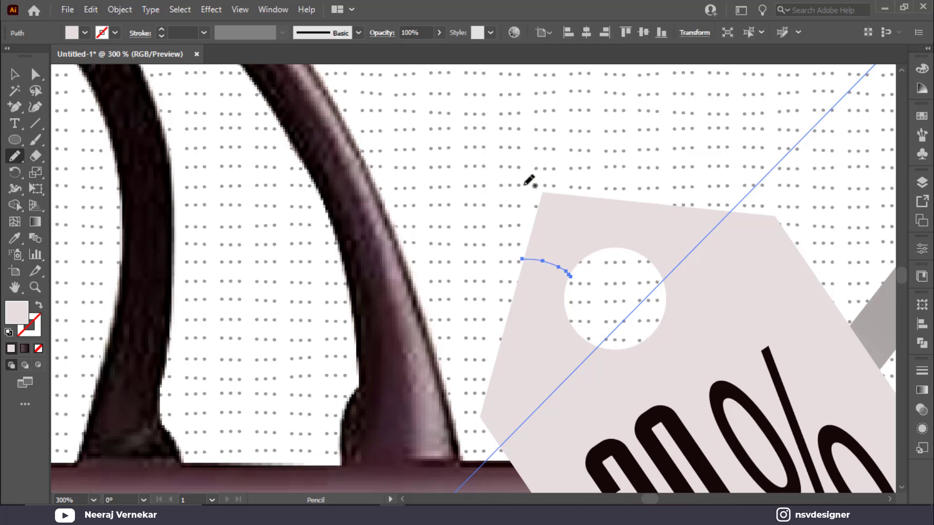
key("ctrl+z")
mouse_move(351, 277)
left_mouse_down()
mouse_move(422, 236)
mouse_move(515, 239)
mouse_move(567, 280)
left_mouse_up()
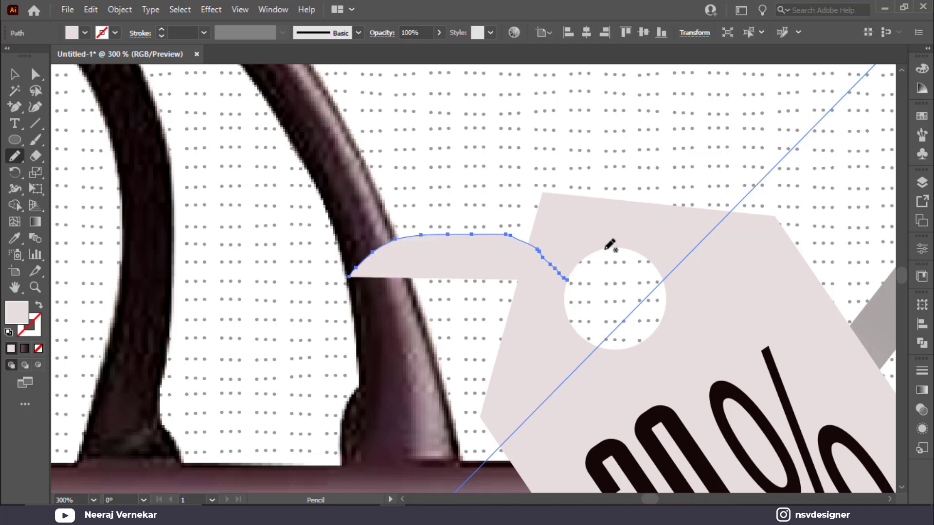
key("shift+x")
key("ctrl+z")
key("ctrl+z")
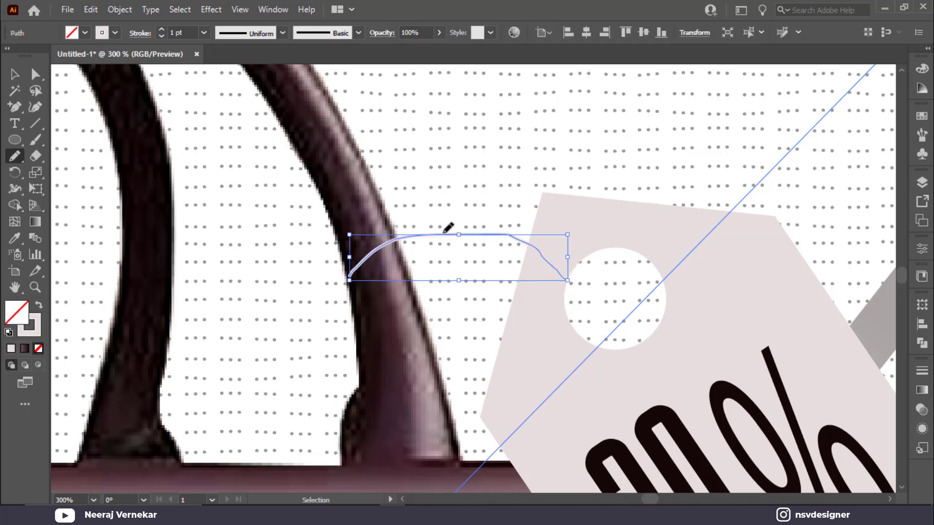
- Set the Pencil tool's fidelity to the maximum Smooth setting
double_click(14, 158)
left_click_drag(375, 171, 632, 182)
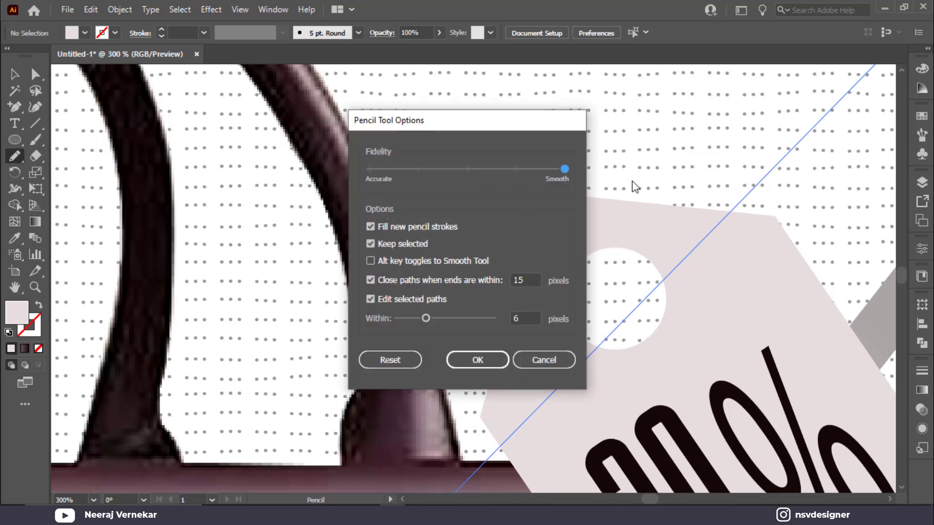
left_click(490, 358)
- Draw two smooth, unfilled 1 pt string curves from the front handle to the edge of the tag's hole
mouse_move(343, 263)
left_mouse_down()
mouse_move(477, 245)
mouse_move(539, 253)
mouse_move(573, 269)
left_mouse_up()
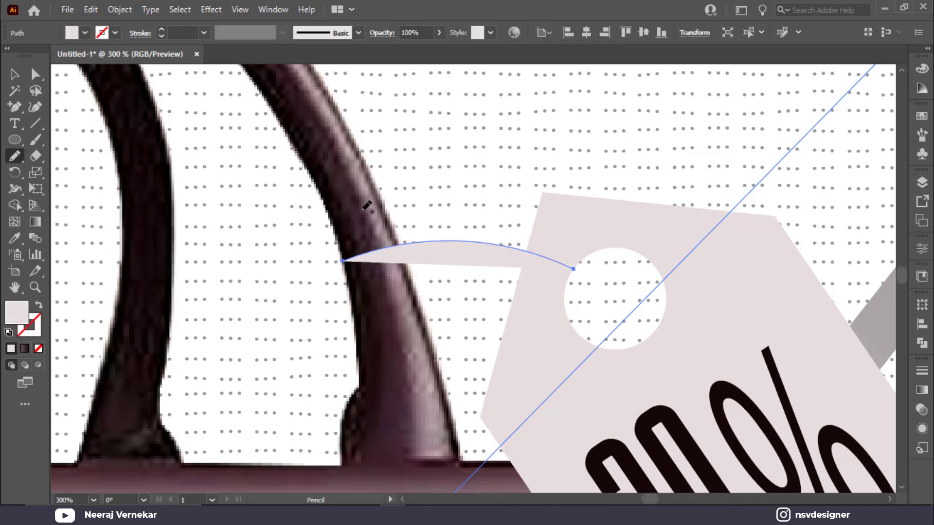
mouse_move(341, 243)
left_mouse_down()
mouse_move(414, 208)
mouse_move(535, 187)
mouse_move(569, 192)
mouse_move(617, 228)
mouse_move(616, 262)
mouse_move(576, 268)
left_mouse_up()
mouse_move(337, 242)
left_mouse_down()
mouse_move(361, 218)
mouse_move(520, 178)
mouse_move(560, 180)
mouse_move(595, 197)
mouse_move(605, 250)
left_mouse_up()
key("ctrl")
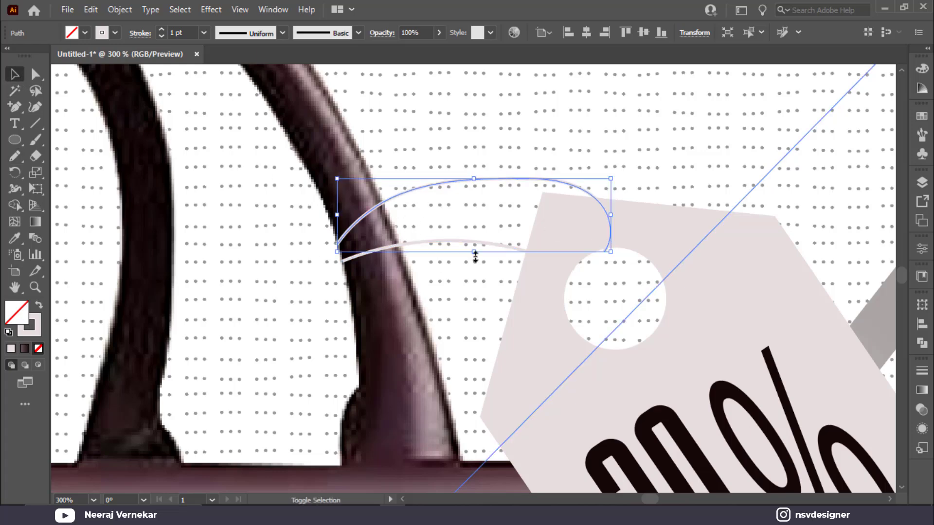
- Apply the 160807 swatch color to the stroke of both string curves, leaving them without fill
left_click(473, 243, "shift")
scroll(475, 243, "down", 4)
left_click_drag(357, 271, 611, 273)
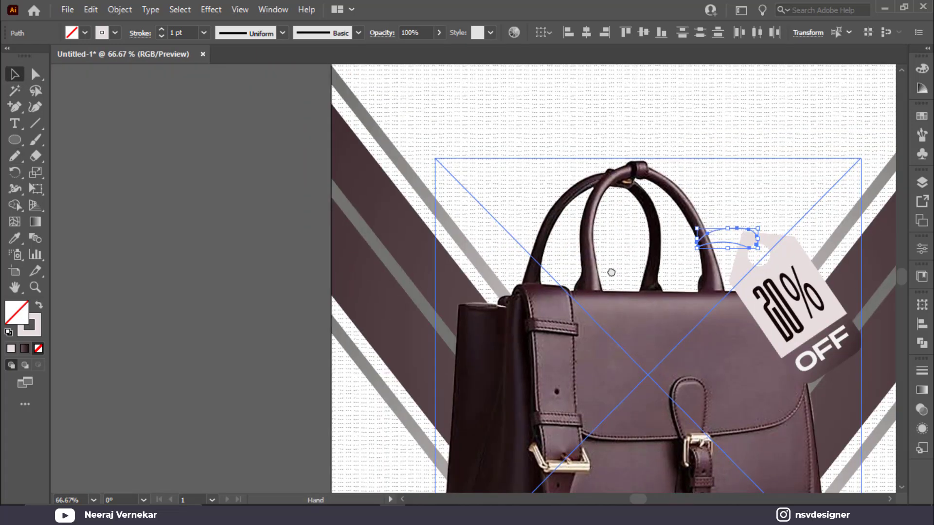
key("i")
left_click_drag(344, 268, 538, 255)
left_click(104, 177)
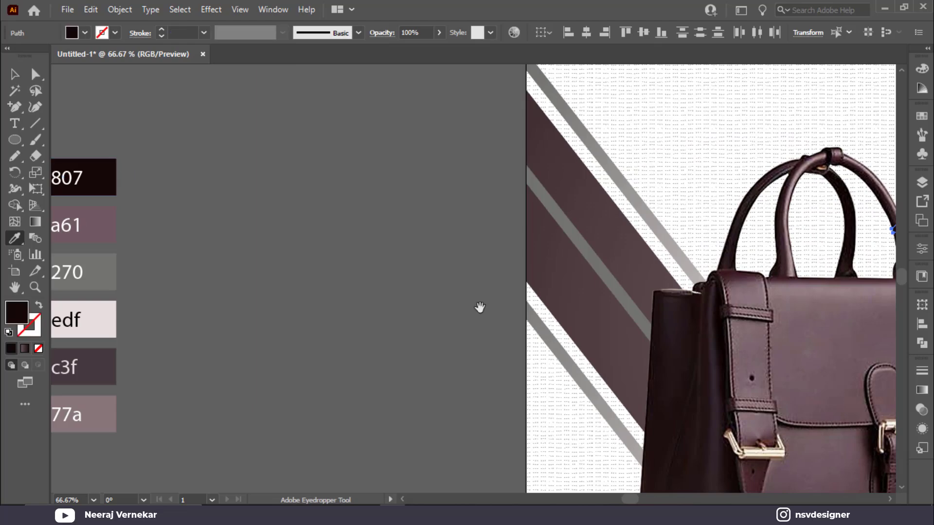
left_click_drag(446, 298, 210, 252)
key("shift+x")
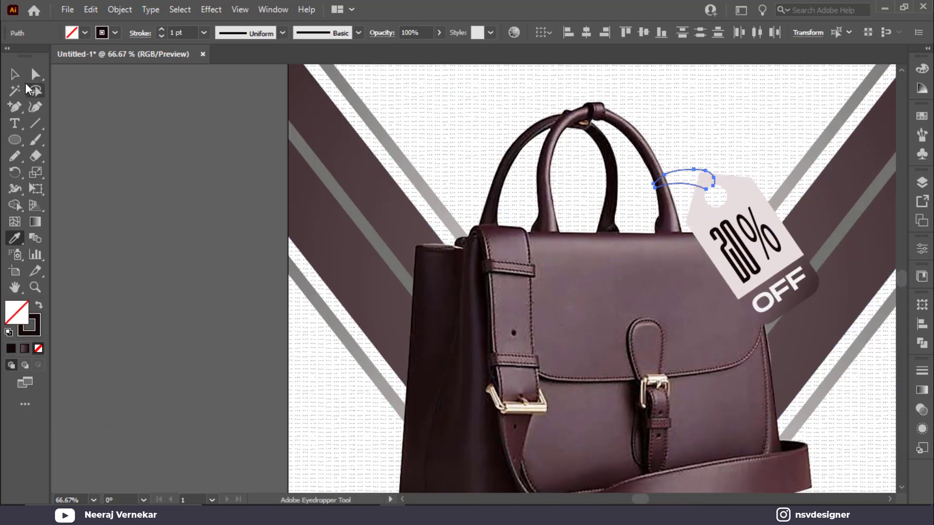
key("v")
left_click(242, 206)
- Move the end point of the upper string curve onto the edge of the tag's hole
scroll(723, 208, "up", 4)
scroll(602, 167, "up", 3)
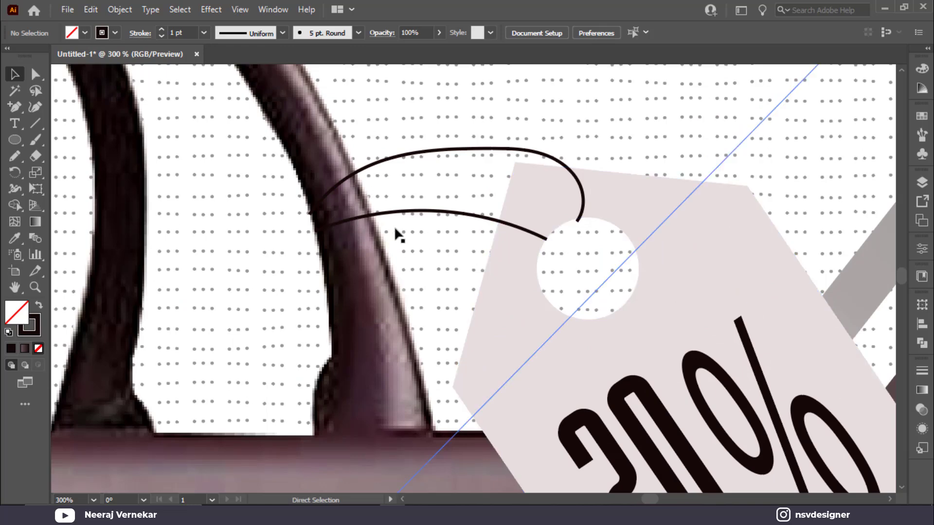
scroll(633, 280, "up", 4)
scroll(632, 280, "up", 2)
left_click(34, 76)
scroll(423, 184, "up", 2)
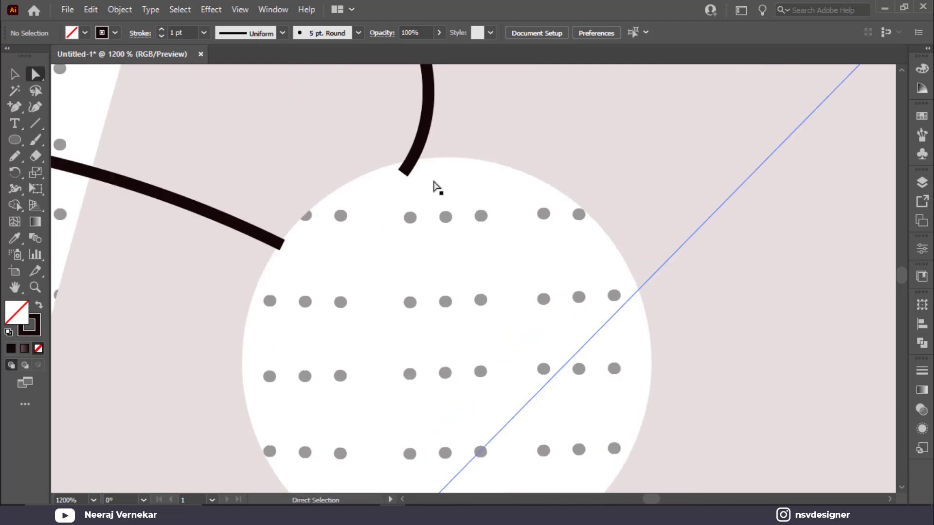
left_click_drag(405, 170, 406, 166)
- Examine the stroke options of the lower string curve
left_click(14, 74)
left_click(194, 200)
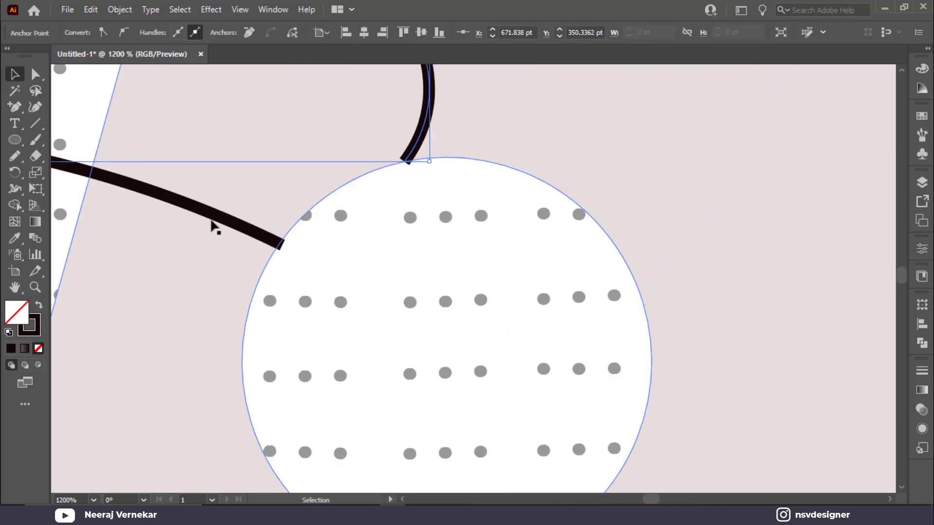
left_click(254, 235)
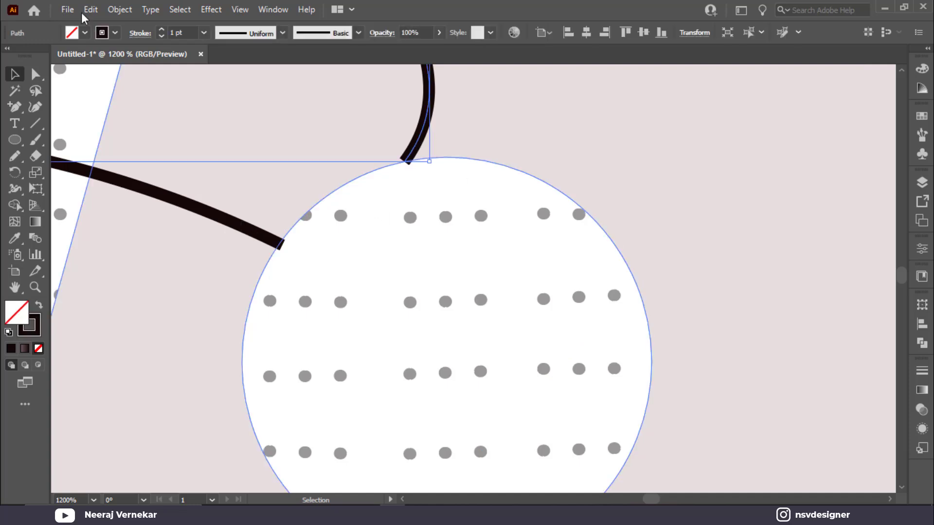
left_click(140, 34)
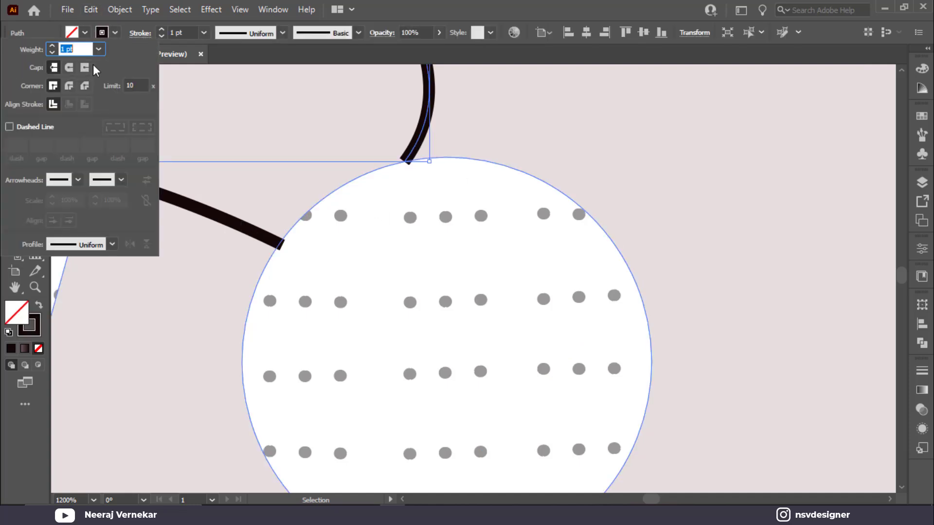
left_click(393, 230)
key("ctrl+0")
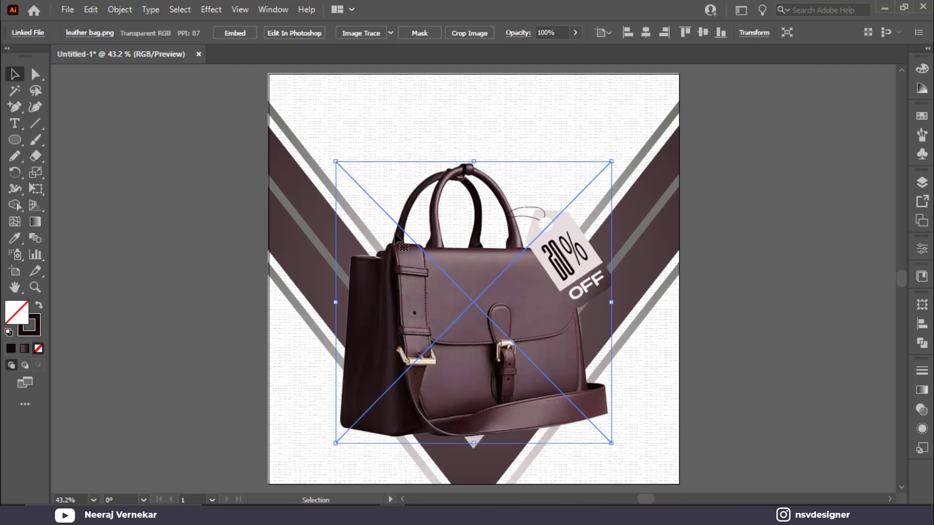
- Start a Drop Shadow effect with live preview on the "20% OFF" tag group
left_click(744, 312)
left_click(600, 289)
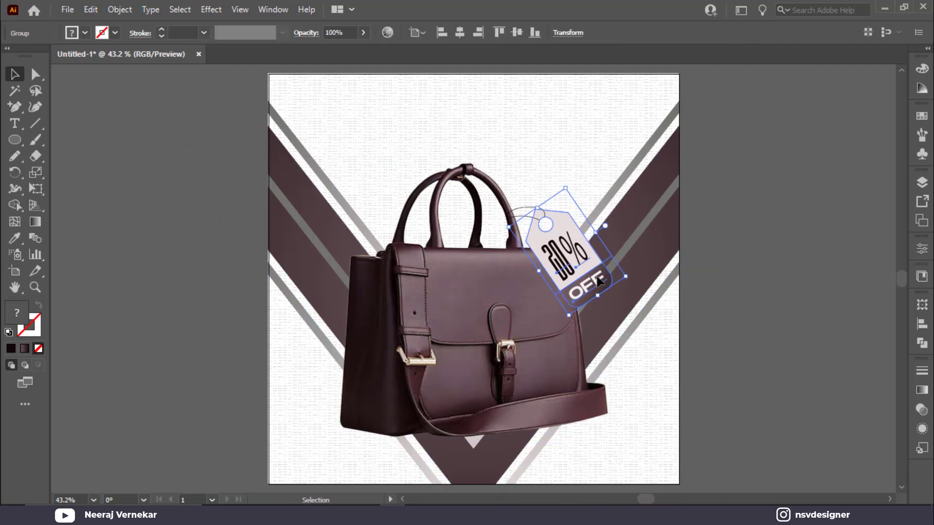
left_click(218, 9)
mouse_move(296, 166)
left_click(398, 165)
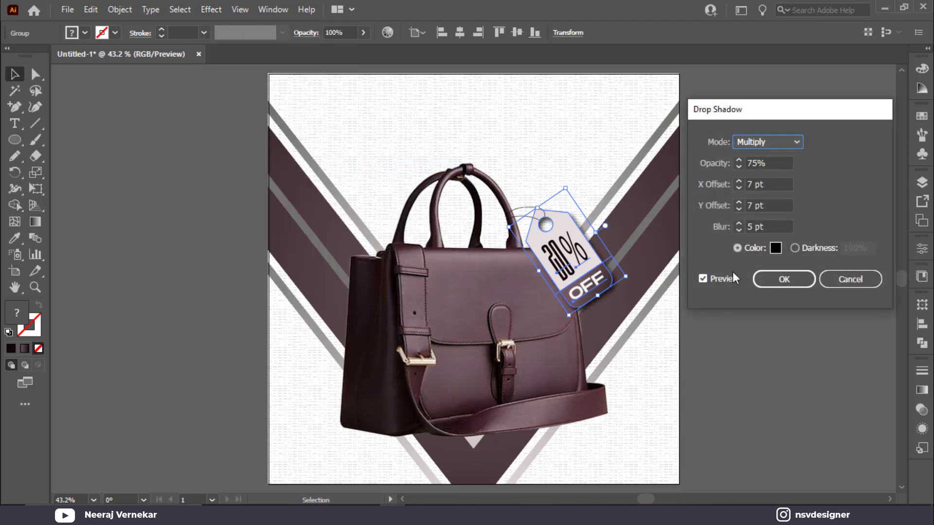
- Try a Y offset of -1 pt for the tag's drop shadow
left_click(737, 209)
left_click(737, 209)
left_click(737, 209)
left_click(737, 210)
left_click(737, 209)
left_click(737, 209)
left_click(738, 209)
left_click(738, 209)
- Set the X offset of the tag's drop shadow to -7 pt
left_click(734, 187)
left_click(734, 187)
left_click(734, 187)
left_click(734, 188)
left_click(734, 187)
left_click(735, 187)
left_click(734, 186)
left_click(733, 186)
left_click(734, 187)
double_click(733, 187)
left_click(734, 187)
left_click(733, 187)
left_click(734, 187)
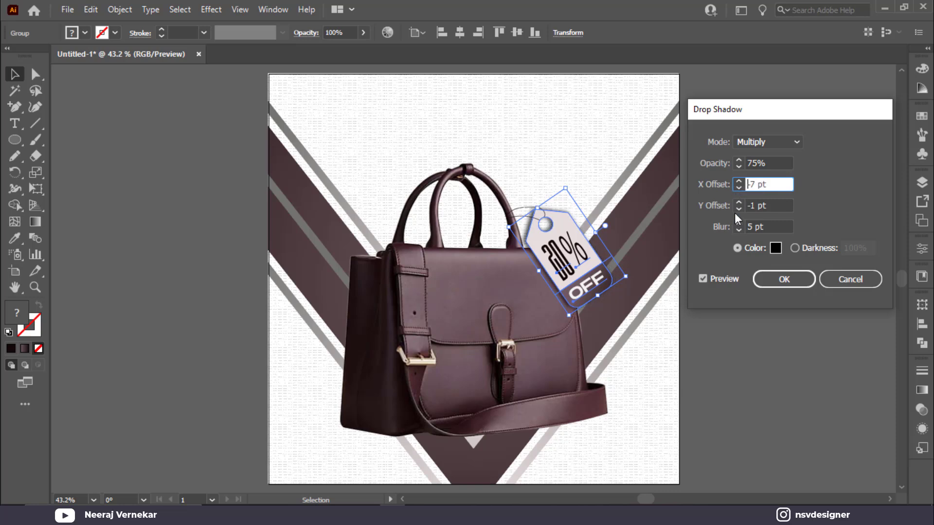
- Set the Y offset of the tag's drop shadow to 7 pt
left_click(736, 201)
left_click(738, 203)
left_click(737, 203)
left_click(738, 203)
left_click(738, 203)
left_click(737, 203)
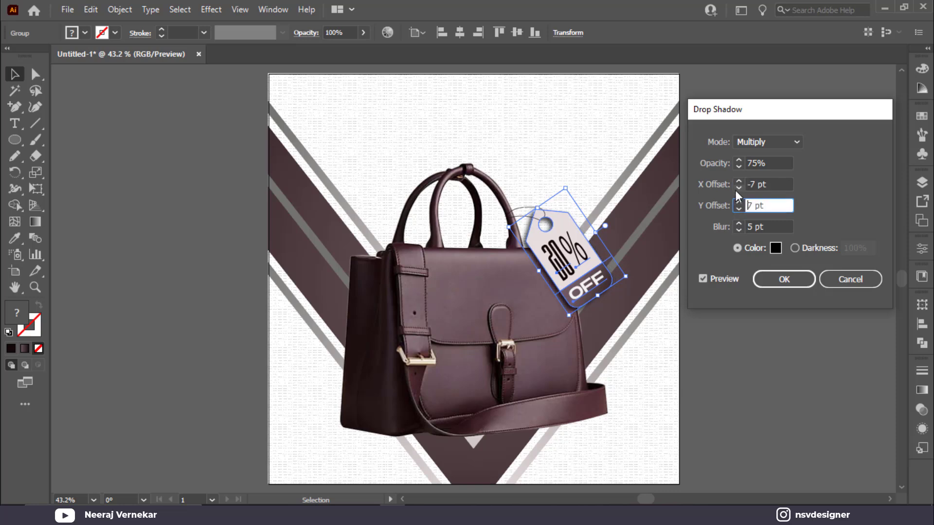
- Fine-tune both offsets of the tag's drop shadow, set its opacity to 50%, and apply the effect
left_click(735, 189)
left_click(735, 188)
left_click(735, 189)
left_click(735, 189)
left_click(735, 205)
left_click(735, 204)
left_click(734, 204)
left_click(735, 204)
left_click_drag(770, 162, 707, 161)
type("50")
left_click(784, 279)
left_click(781, 298)
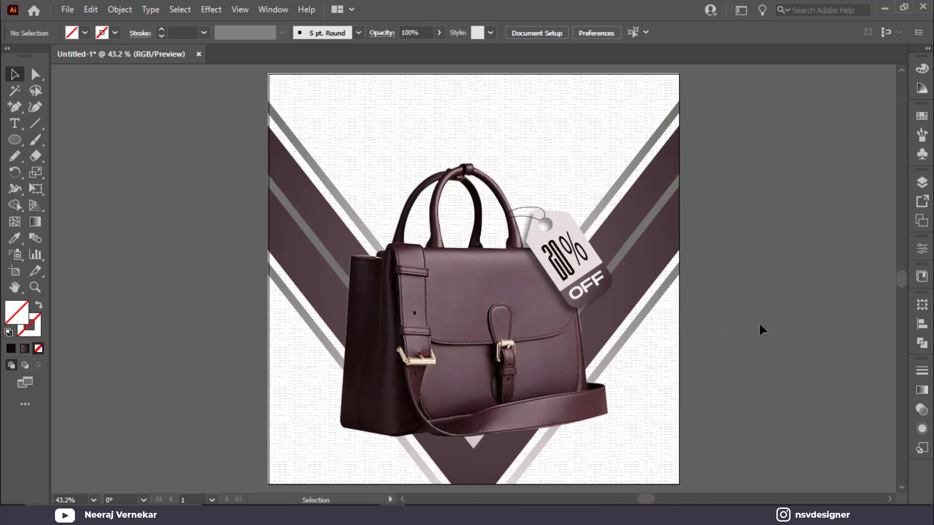
- Draw a circle with the Ellipse tool on the empty canvas beside the artboard
left_click_drag(747, 314, 761, 304)
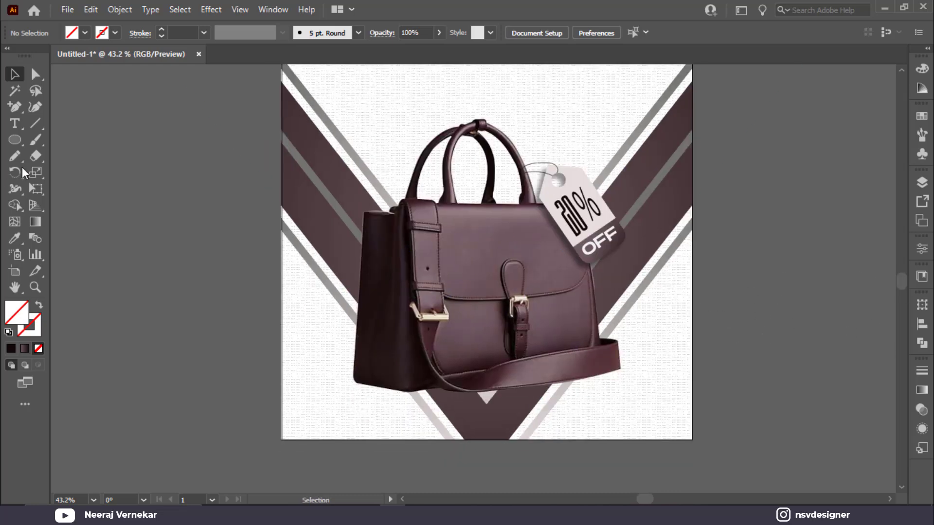
left_click(14, 139)
left_click(89, 172)
left_click_drag(151, 247, 201, 297)
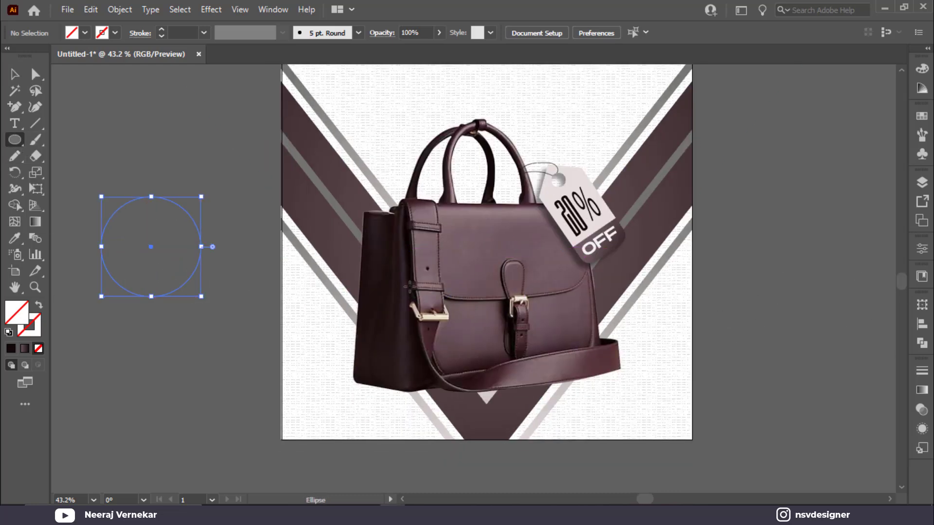
- Fill the circle with a reversed radial gradient, running from a 000000 black center stop to a white edge
left_click(922, 389)
left_click(779, 360)
left_click(734, 387)
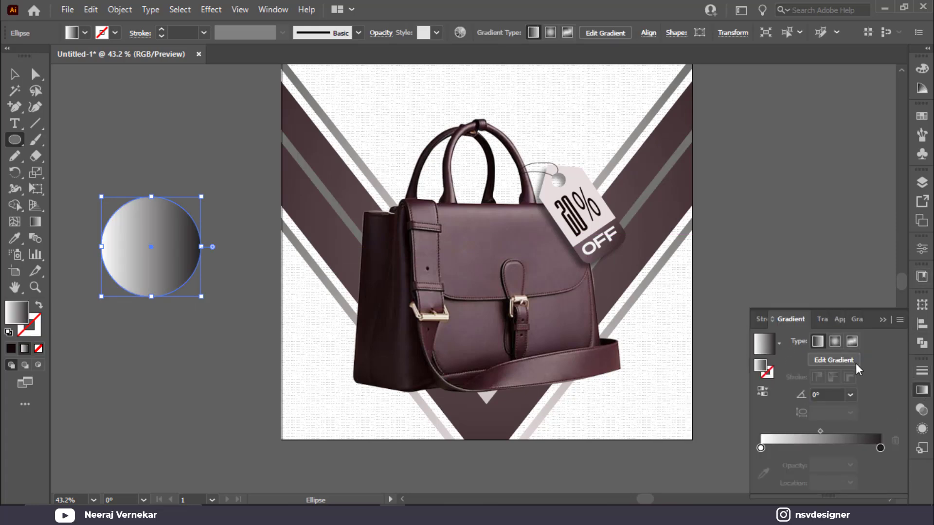
left_click(835, 342)
left_click(764, 394)
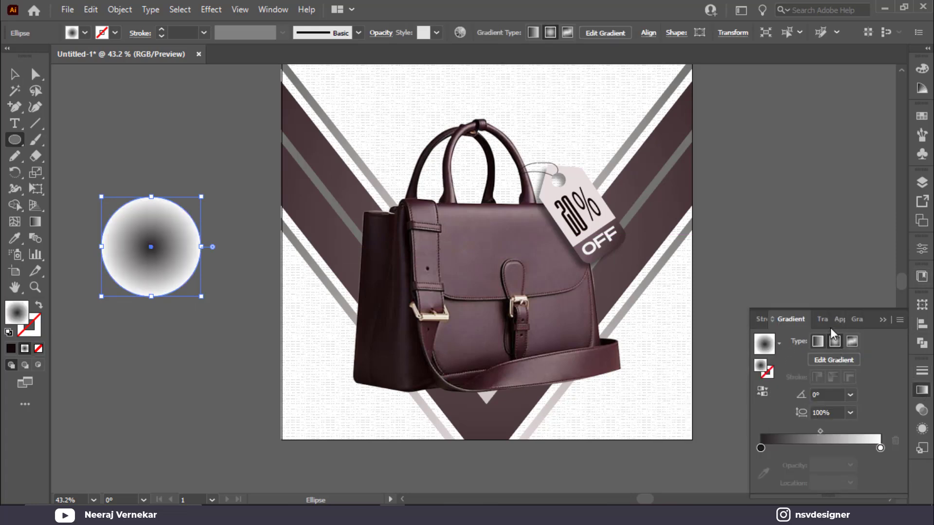
double_click(761, 448)
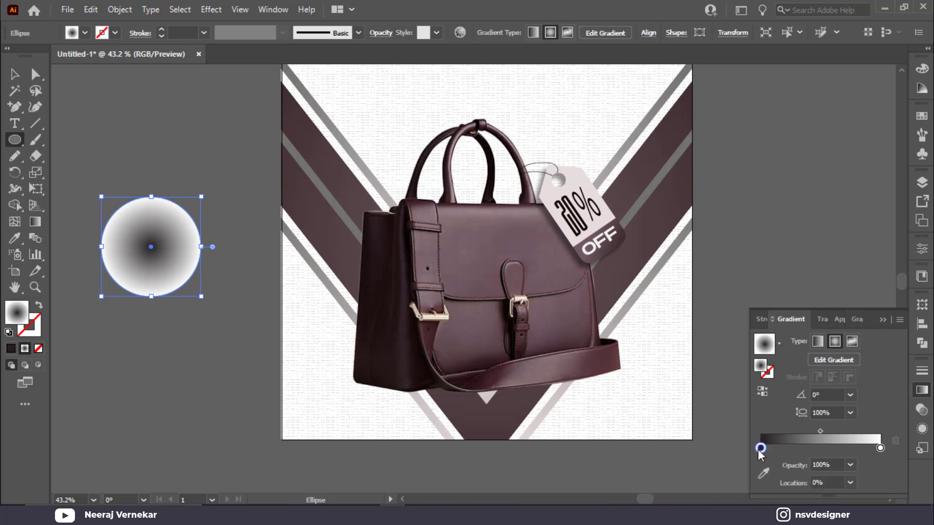
left_click(727, 373)
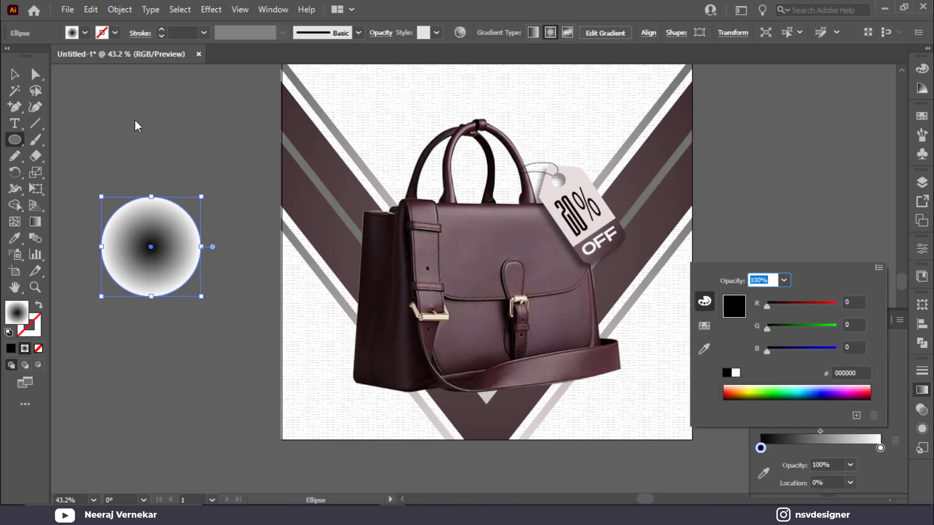
- Flatten and widen the circle into a thin ellipse slightly wider than the bag, positioned directly beneath the bag's base
mouse_move(151, 197)
left_mouse_down()
mouse_move(151, 270)
mouse_move(301, 342)
left_mouse_up()
key("ctrl+z")
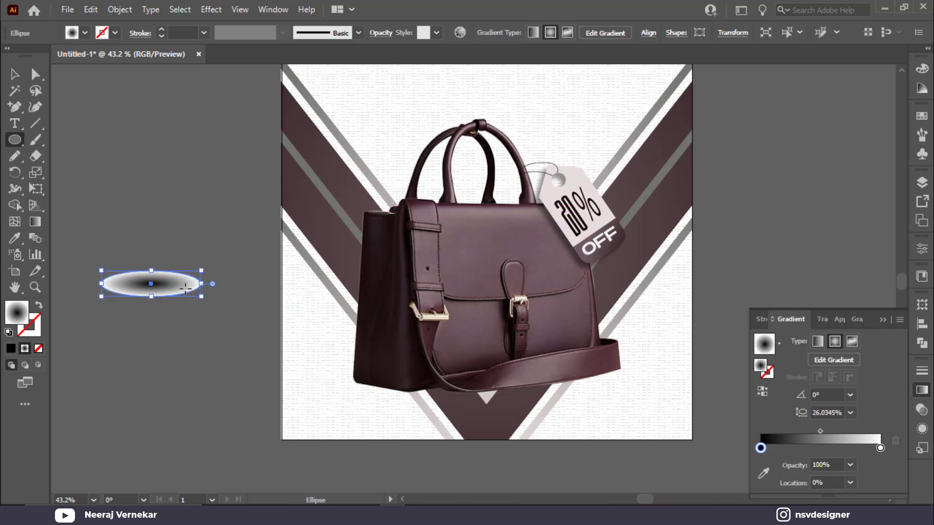
key("v")
left_click_drag(187, 287, 572, 403)
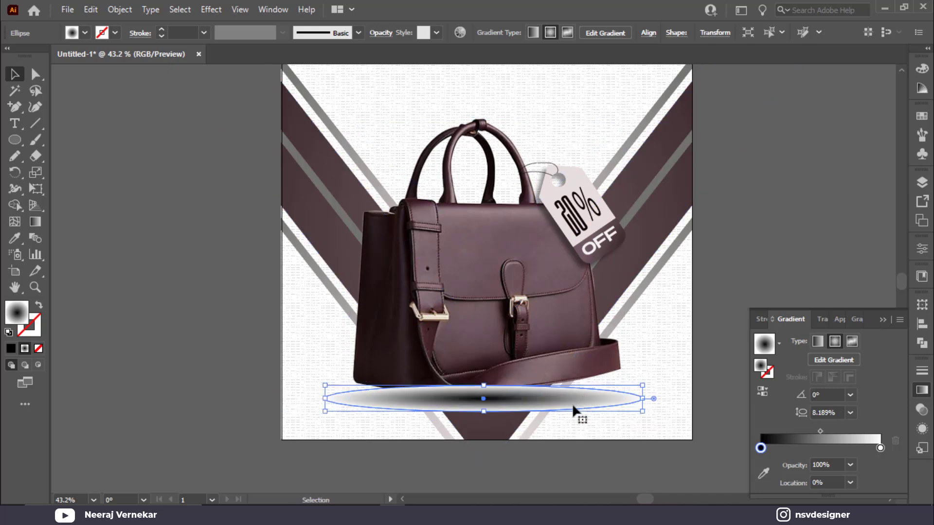
- Stack the gradient ellipse behind the bag and set its blending mode to Multiply
key("ctrl+[")
key("ctrl+[")
key("ctrl+]")
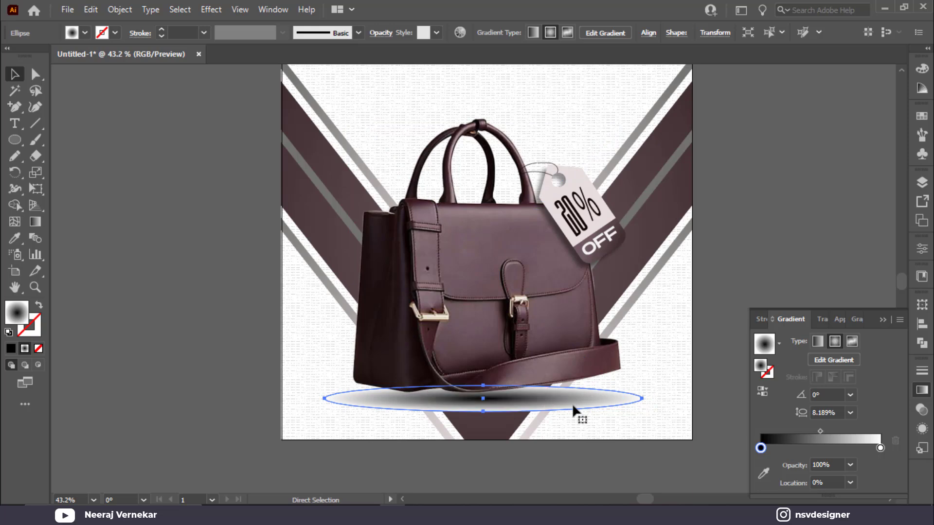
left_click(822, 319)
left_click(798, 386)
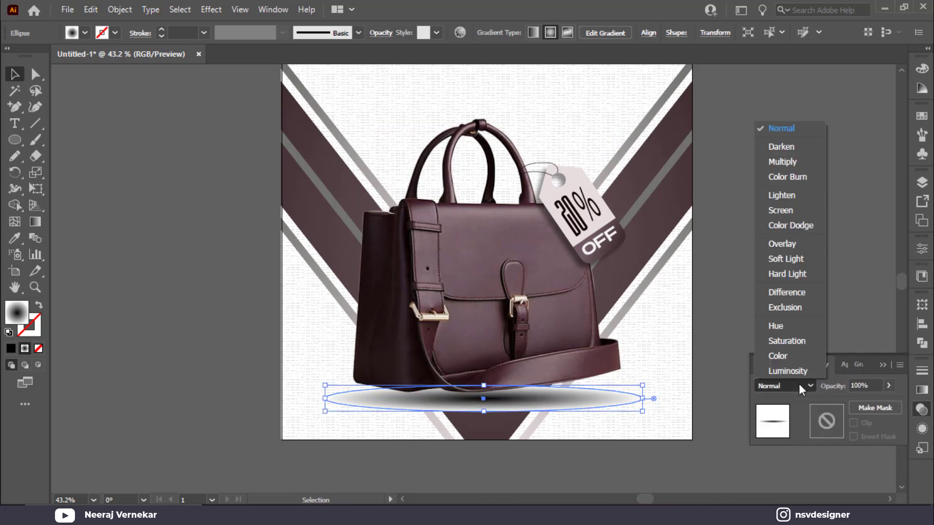
left_click(791, 162)
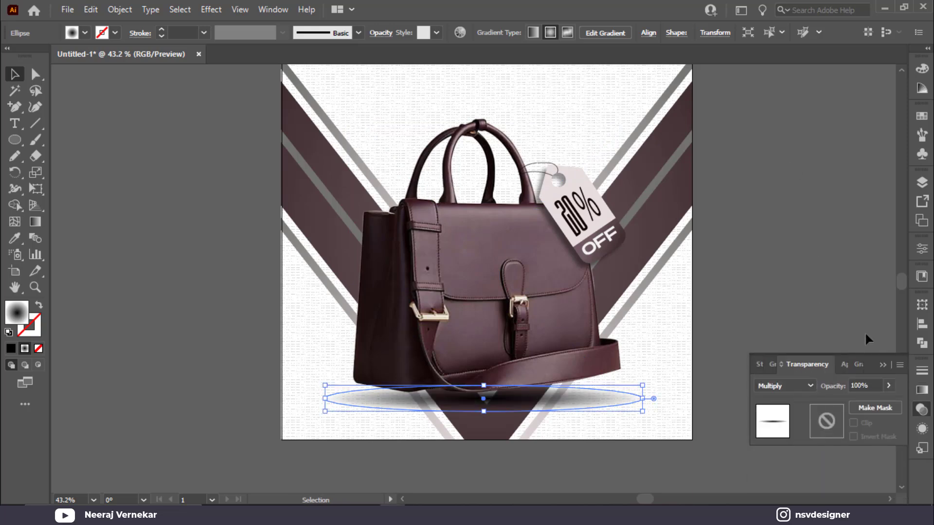
left_click(882, 365)
- Pull the white outer stop of the ellipse's radial gradient inward to a location of about 88%
left_click(618, 406)
left_click(629, 404)
key("g")
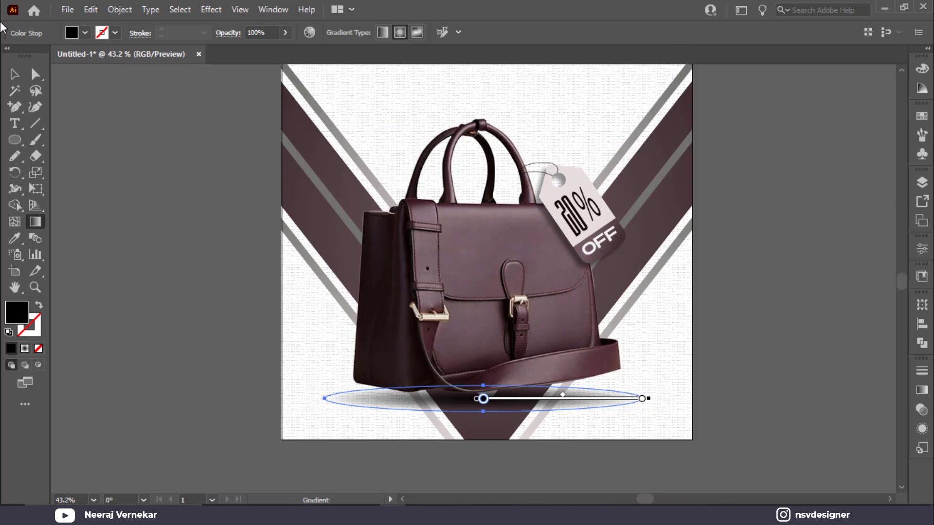
left_click(15, 74)
key("ctrl+1")
key("g")
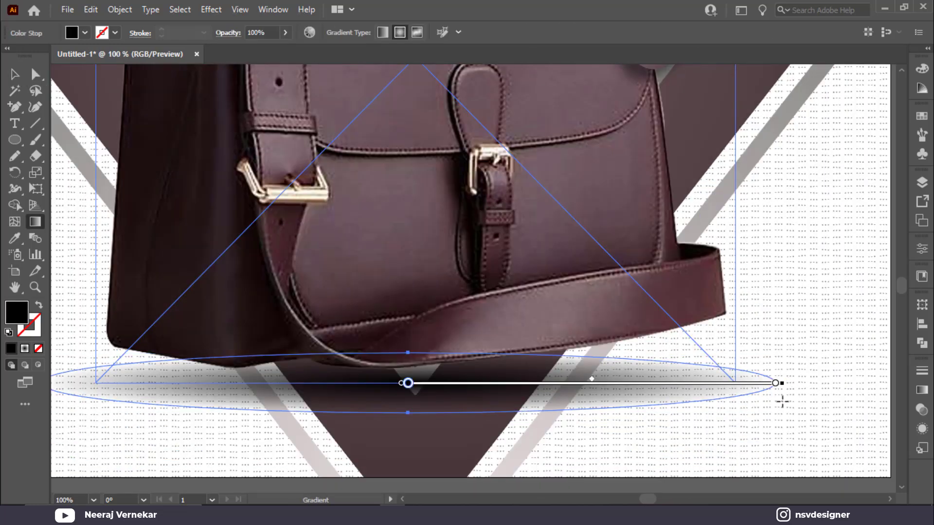
left_click_drag(776, 383, 737, 384)
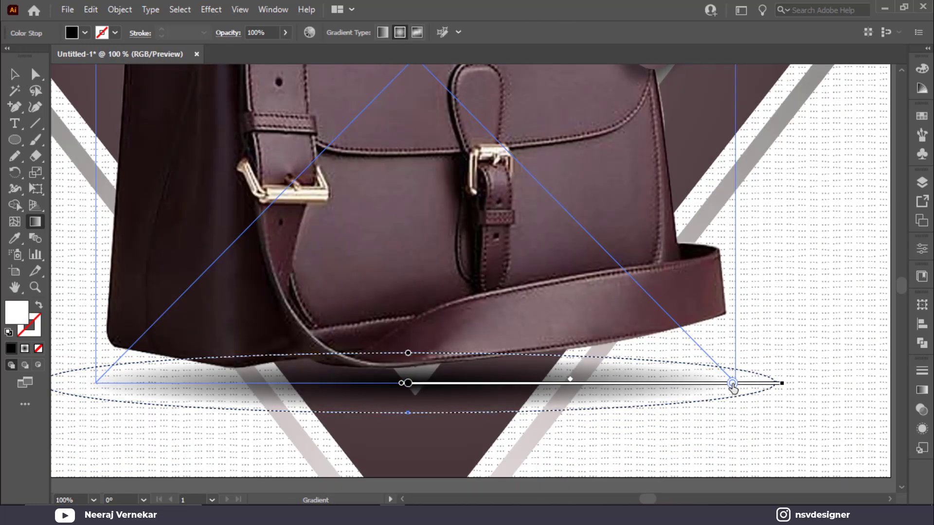
- Apply a Gaussian Blur of a few pixels to the ellipse to soften the bag's ground shadow
left_click(14, 74)
left_click(210, 10)
mouse_move(275, 239)
left_click(389, 240)
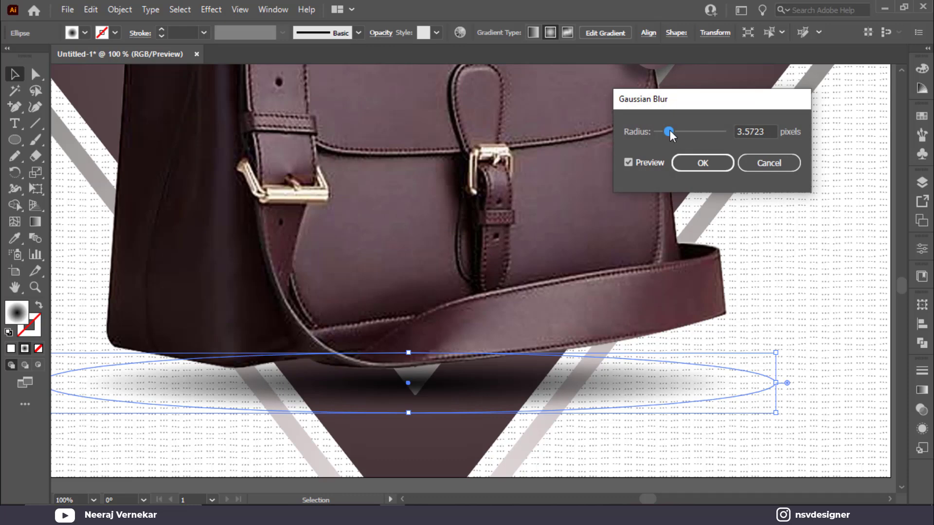
left_click_drag(670, 132, 675, 131)
left_click(699, 165)
left_click(797, 290)
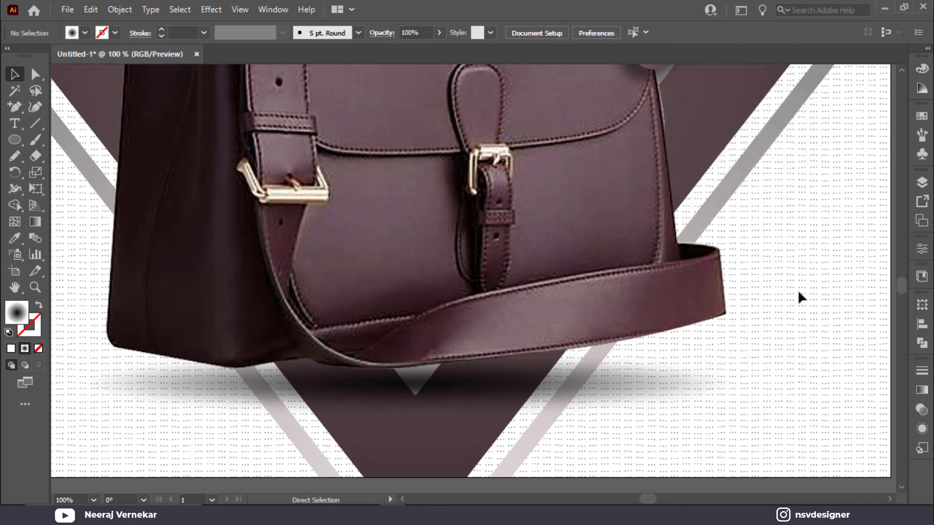
- Draw a wide, short rectangle in the artboard's lower-left corner and switch its fill to a linear gradient
key("ctrl+0")
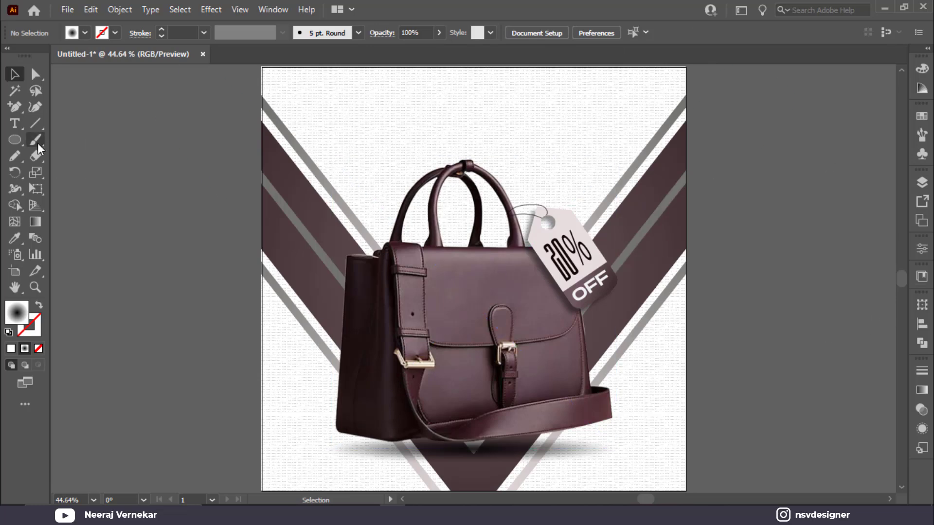
left_click_drag(15, 140, 63, 139)
left_click_drag(278, 458, 397, 475)
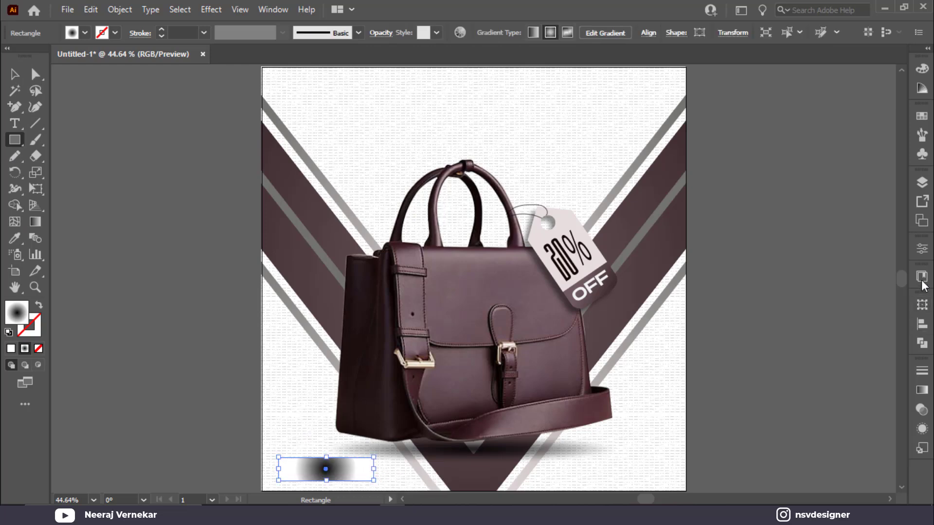
left_click(921, 389)
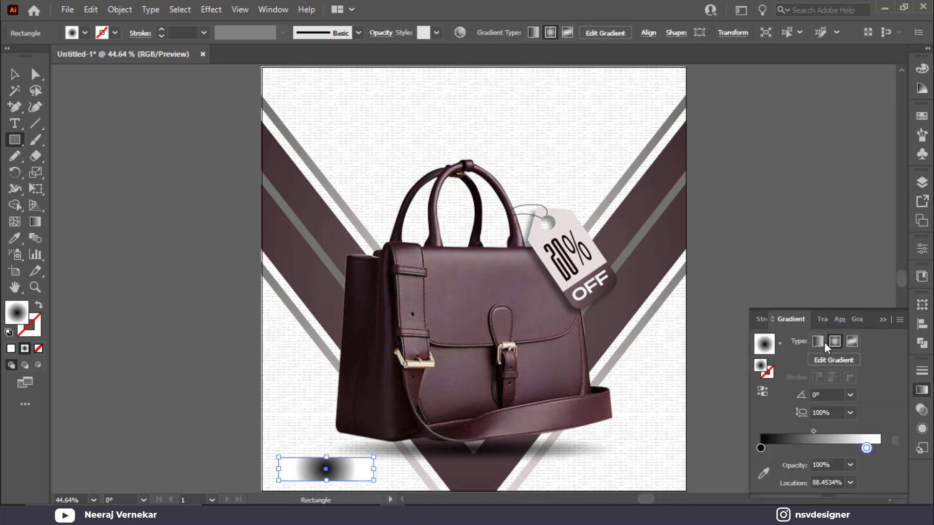
left_click(817, 341)
- Place the rectangle gradient's white stop at 50% and add a third stop at 100%
left_click_drag(865, 448, 829, 448)
left_click(833, 484)
type("45")
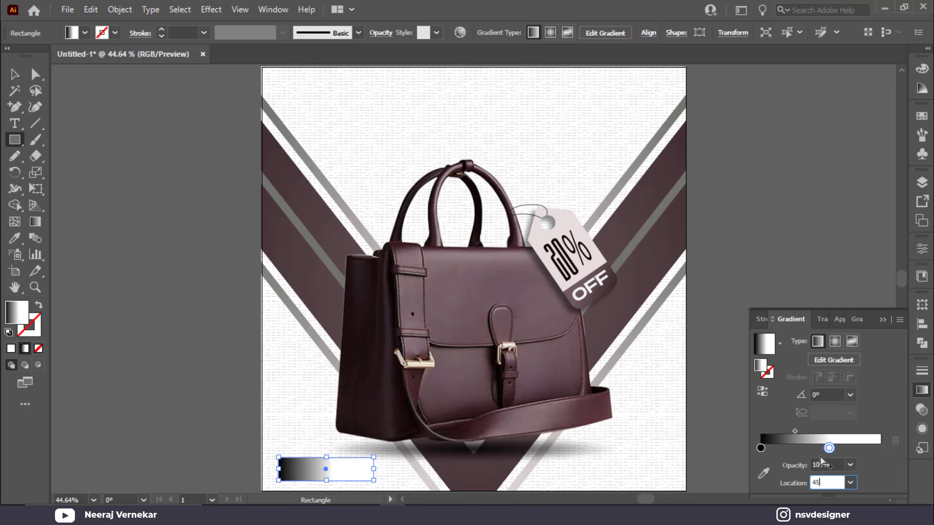
type("02")
key("Return")
type("50")
left_click_drag(858, 448, 904, 457)
- Color both end stops of the rectangle's gradient with the 453c3f swatch color
scroll(310, 386, "down", 1)
left_click_drag(147, 369, 256, 357)
left_click(15, 73)
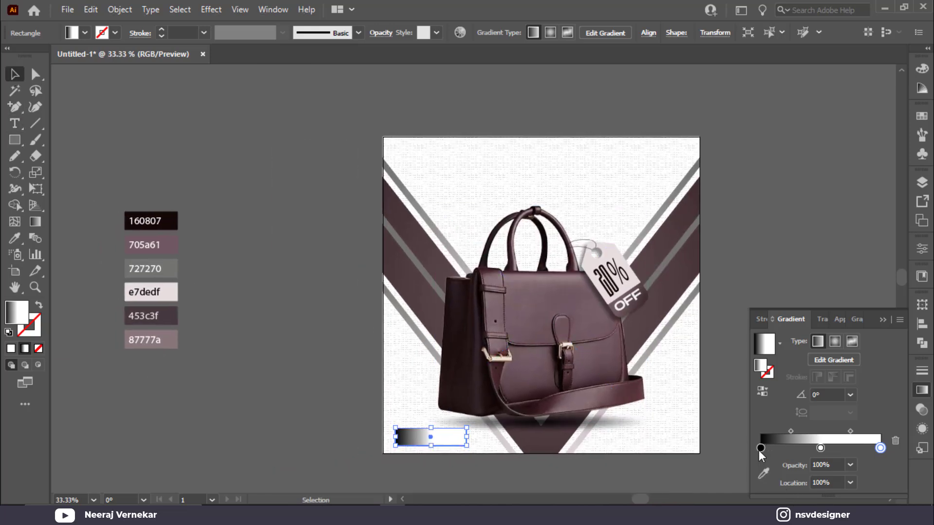
left_click(763, 474)
left_click(151, 316)
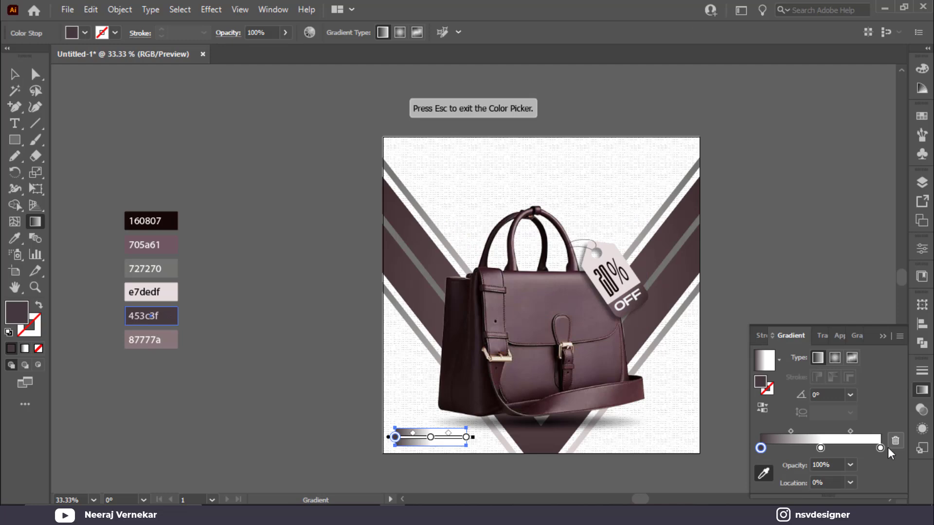
left_click(880, 448)
left_click(176, 312)
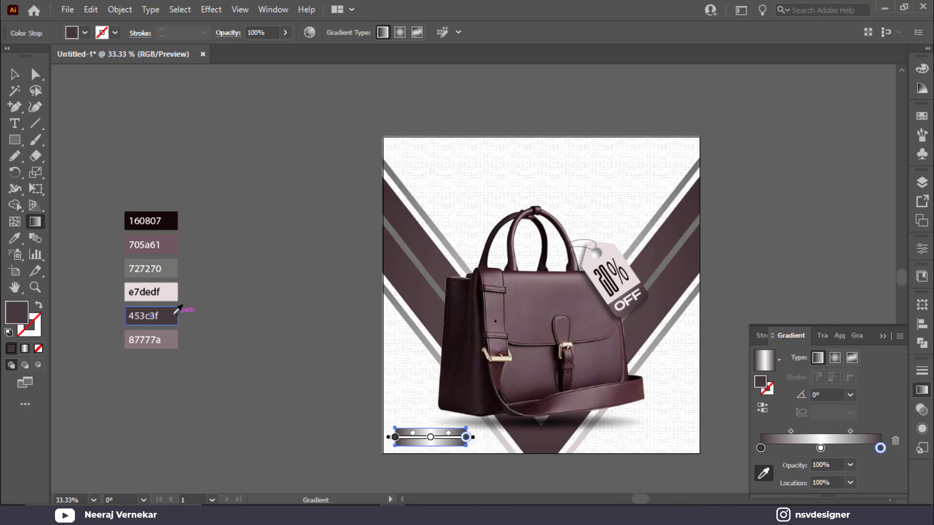
- Color the gradient's middle stop with the 87777a swatch and set the gradient angle to 90°
left_click(822, 447)
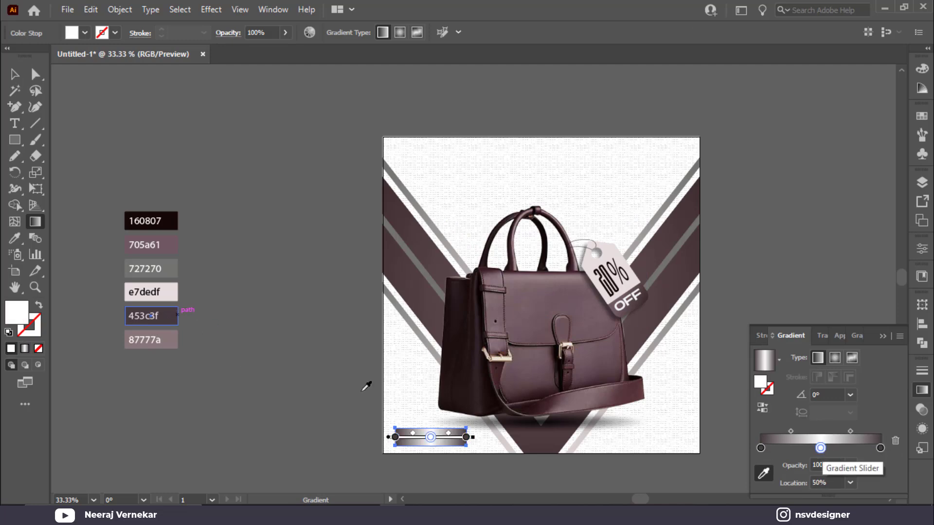
left_click(173, 339)
left_click(850, 395)
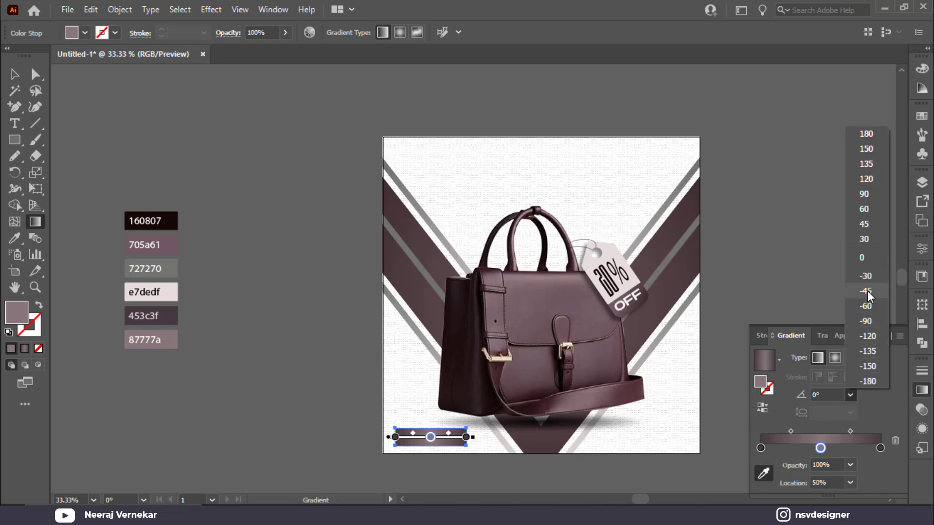
left_click(864, 194)
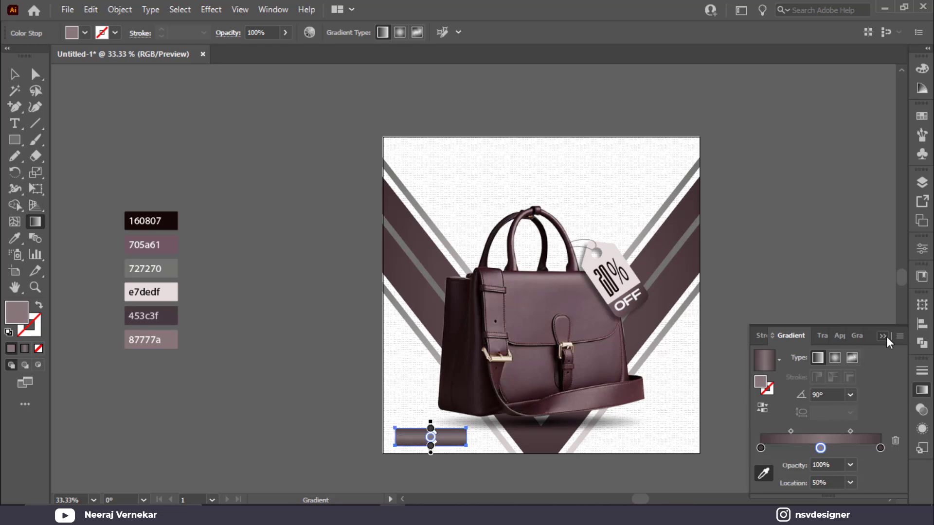
left_click(885, 336)
left_click(15, 75)
left_click(242, 220)
- Round the gradient rectangle's corners fully to turn it into a pill-shaped button
scroll(375, 394, "down", 2)
scroll(466, 380, "up", 3)
scroll(465, 380, "up", 2)
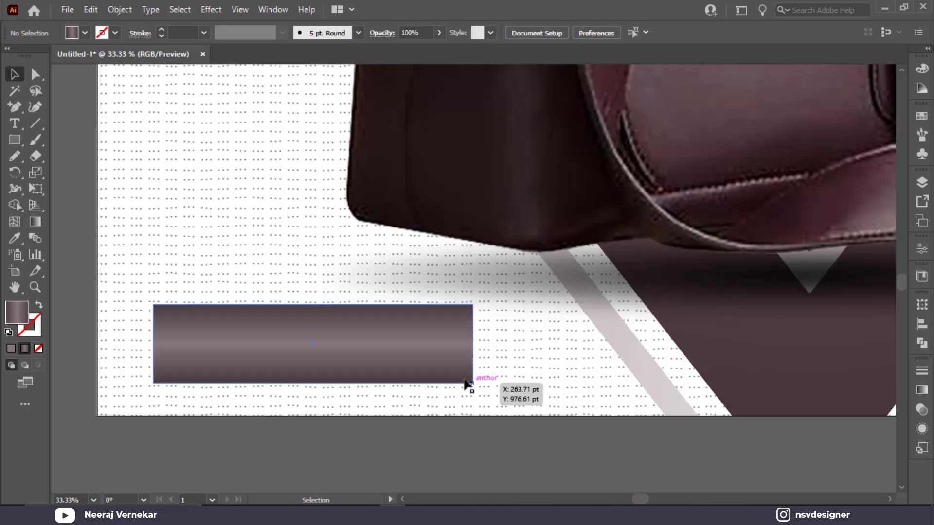
scroll(382, 349, "down", 2)
left_click(346, 355)
left_click_drag(323, 315, 323, 305)
left_click_drag(419, 319, 316, 340)
left_click(104, 281)
- Add the text "ORDER NOW" on the empty canvas below the pill-shaped button
left_click(13, 124)
left_click(205, 470)
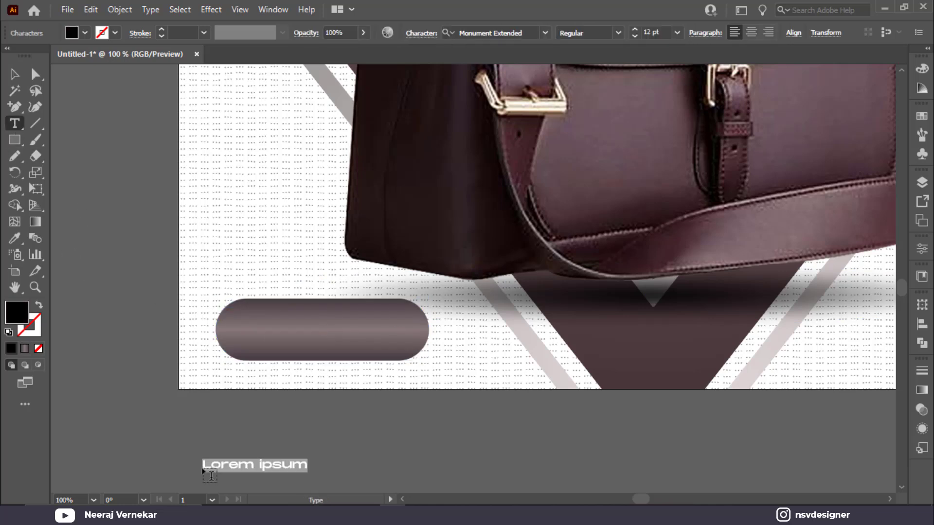
type("ORDER")
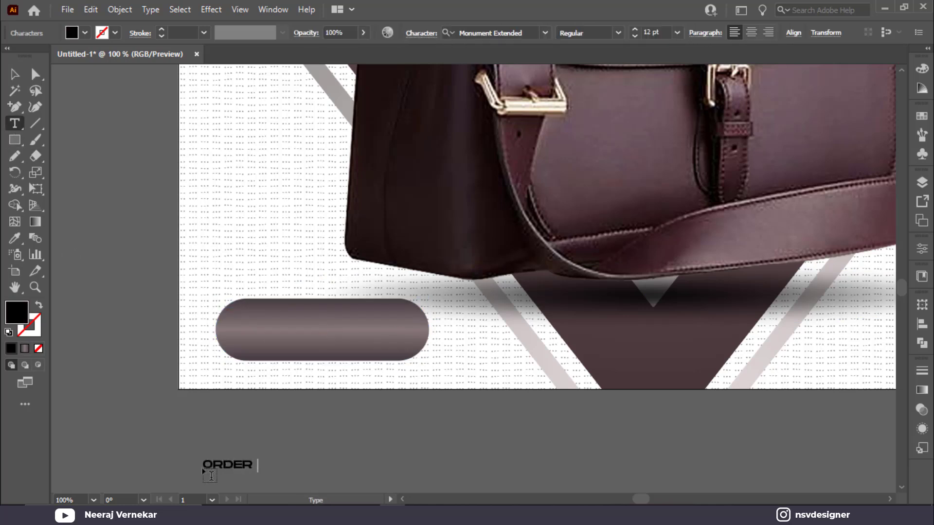
type(" NOW")
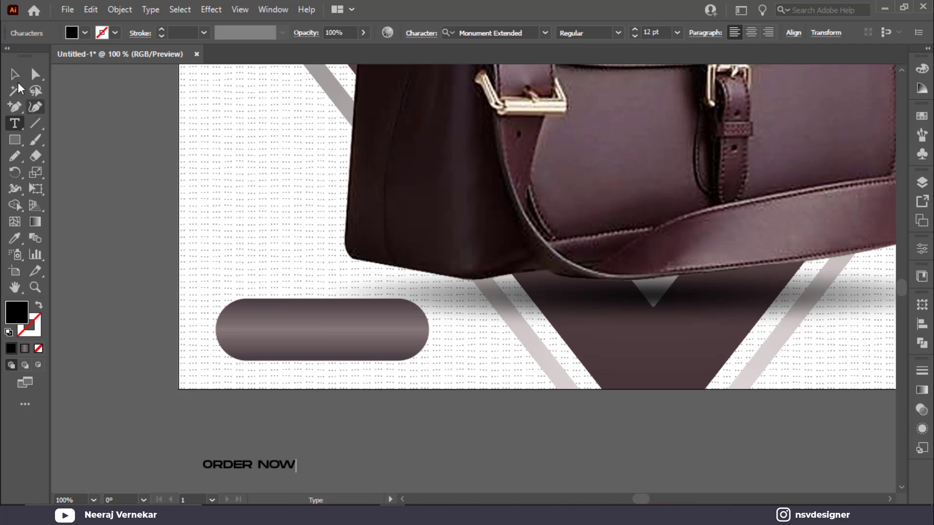
- Set the "ORDER NOW" text in Montserrat Bold with a white fill
key("Escape")
left_click(494, 33)
type("mont")
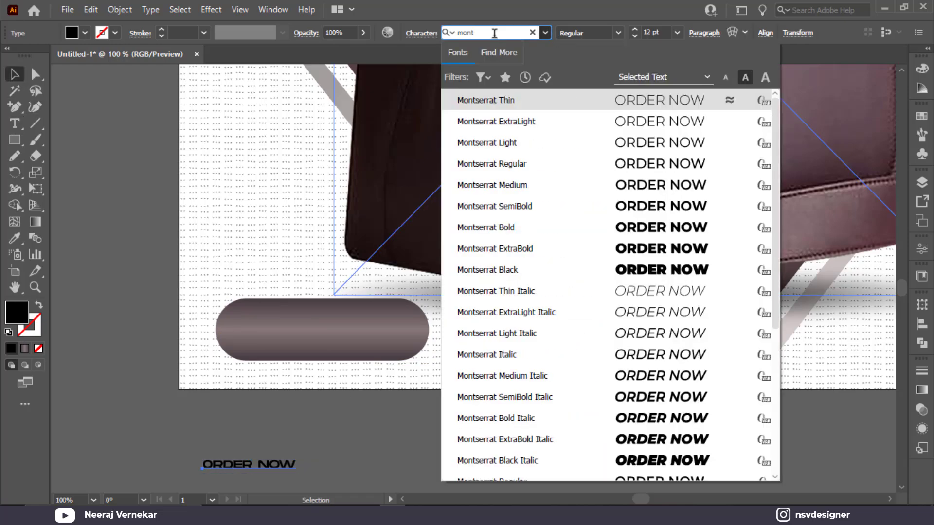
left_click(671, 234)
left_click(79, 36)
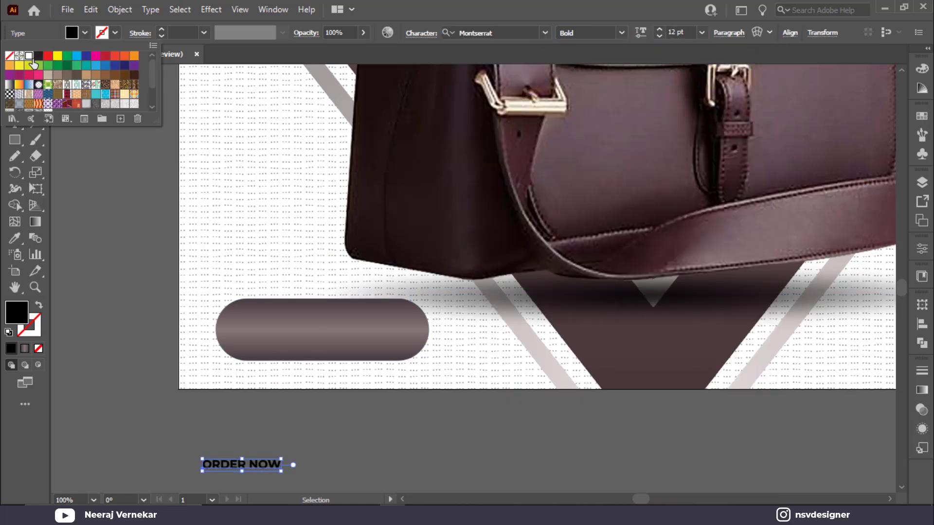
left_click(33, 65)
key("Escape")
- Enlarge the white "ORDER NOW" text to about 25.5 pt and place it centered on the pill-shaped button
left_click_drag(282, 471, 370, 333)
left_click(366, 301)
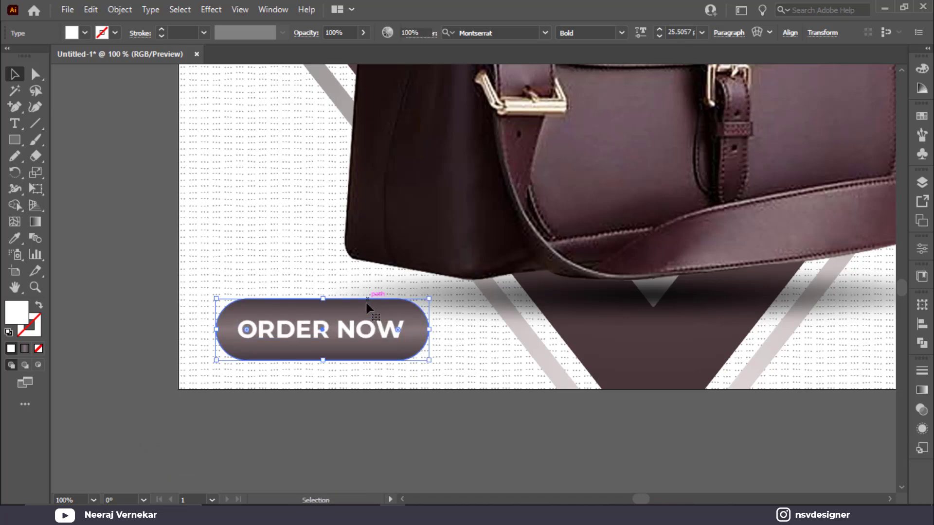
left_click(488, 399)
key("ctrl+z")
left_click_drag(567, 419, 310, 389)
scroll(321, 388, "down", 1)
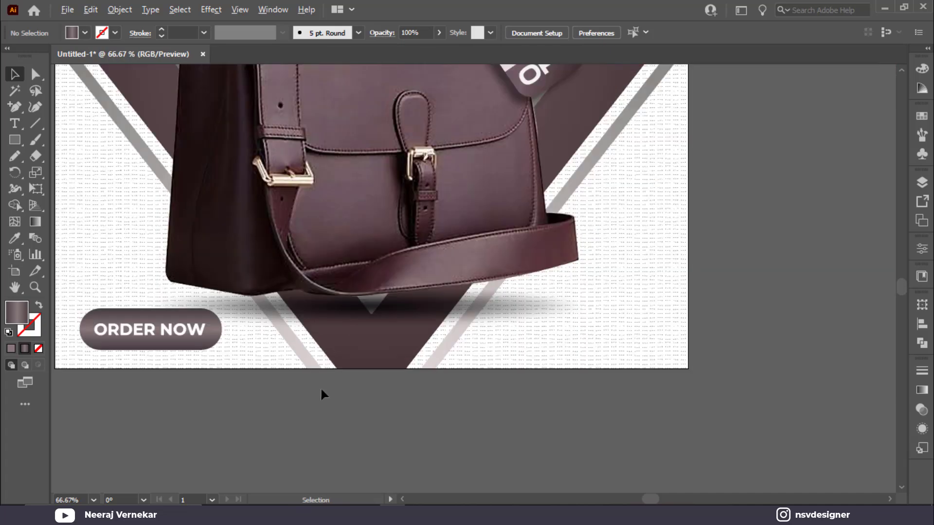
- Duplicate the "ORDER NOW" text to the artboard's lower-right corner and color the copy with the darkest palette swatch
left_click_drag(185, 334, 498, 334)
left_click_drag(626, 334, 638, 335)
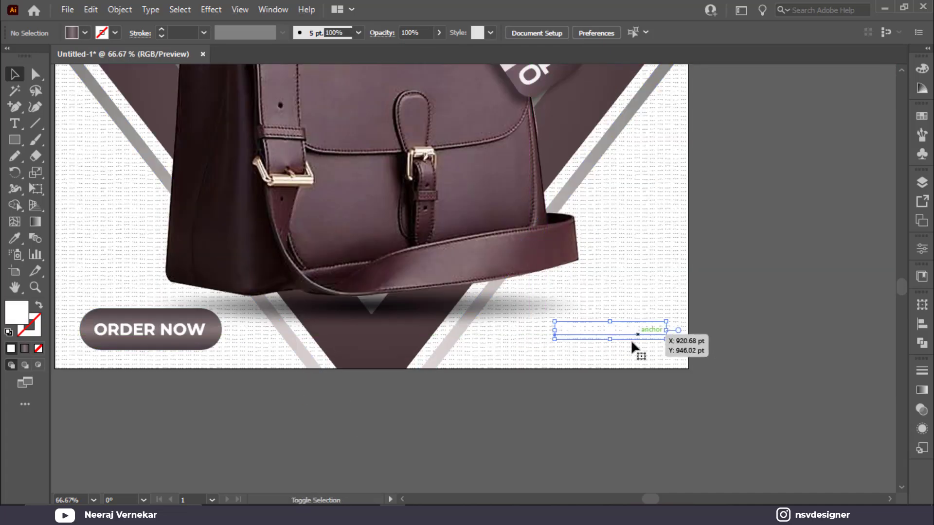
scroll(533, 386, "down", 1)
scroll(341, 398, "left", 5)
scroll(277, 311, "up", 3)
key("i")
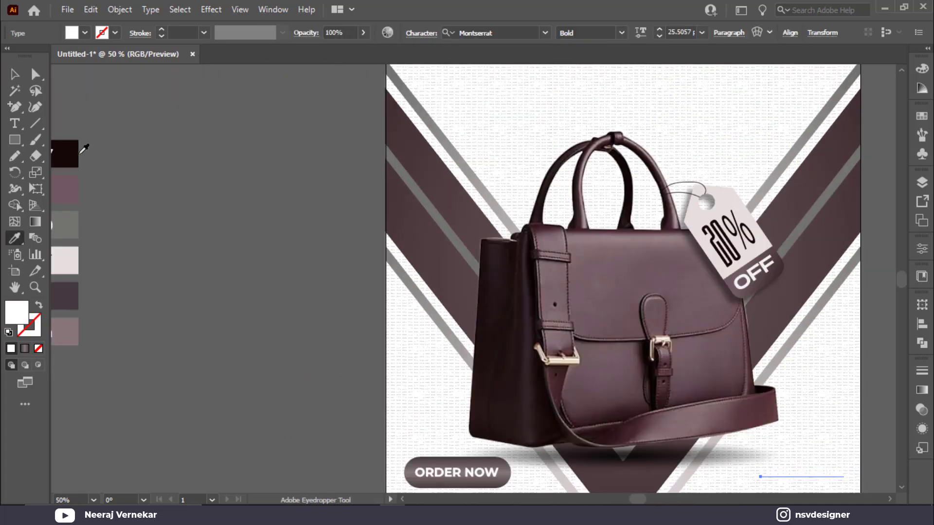
left_click(72, 154)
left_click_drag(355, 375, 175, 270)
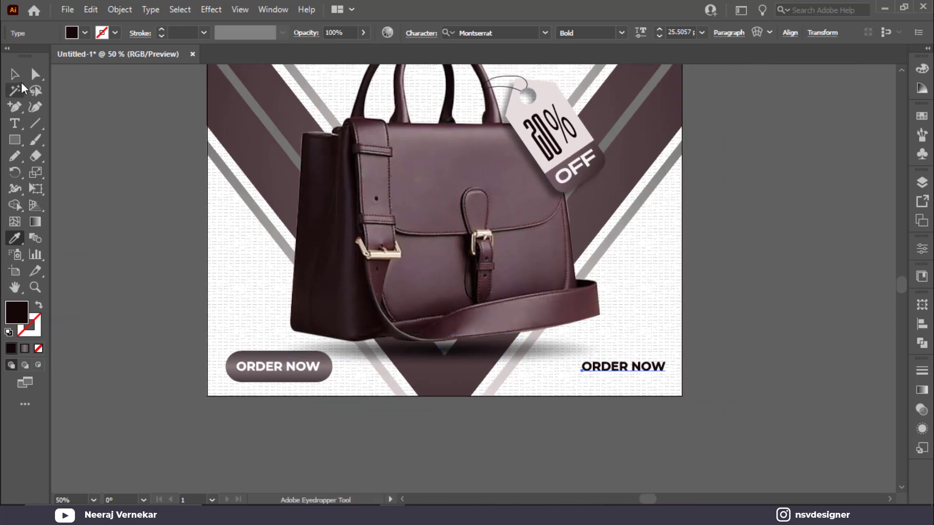
- Replace the dark text copy in the artboard's lower-right corner with "Contact Us"
left_click(14, 74)
scroll(684, 396, "down", 1)
scroll(696, 330, "up", 2)
scroll(534, 340, "up", 2)
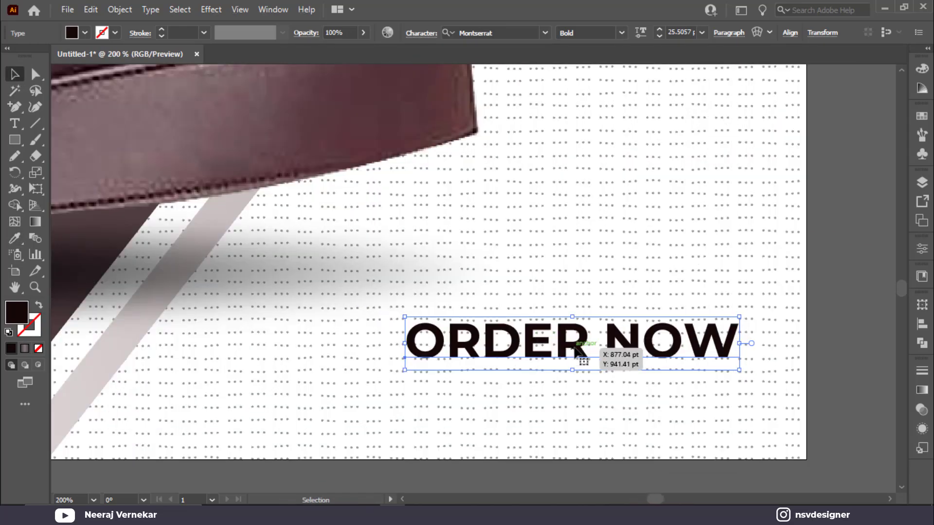
double_click(574, 346)
key("ctrl+a")
type("Contat")
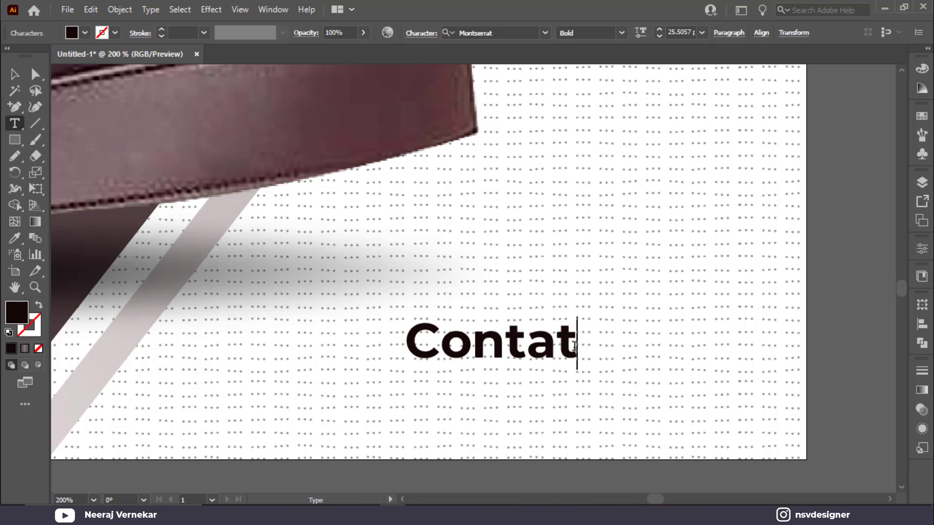
key("BackSpace")
type("c")
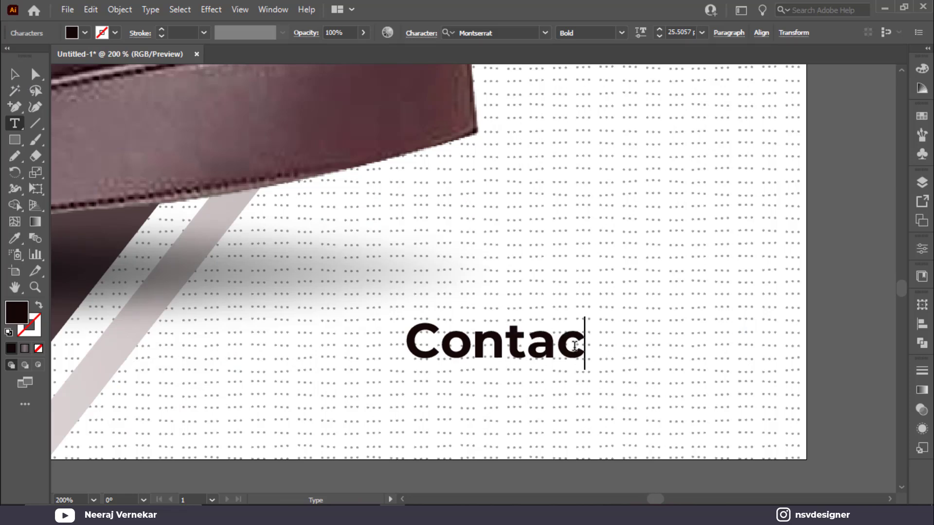
type("t Us")
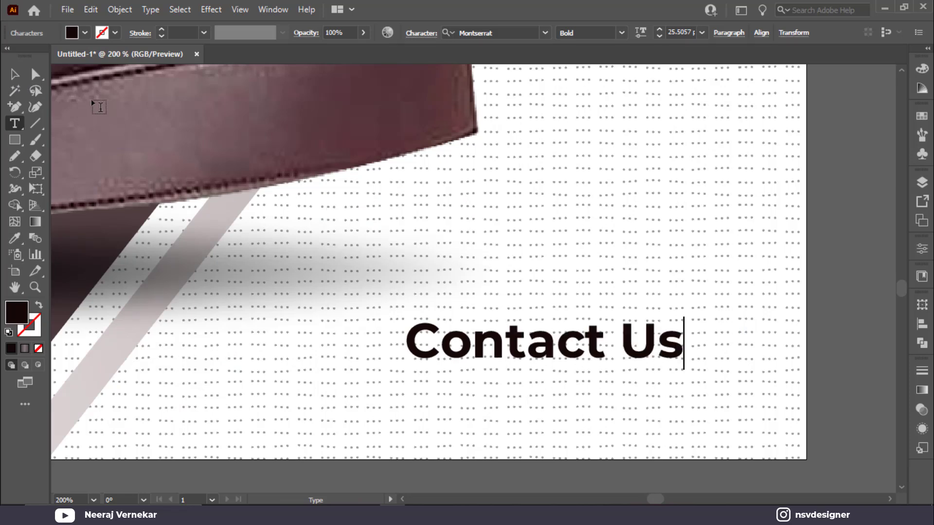
- Duplicate "Contact Us" as a second line, replace it with the contact phone number, and line up both right edges
left_click(14, 74)
left_click_drag(671, 362, 724, 384)
triple_click(723, 370)
type("+91 2")
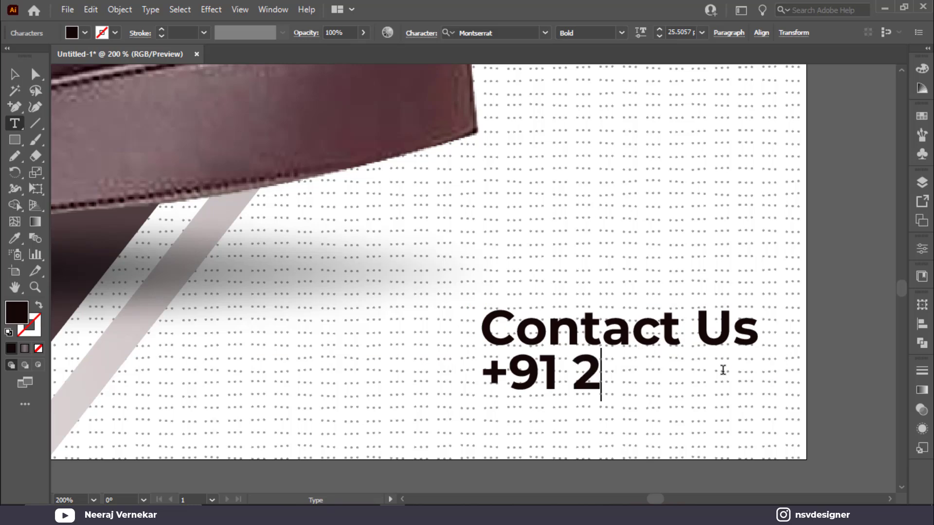
type("2552 22222")
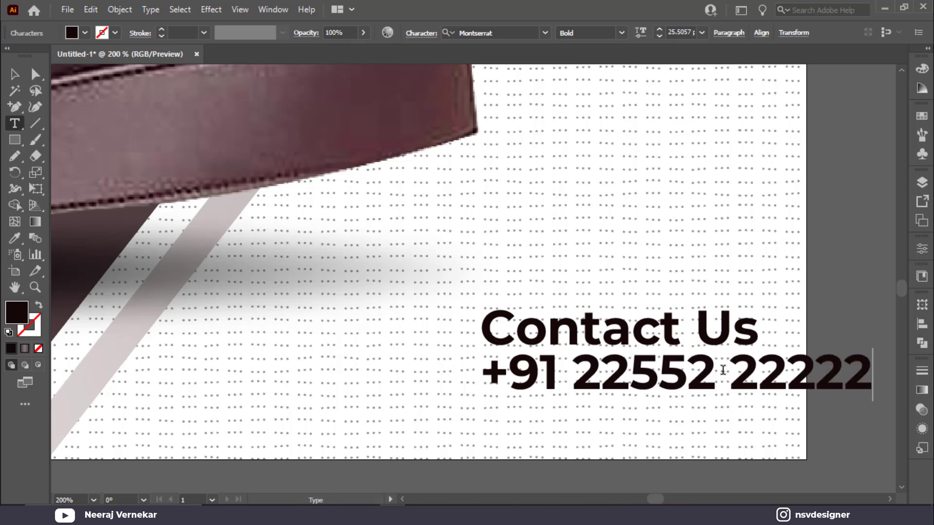
left_click(14, 74)
left_click_drag(807, 377, 690, 379)
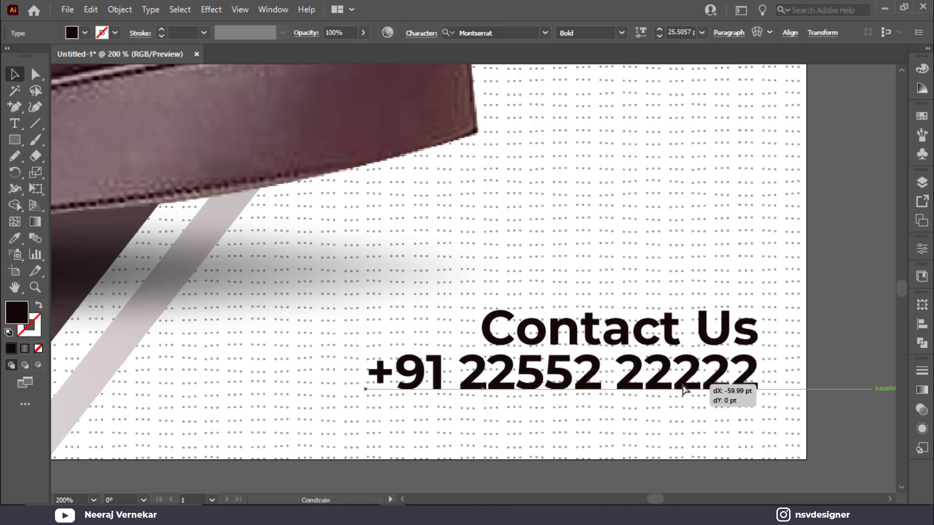
- Change "Contact Us" to the Montserrat Medium weight and group it with the phone number line
left_click(651, 342)
left_click(622, 32)
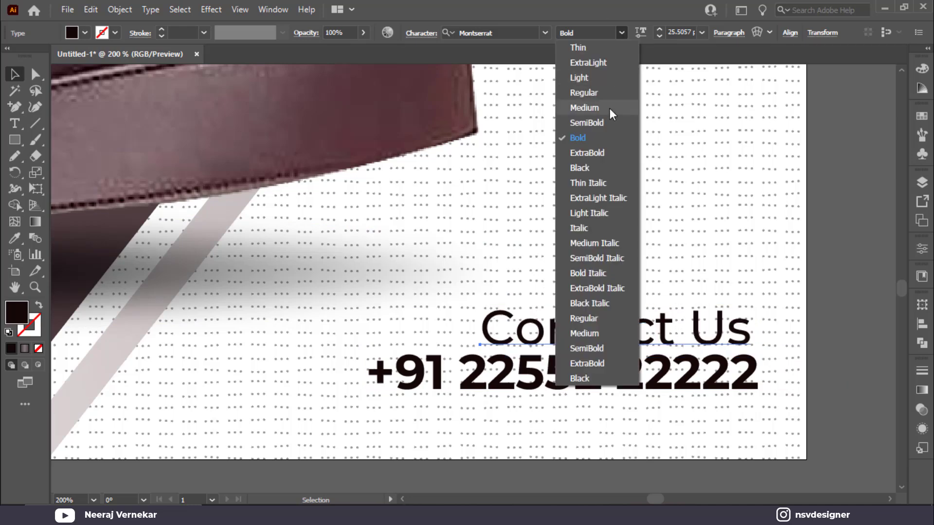
left_click(609, 108)
left_click(715, 388, "shift")
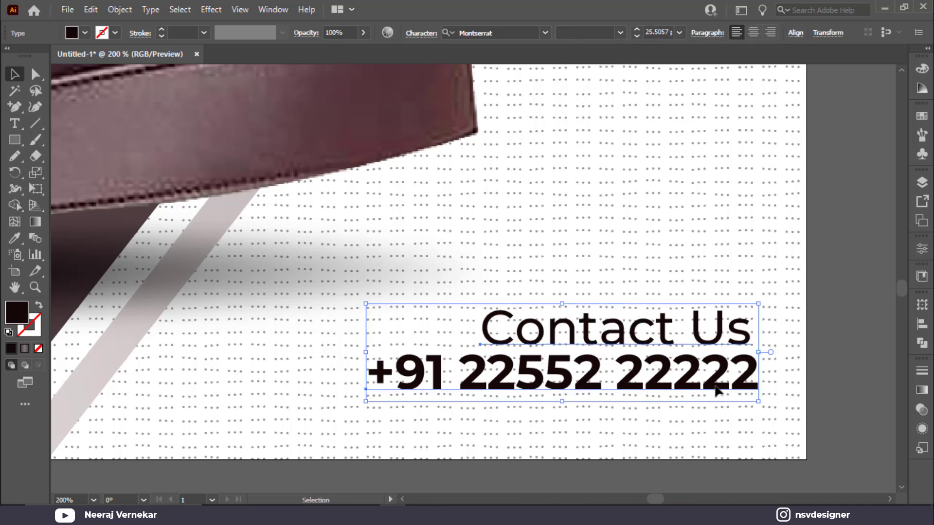
key("ctrl+g")
key("ctrl+0")
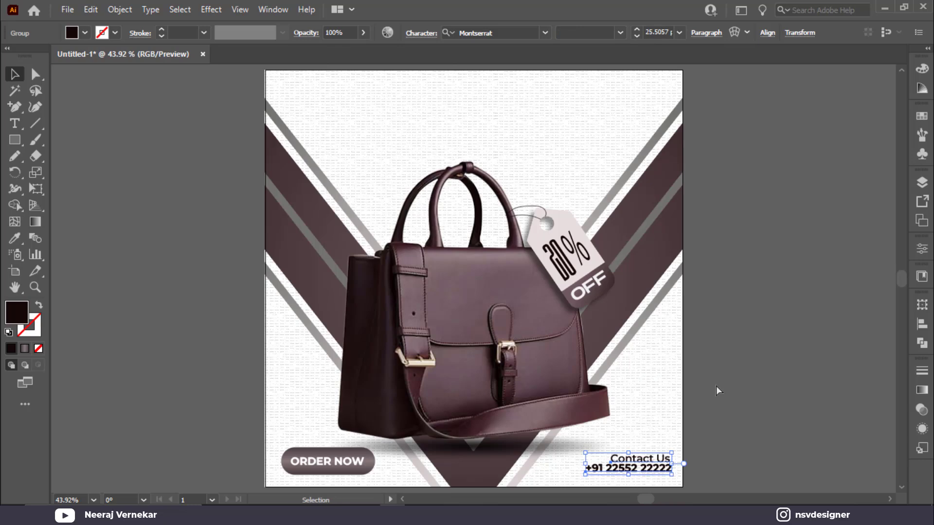
- Lock the background artwork behind the button and group the pill shape with its "ORDER NOW" text
left_click(302, 469)
left_click(200, 433)
left_click(323, 354)
key("ctrl+2")
left_click_drag(309, 418, 287, 468)
key("ctrl+g")
- Align the "ORDER NOW" button and the contact text group vertically on their centers
left_click(653, 471, "shift")
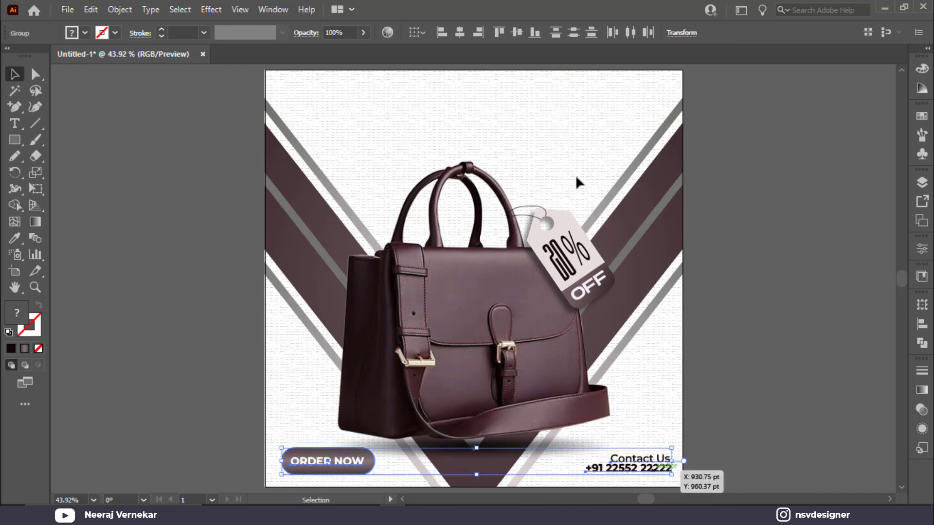
left_click(516, 33)
left_click(786, 361)
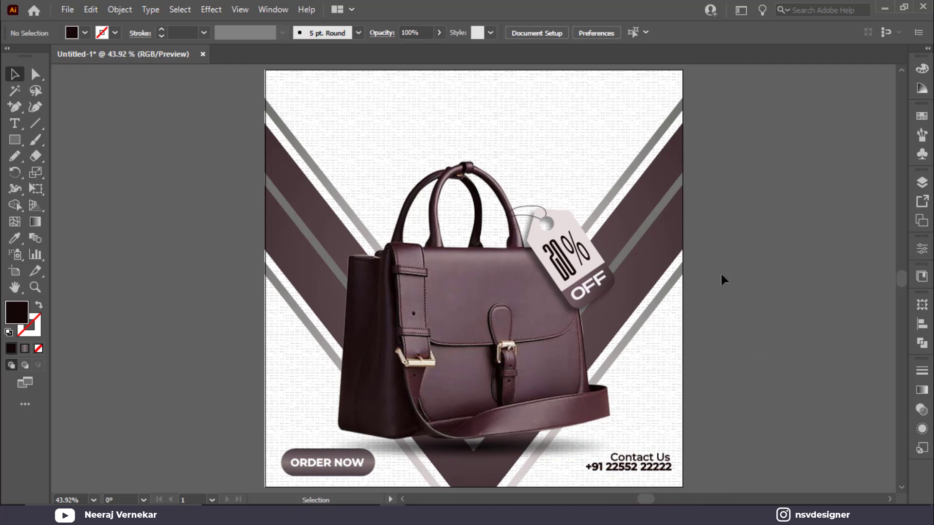
- Add the text "BLACK" and place it enlarged above the handbag as a heading
key("t")
left_click(128, 192)
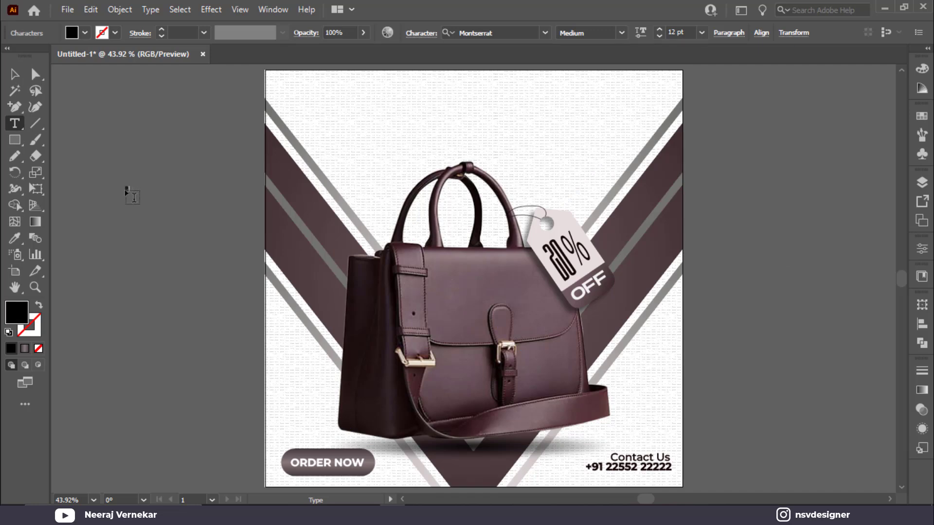
left_click(15, 74)
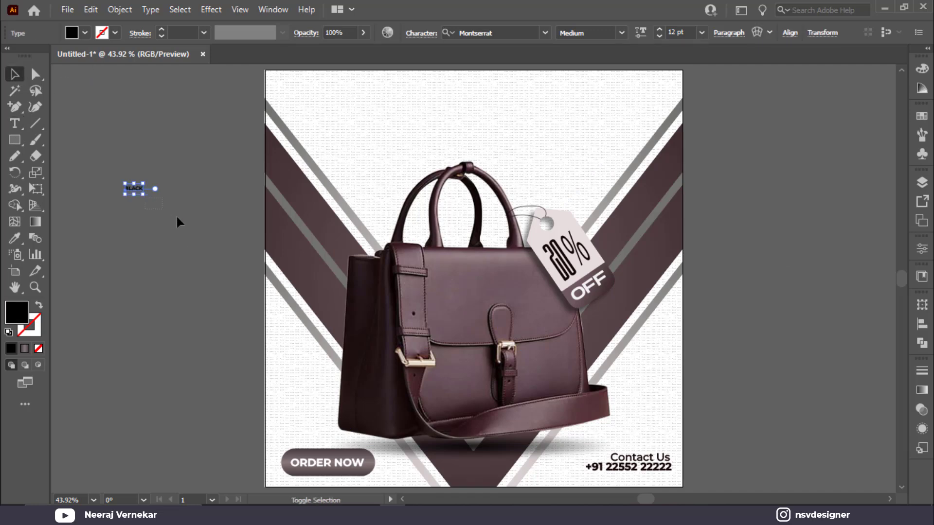
left_click_drag(180, 215, 496, 122)
- Give the "BLACK" heading the tag's "OFF" text style, a black fill and a size of about 63 pt
key("i")
left_click(603, 282)
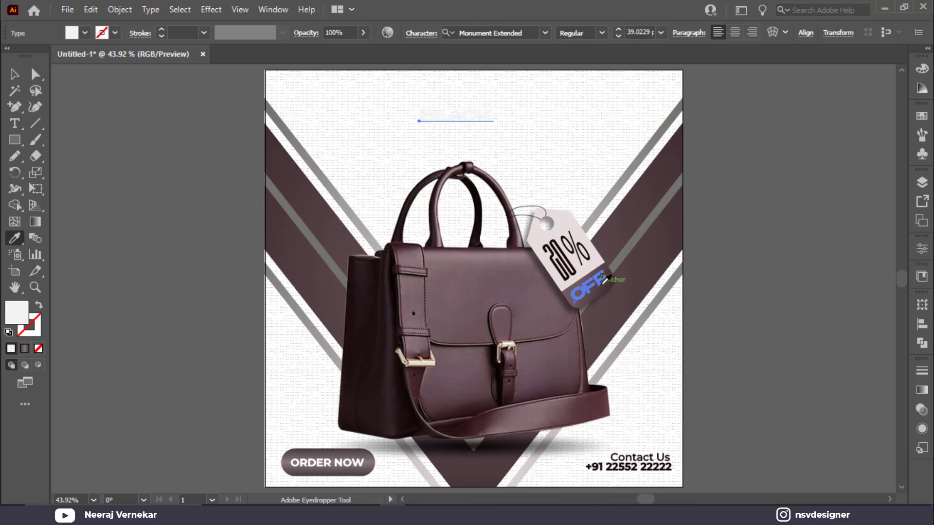
left_click(14, 74)
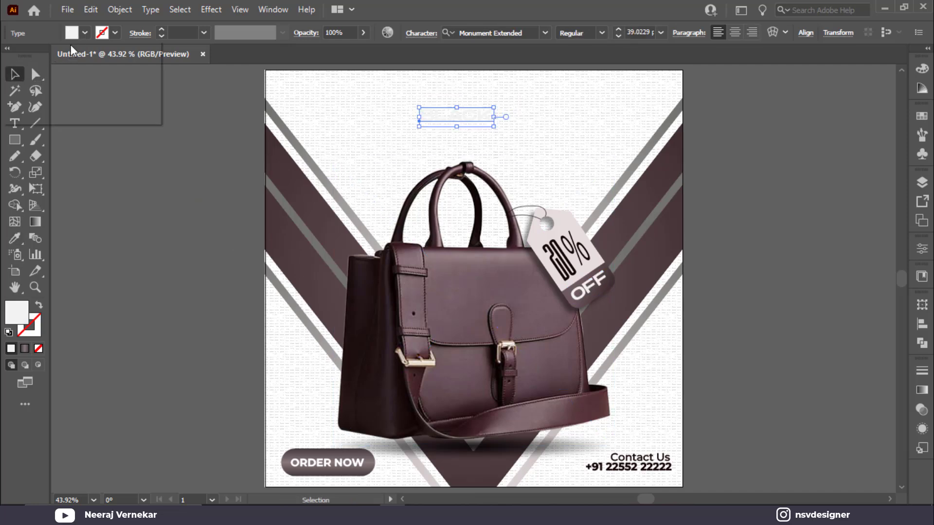
left_click(33, 54)
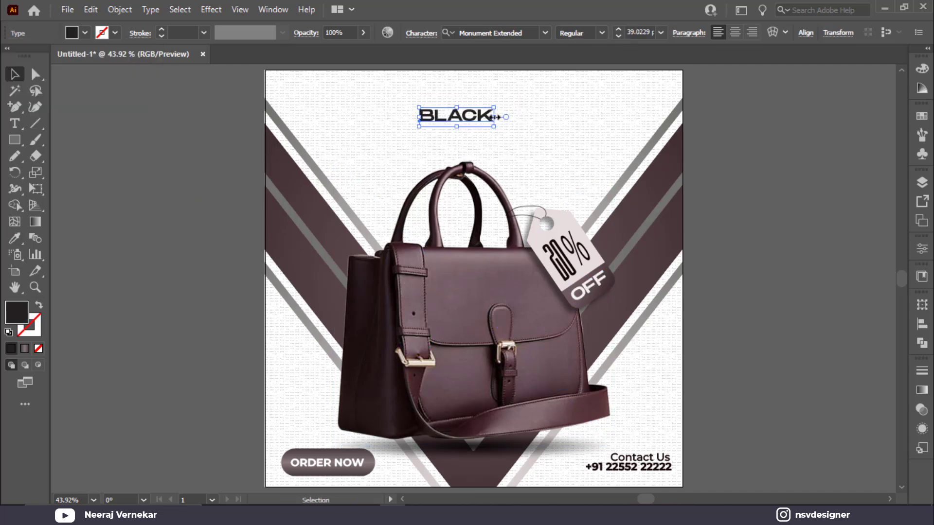
left_click_drag(498, 124, 517, 139)
- Duplicate the "BLACK" heading directly below itself and change the copy to "FRIDAY"
left_click_drag(486, 117, 484, 137)
double_click(483, 136)
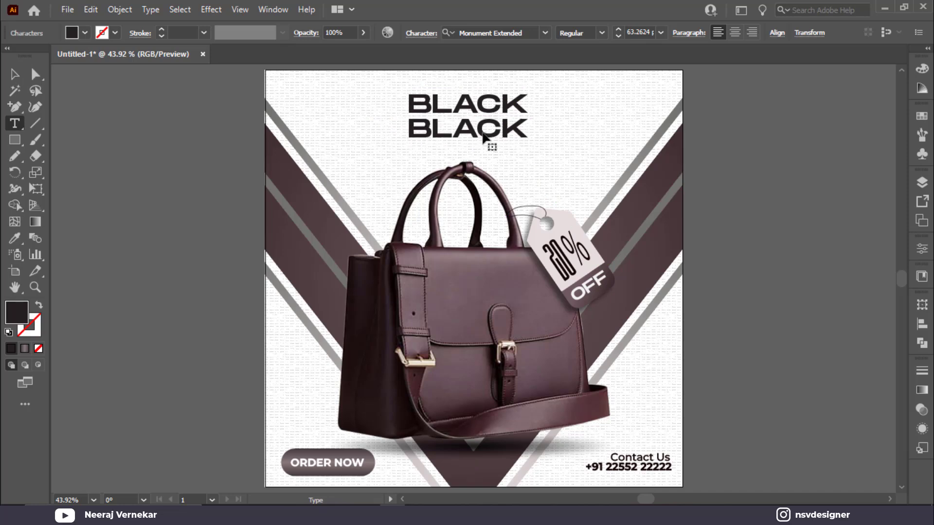
key("ctrl+a")
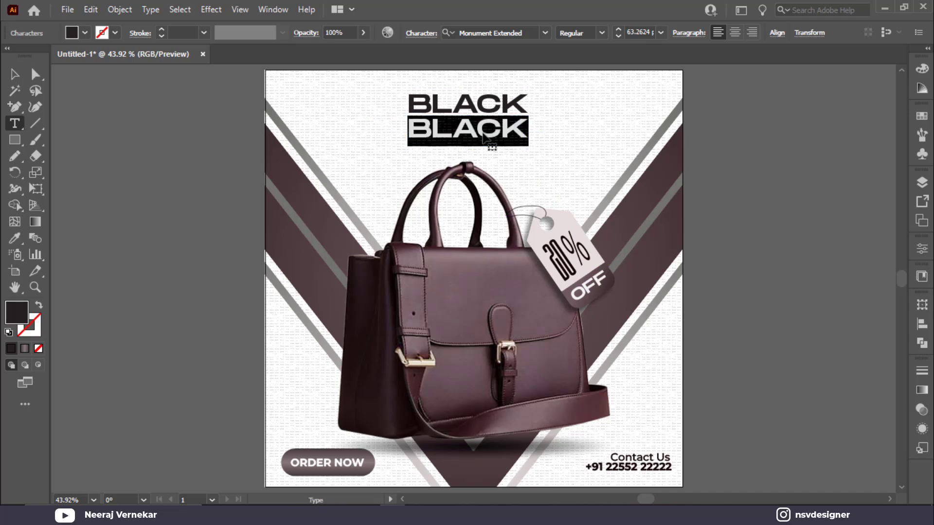
type("FERI")
key("BackSpace")
key("BackSpace")
key("BackSpace")
key("BackSpace")
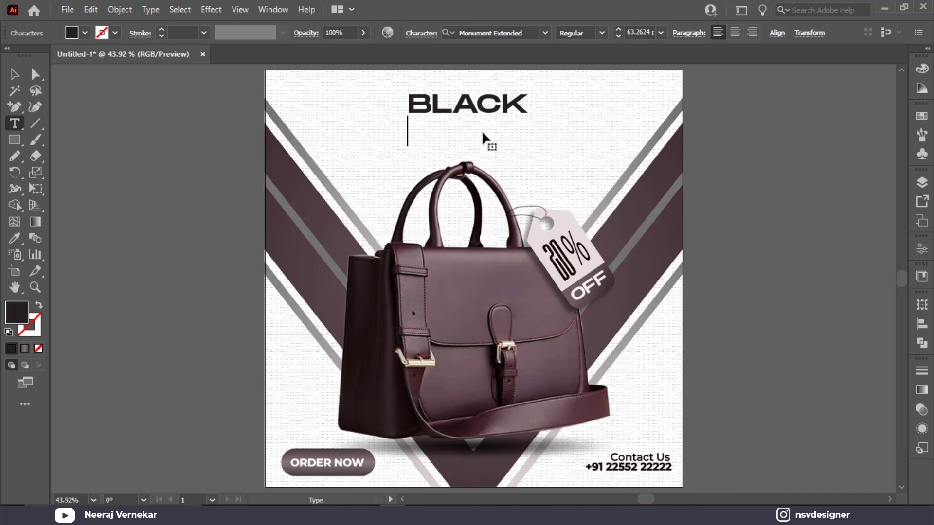
type("FRIDAY")
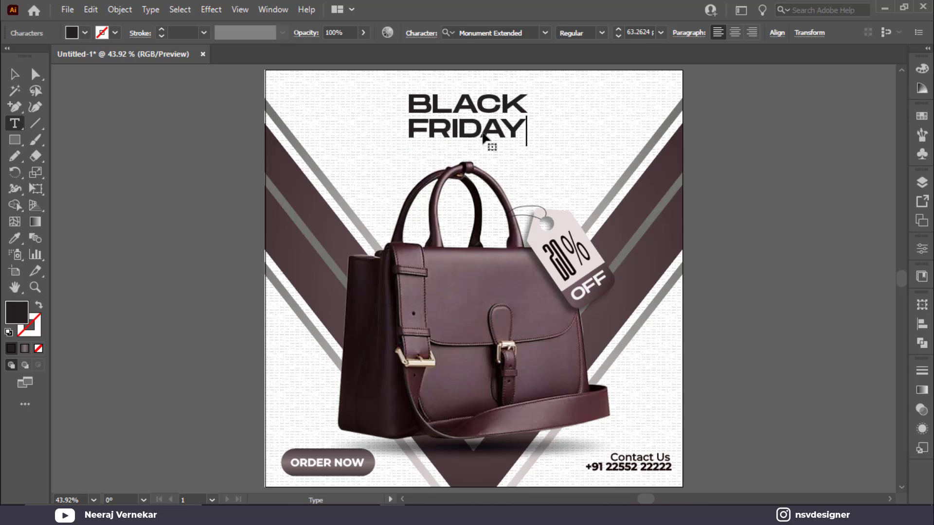
- Enlarge "FRIDAY" so it is wider than "BLACK" and move both lines down closer to the bag handle
left_click(15, 74)
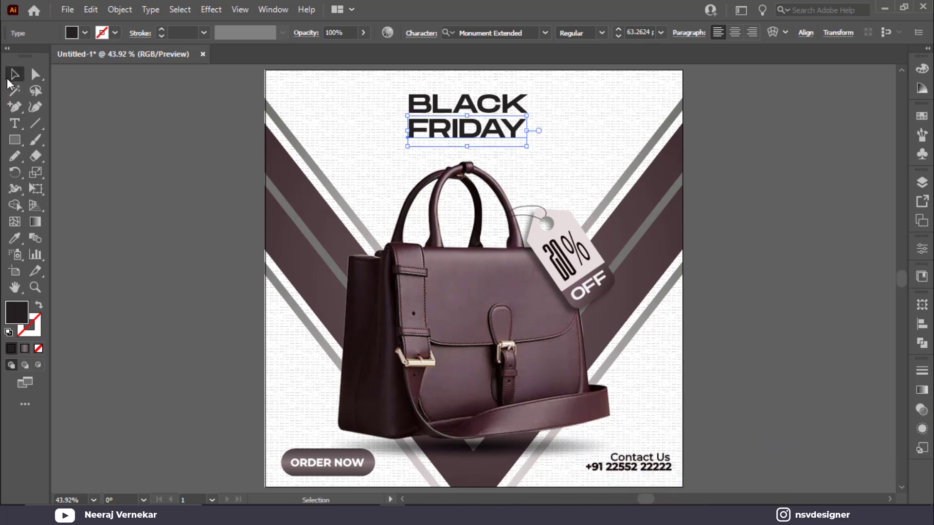
left_click_drag(527, 146, 552, 153)
key("ctrl+z")
left_click_drag(510, 131, 512, 142)
left_click_drag(490, 110, 490, 114)
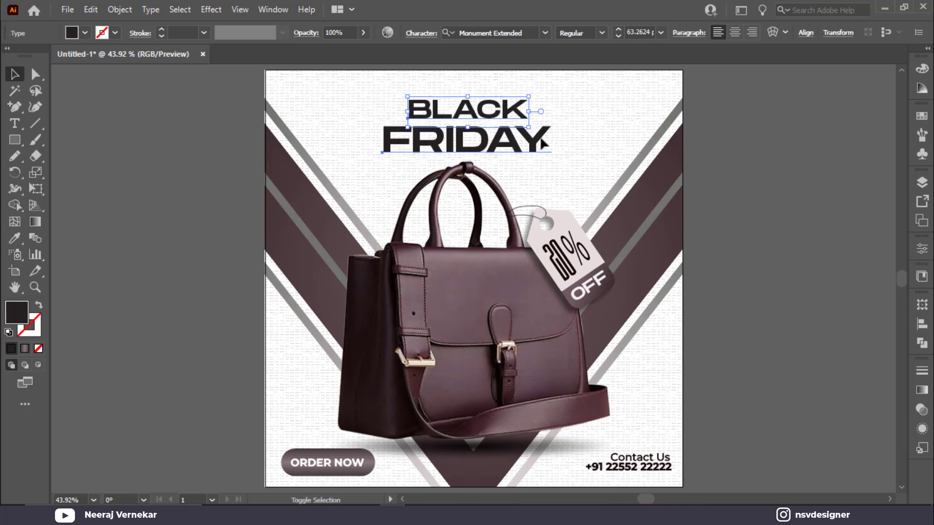
- Align the "BLACK" and "FRIDAY" lines horizontally on their centers
left_click(536, 138, "shift")
left_click(776, 33)
left_click(666, 71)
left_click(638, 161)
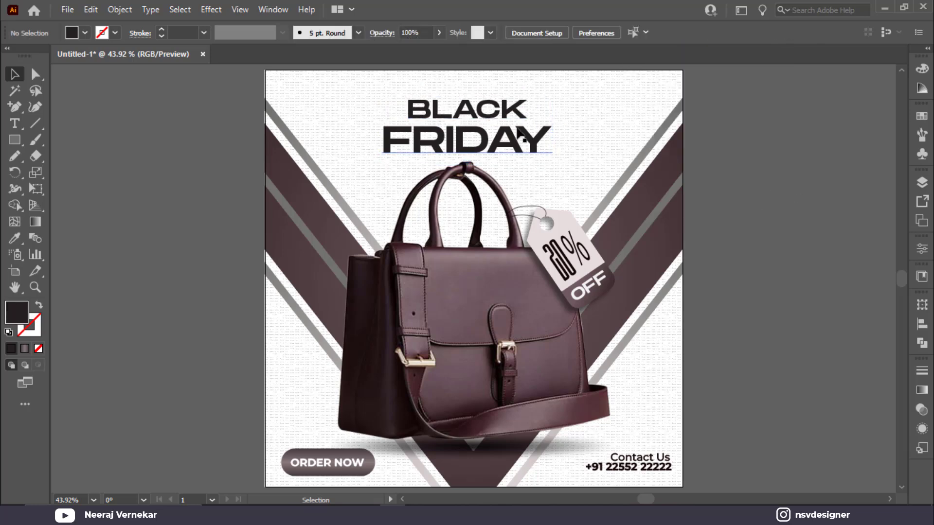
- Convert the "BLACK" and "FRIDAY" heading text to outlines
left_click(427, 132)
right_click(426, 129)
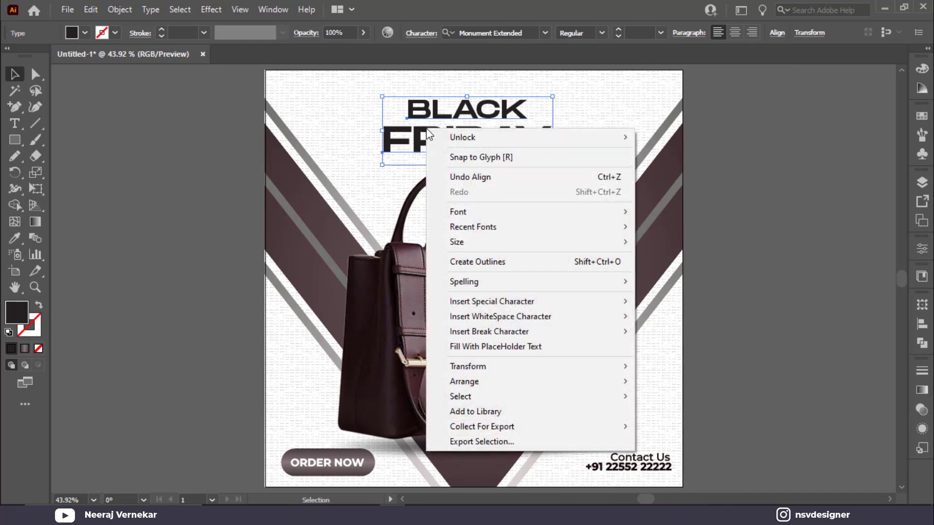
left_click(515, 262)
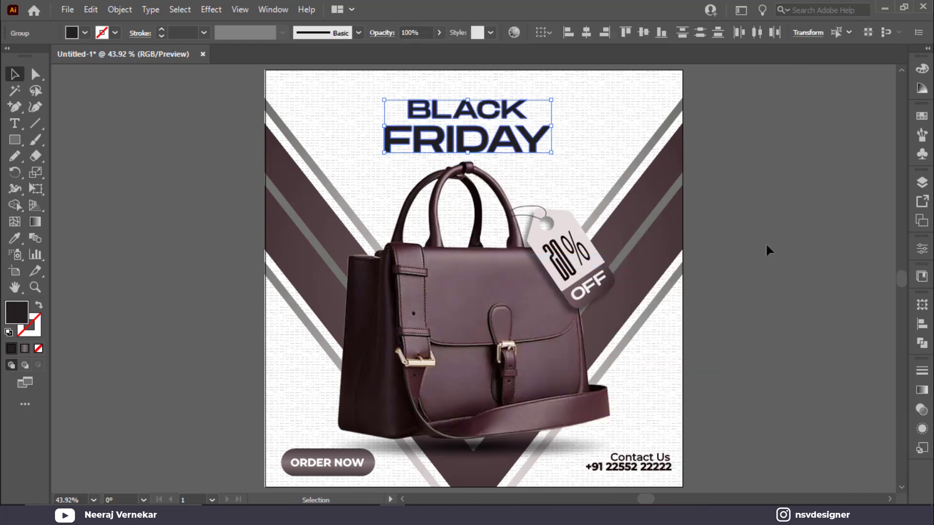
- Fill the outlined "BLACK FRIDAY" letters with the gradient sampled from the dark V stripe
key("i")
left_click(673, 219)
key("v")
left_click(805, 222)
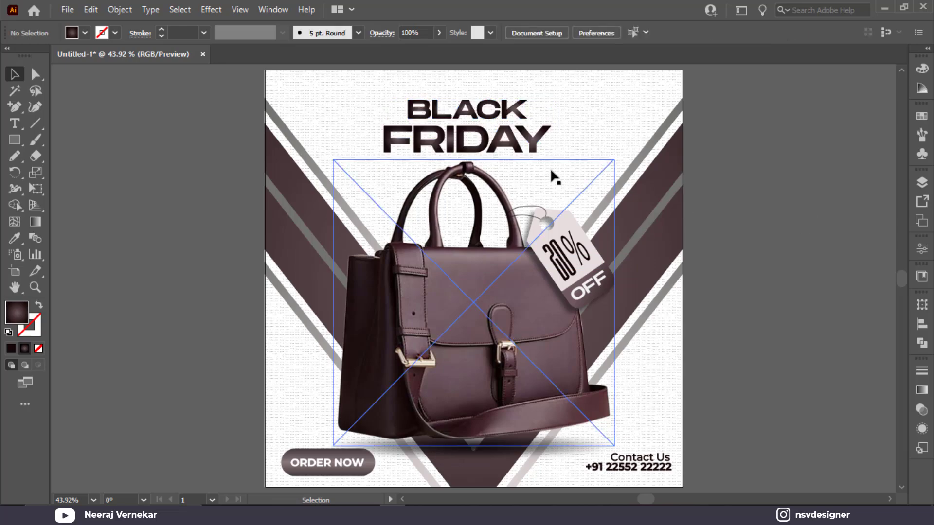
scroll(508, 111, "up", 5)
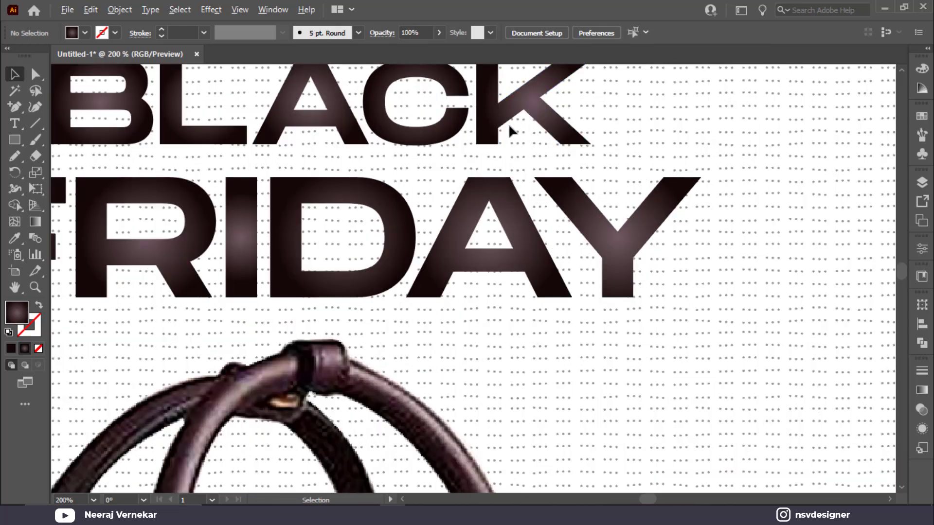
- Change the gradient on both "BLACK FRIDAY" heading lines to linear at a 90° angle
scroll(509, 129, "down", 3)
left_click(505, 160)
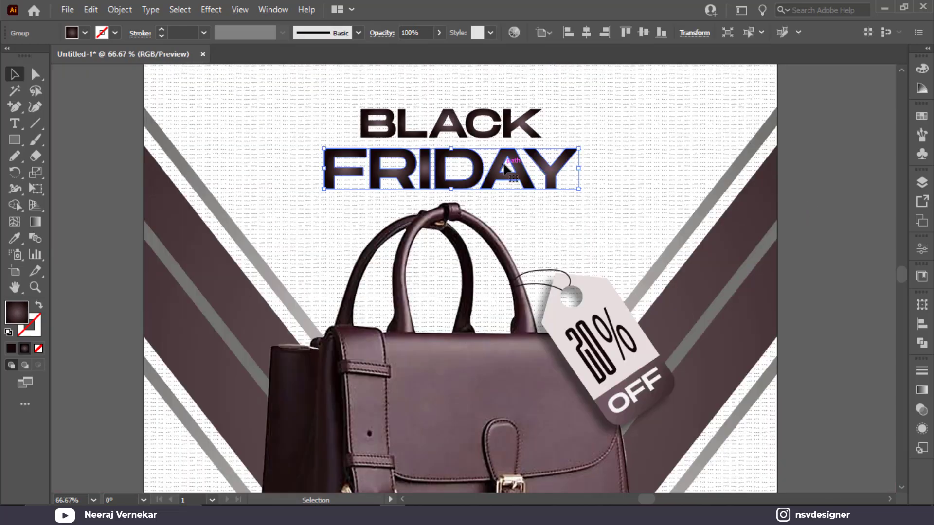
left_click(507, 129, "shift")
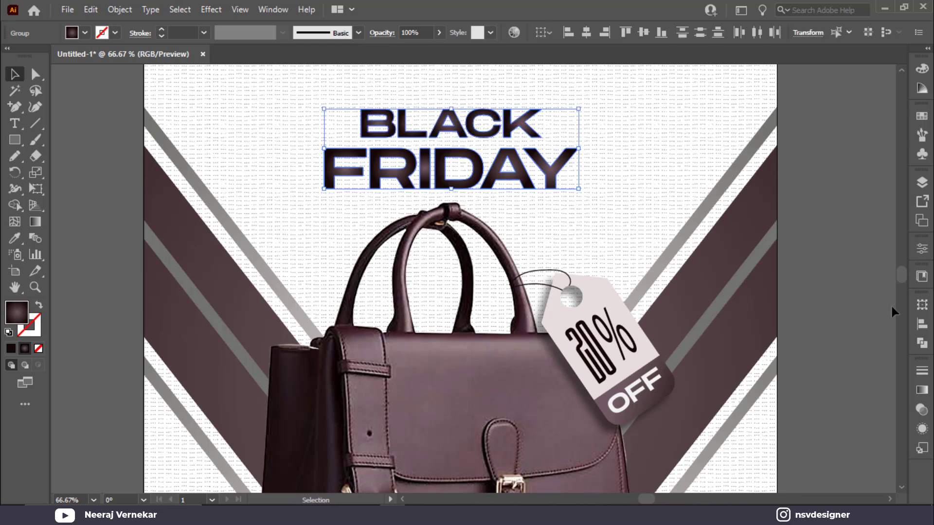
left_click(922, 390)
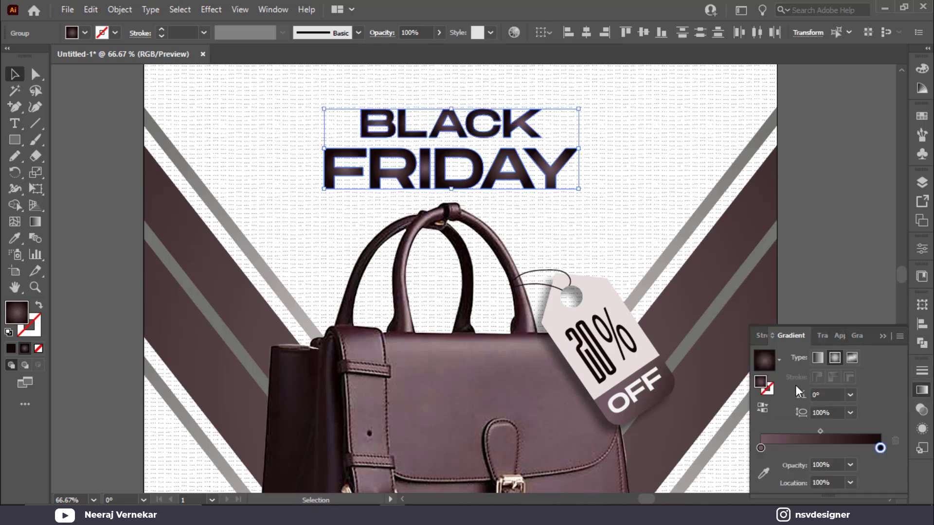
left_click(818, 358)
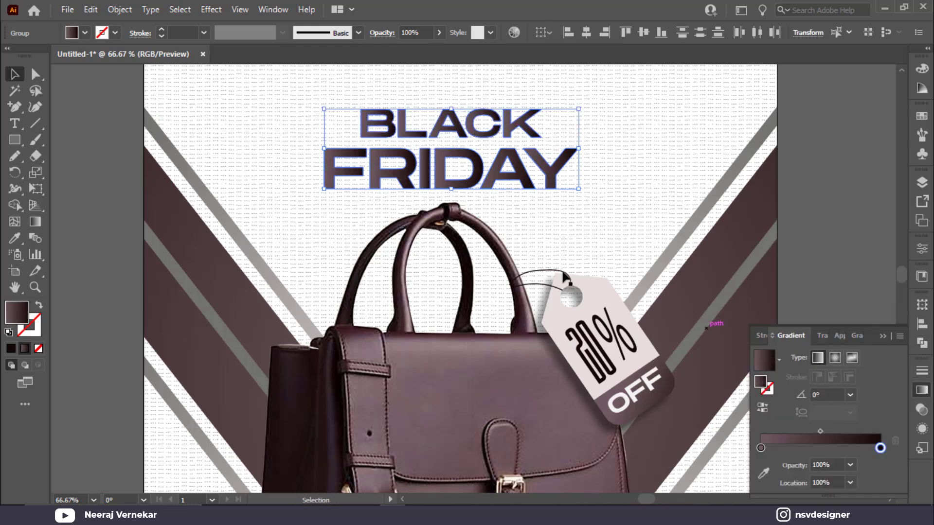
left_click(850, 395)
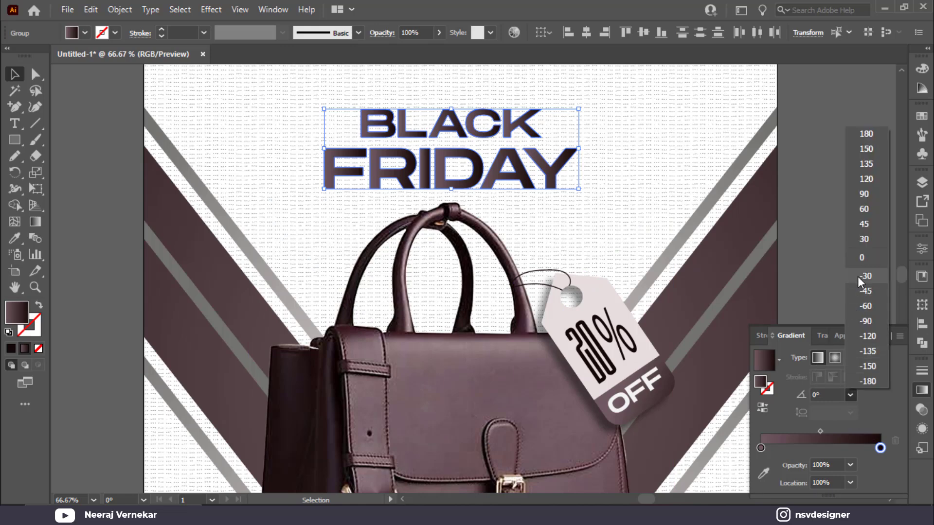
left_click(865, 195)
key("ctrl+minus")
key("ctrl+minus")
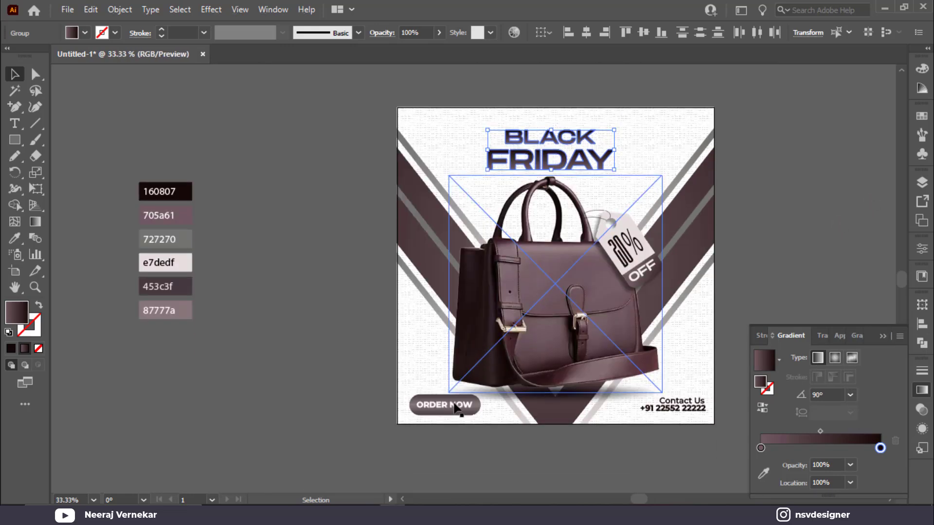
- Fill the "BLACK FRIDAY" heading with the gradient sampled from the "ORDER NOW" button
key("i")
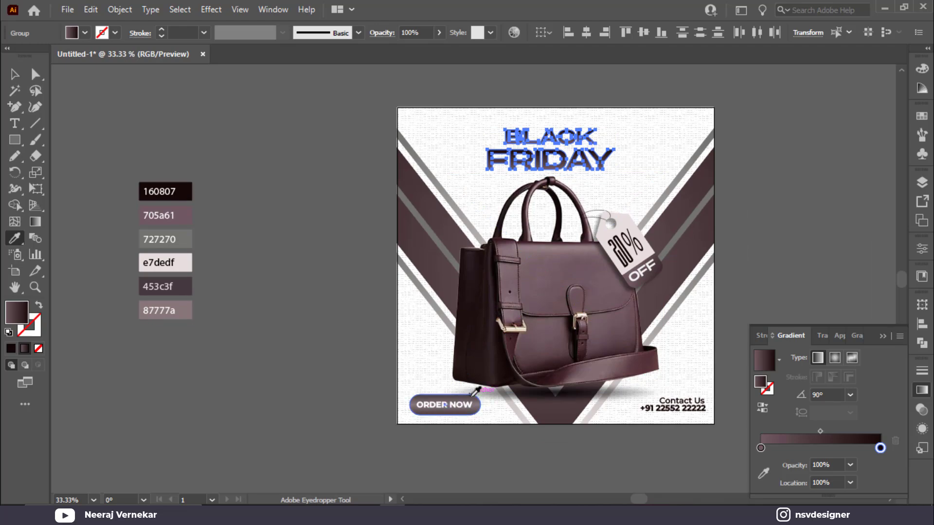
left_click(470, 394)
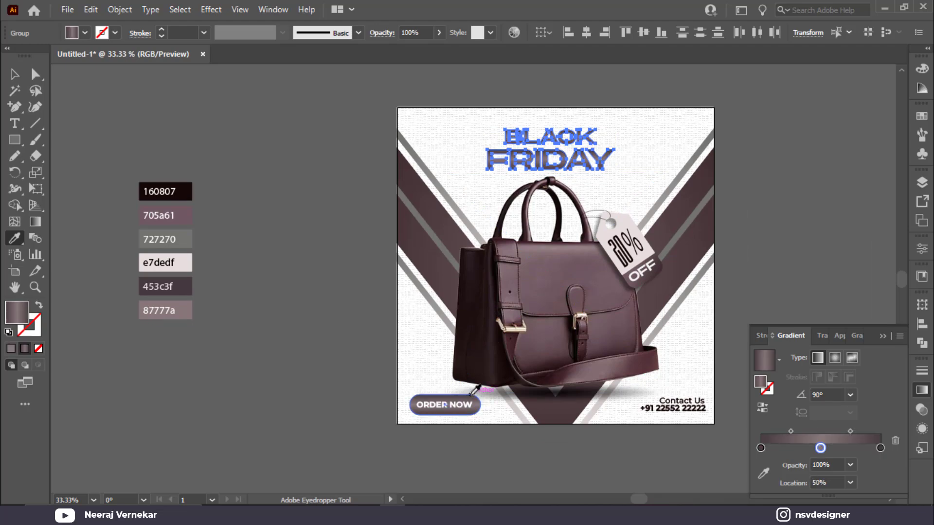
left_click(20, 76)
left_click(274, 129)
scroll(527, 145, "up", 3)
scroll(546, 160, "down", 1)
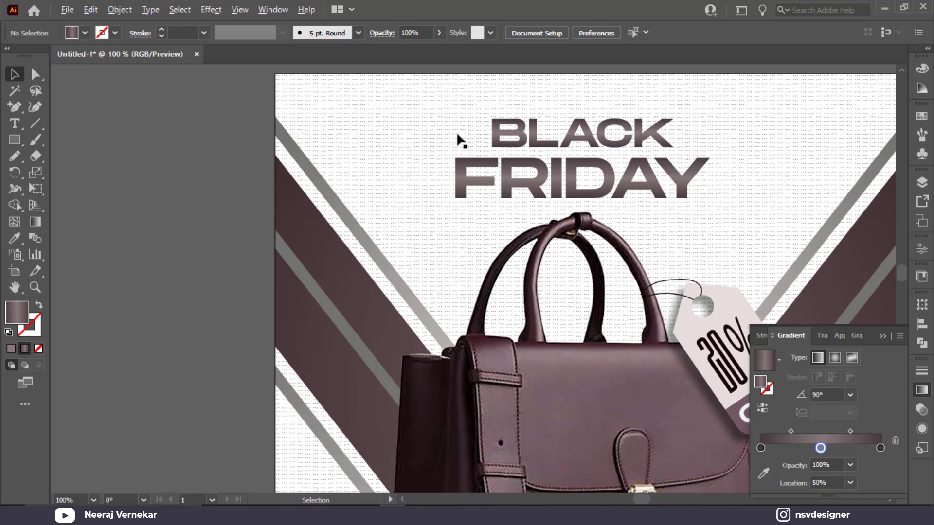
- Start a Drop Shadow effect on the "BLACK FRIDAY" heading with X and Y offsets of 0 pt
left_click(564, 189)
left_click(208, 10)
mouse_move(342, 164)
left_click(392, 165)
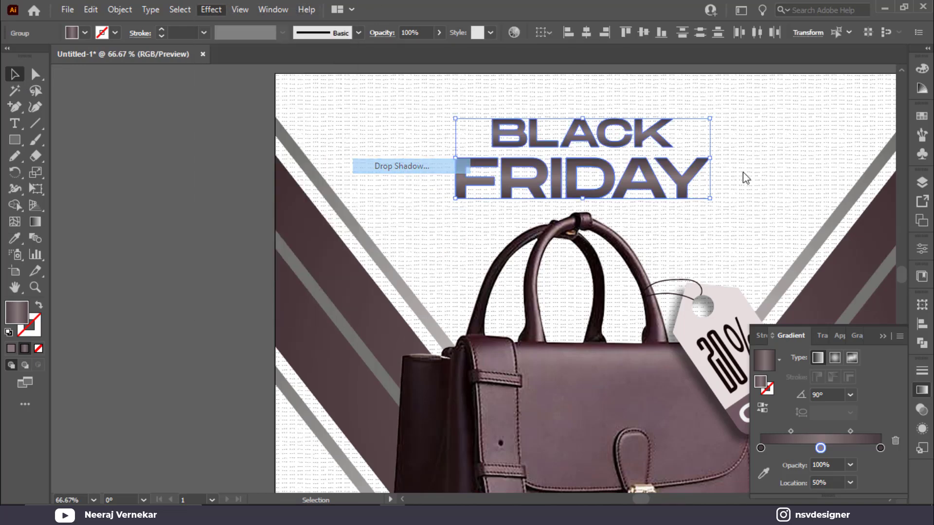
left_click_drag(773, 185, 665, 187)
type("0")
key("Tab")
type("0")
- Set the heading shadow's color to dark maroon 3a000d and its blur to 3 pt, and apply the effect
left_click(774, 248)
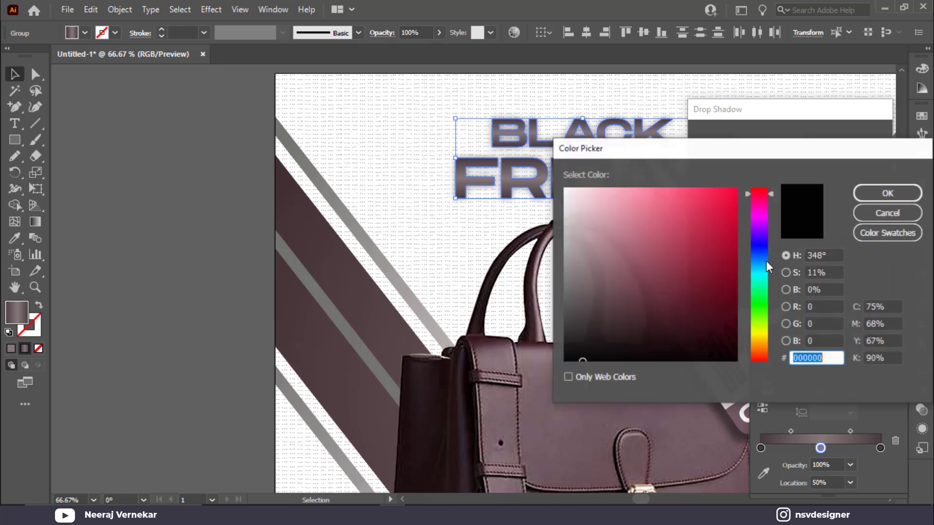
left_click_drag(682, 314, 740, 320)
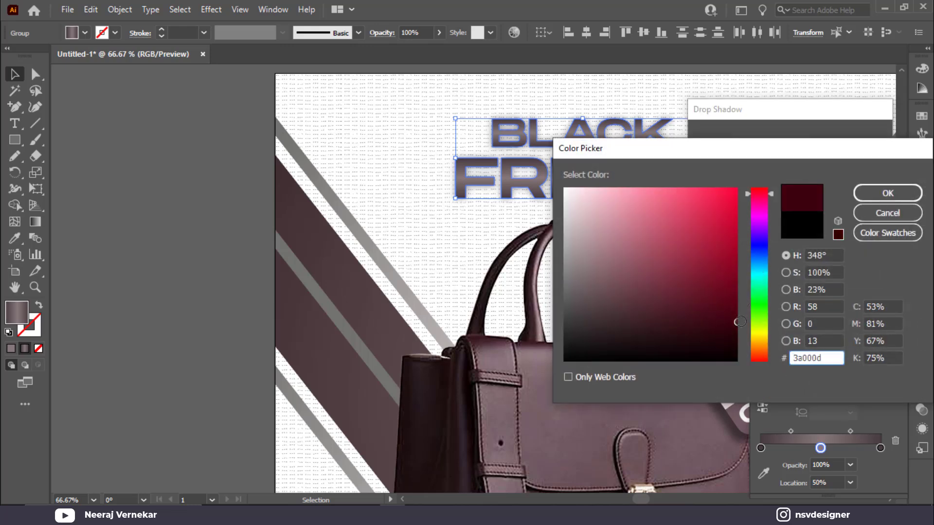
left_click(887, 193)
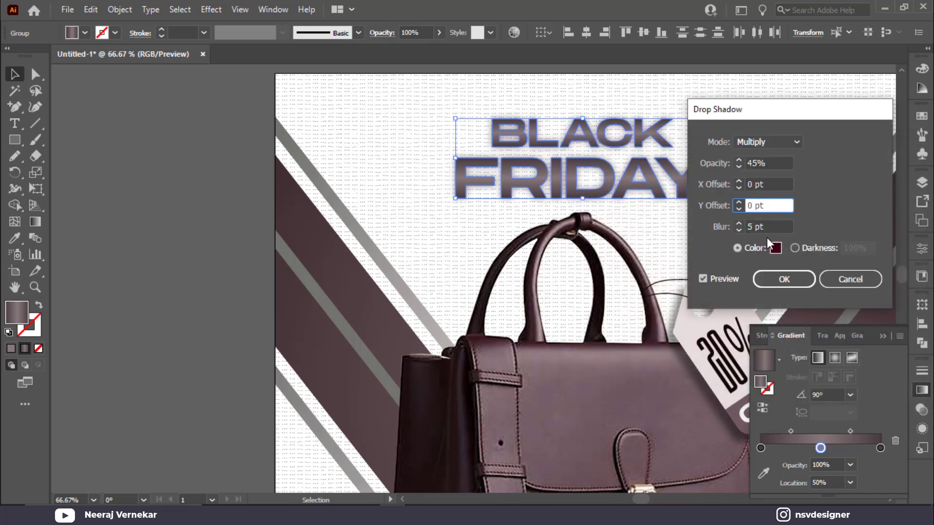
key("Tab")
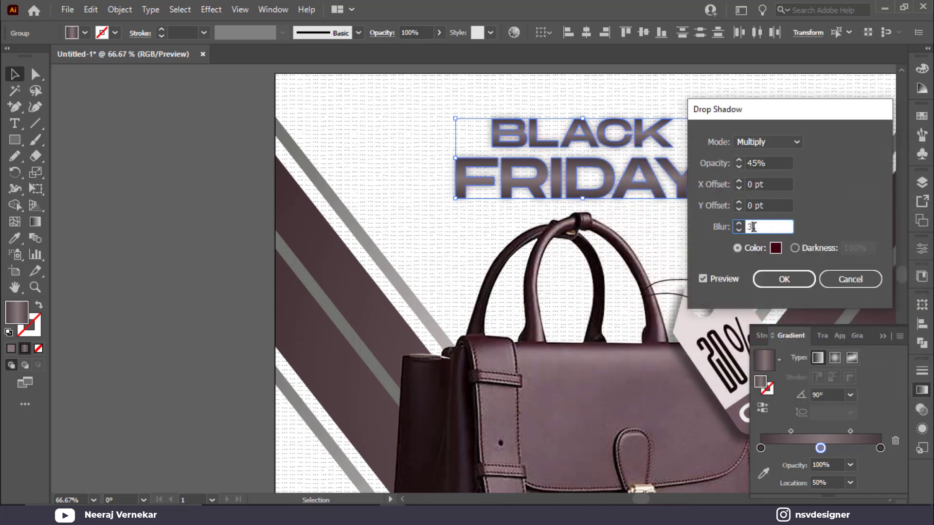
left_click(771, 164)
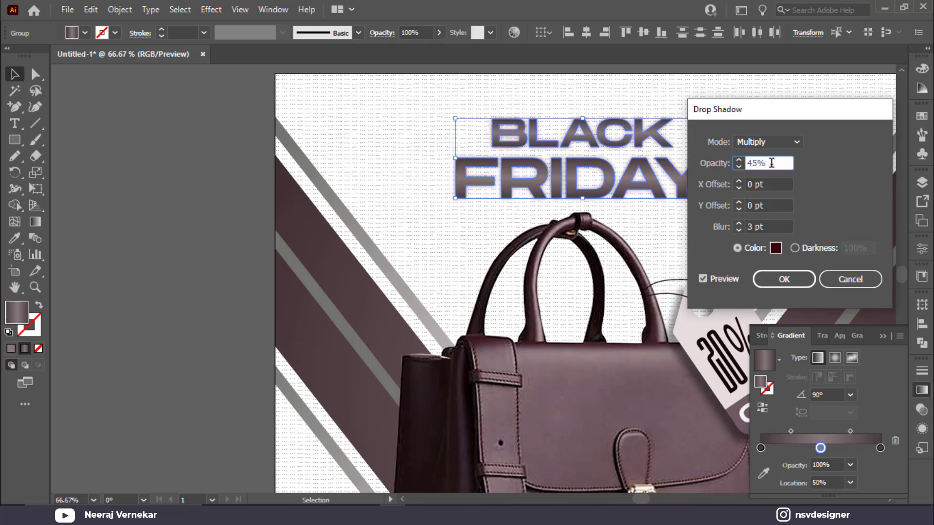
left_click(784, 279)
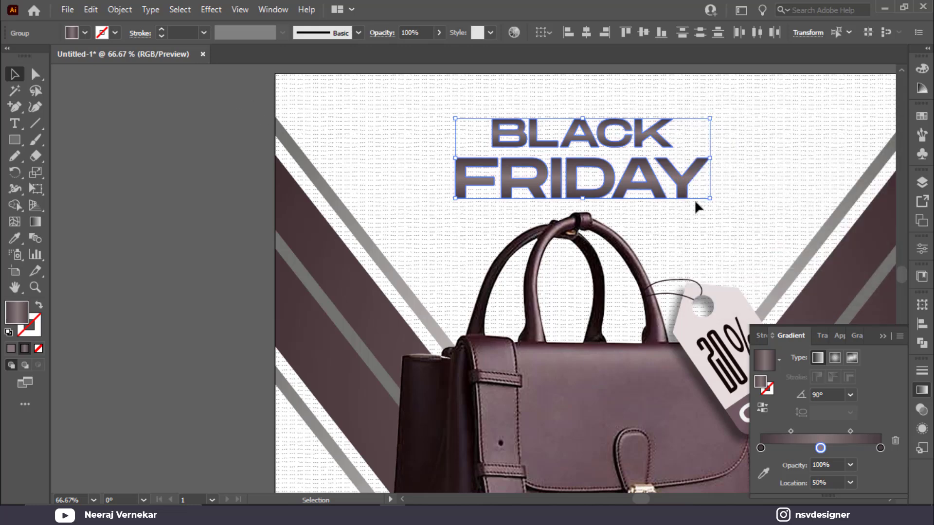
- Enlarge the "BLACK FRIDAY" heading slightly from its center and deselect it
left_click_drag(710, 200, 718, 200)
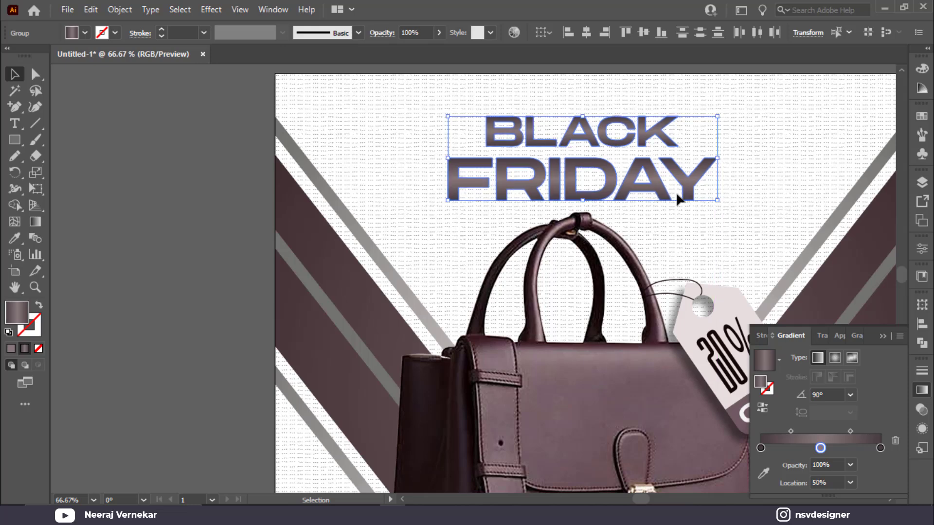
key("ctrl+0")
left_click(889, 337)
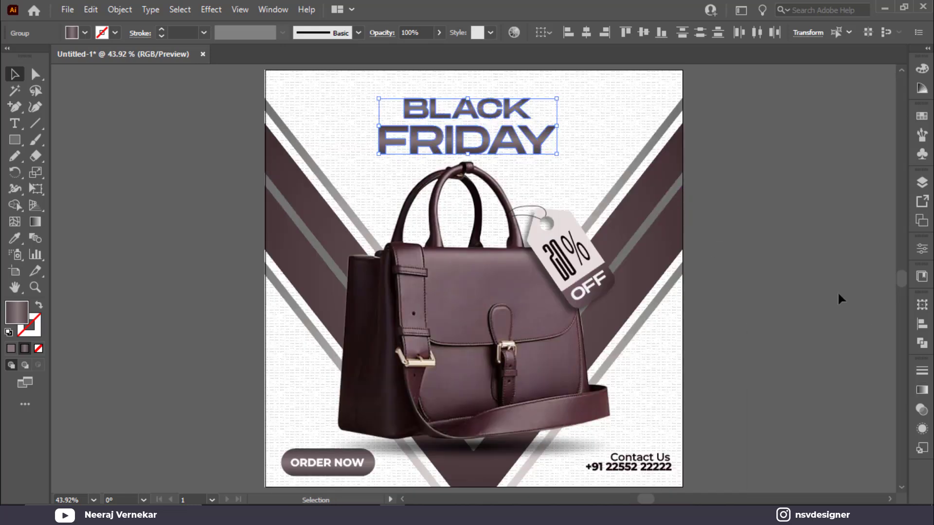
left_click(861, 314)
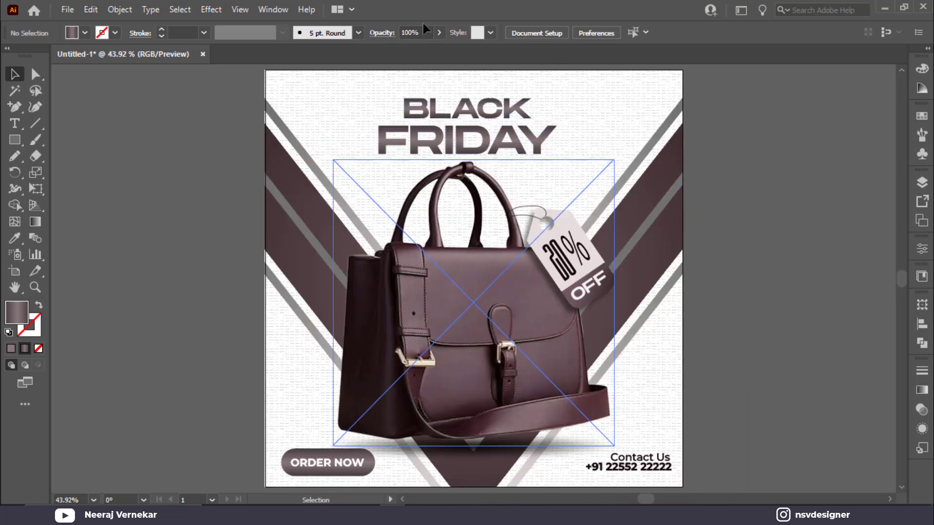
- Add the text "LOGO" and place it in the upper-left corner of the artboard
left_click(91, 140)
type("LOGO")
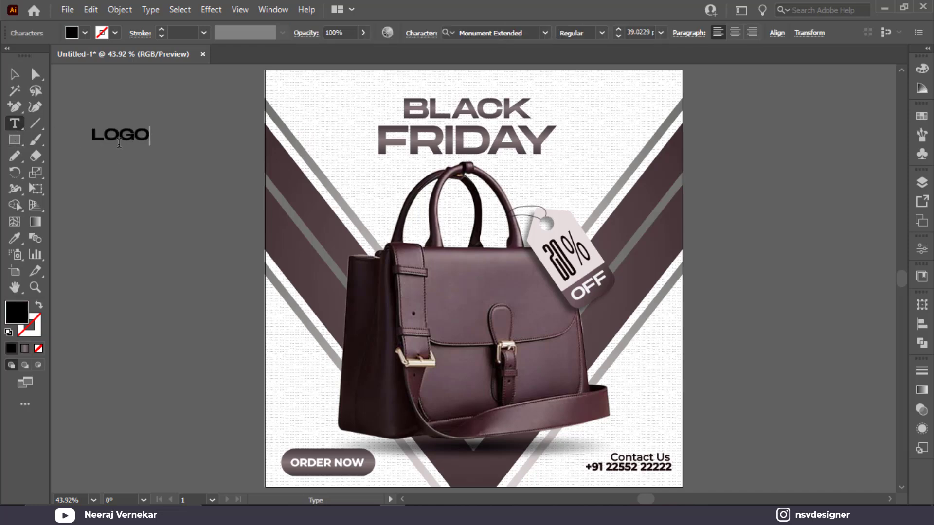
left_click(15, 74)
left_click_drag(117, 142, 301, 97)
- Match the "LOGO" text to the "ORDER NOW" button's Montserrat Bold style and fill it with the 160807 swatch color
key("i")
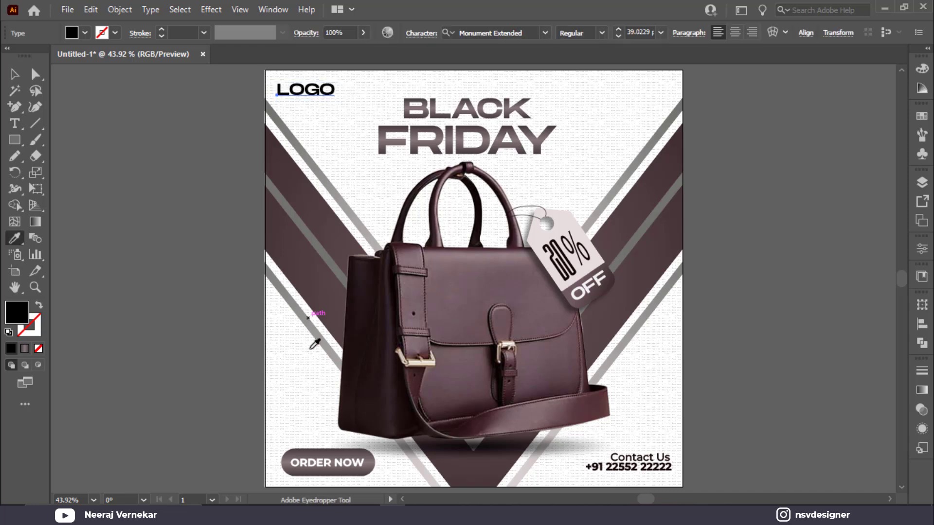
left_click(341, 470)
key("v")
left_click(85, 33)
left_click(43, 56)
left_click_drag(280, 230, 446, 262)
key("i")
left_click(159, 214)
left_click(14, 76)
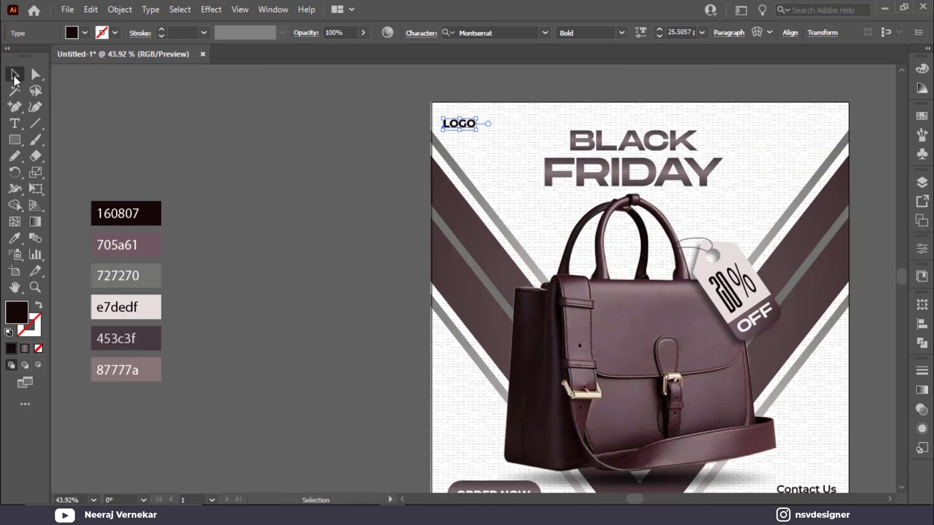
- Duplicate the "LOGO" text directly below itself and set the font weight to ExtraBold
left_click(383, 199)
left_click_drag(383, 199, 269, 186)
scroll(333, 121, "up", 3)
left_click_drag(369, 104, 376, 125)
left_click(621, 33)
left_click(603, 153)
- Change the lower "LOGO" copy to "HERE" and enlarge it slightly to match the width of the line above
double_click(375, 118)
type("HERE")
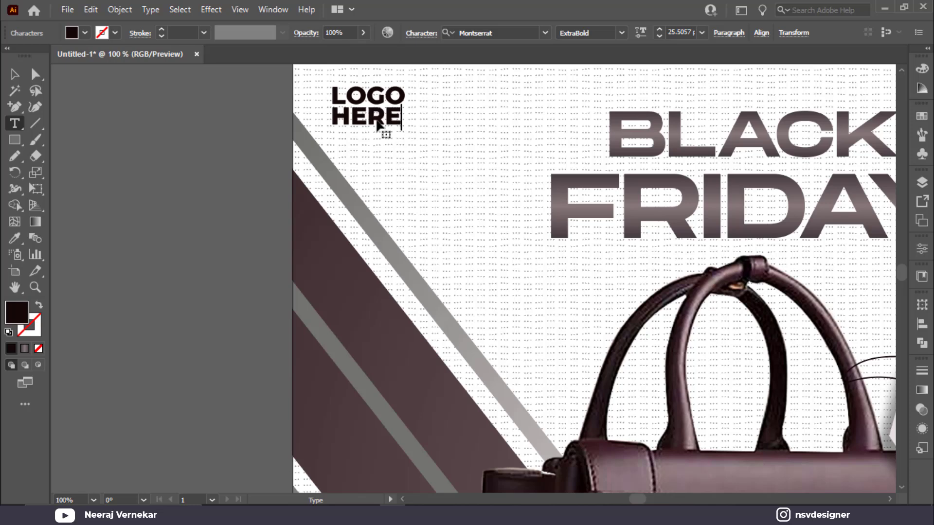
left_click(14, 74)
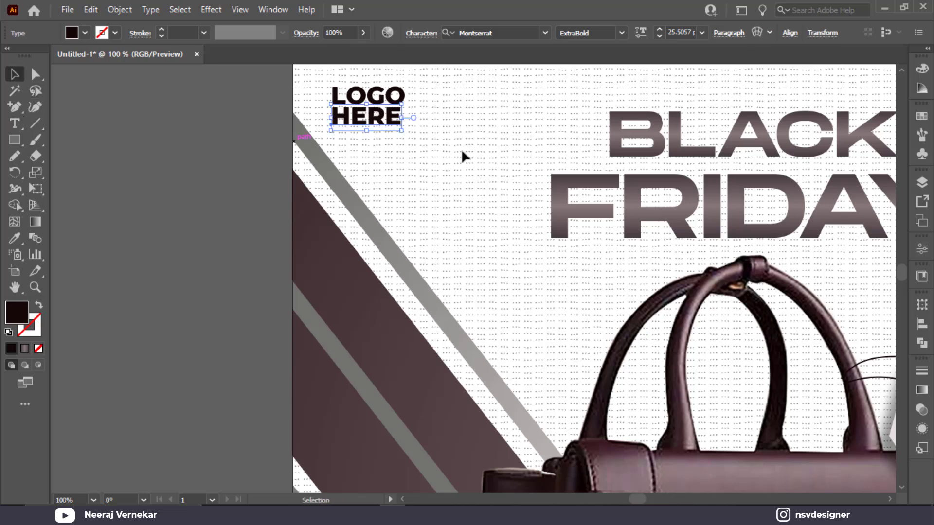
left_click_drag(400, 132, 403, 135)
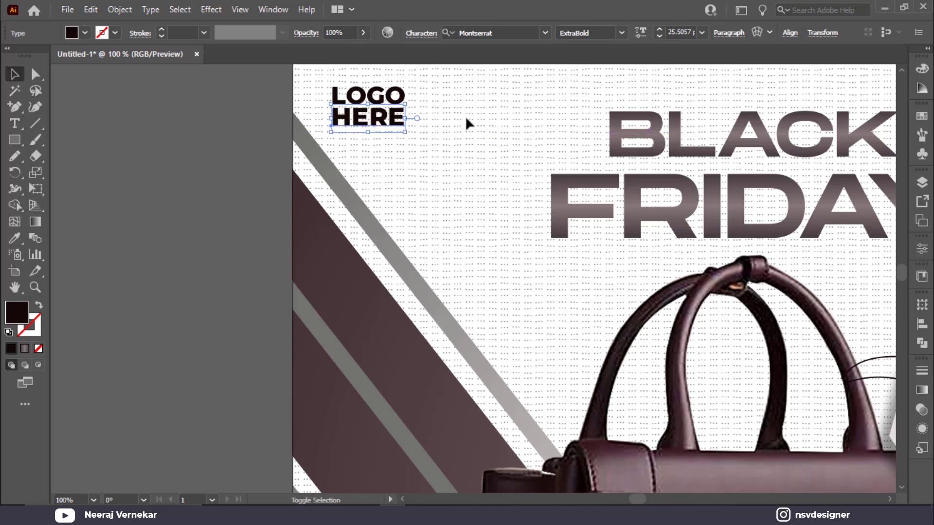
left_click_drag(465, 116, 465, 116)
key("ctrl+0")
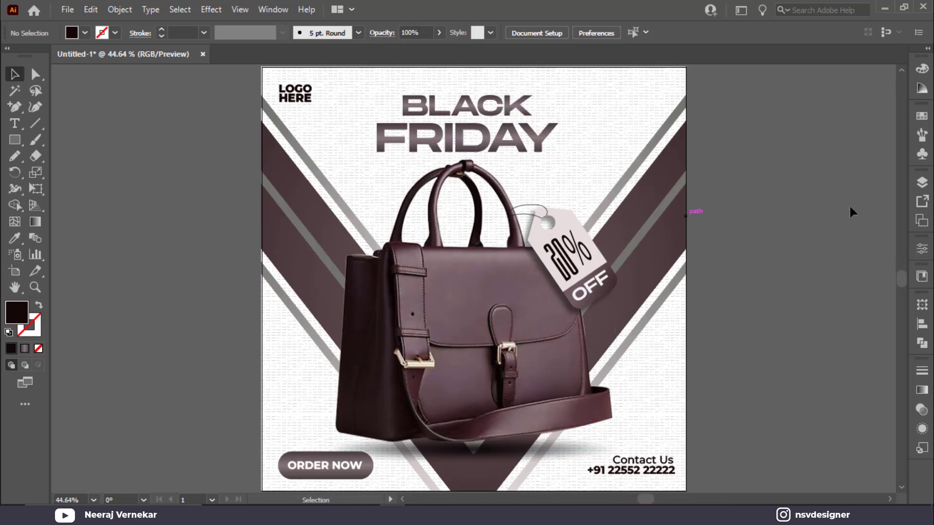